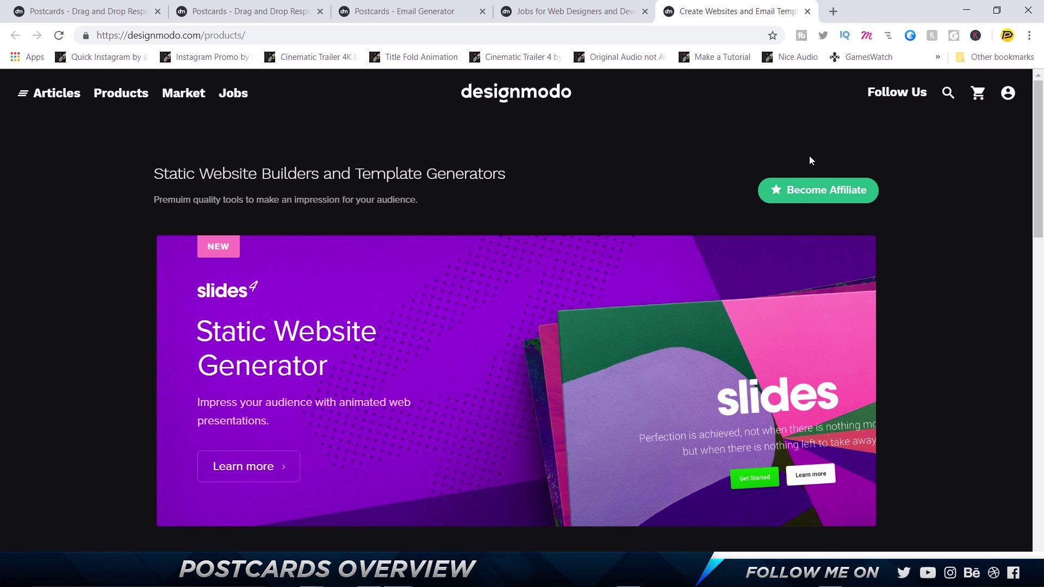
Scroll through the Slides, Startup Framework and Postcards products, then switch to the Jobs for Web Designers tab
{"action": "scroll", "coordinate": [662, 387], "scroll_direction": "down", "scroll_amount": 5}
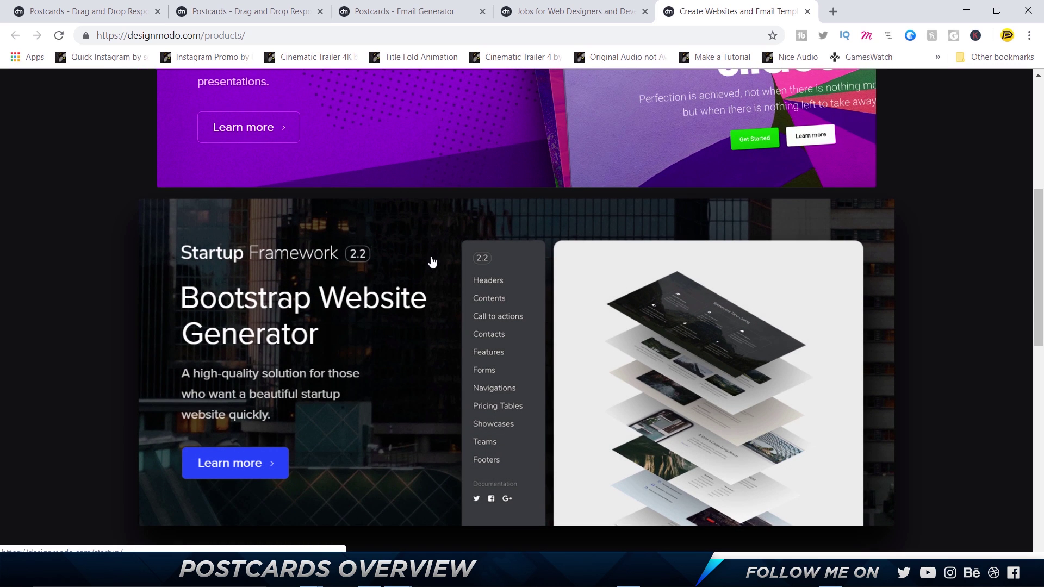
{"action": "scroll", "coordinate": [431, 261], "scroll_direction": "down", "scroll_amount": 9}
{"action": "scroll", "coordinate": [431, 260], "scroll_direction": "up", "scroll_amount": 4}
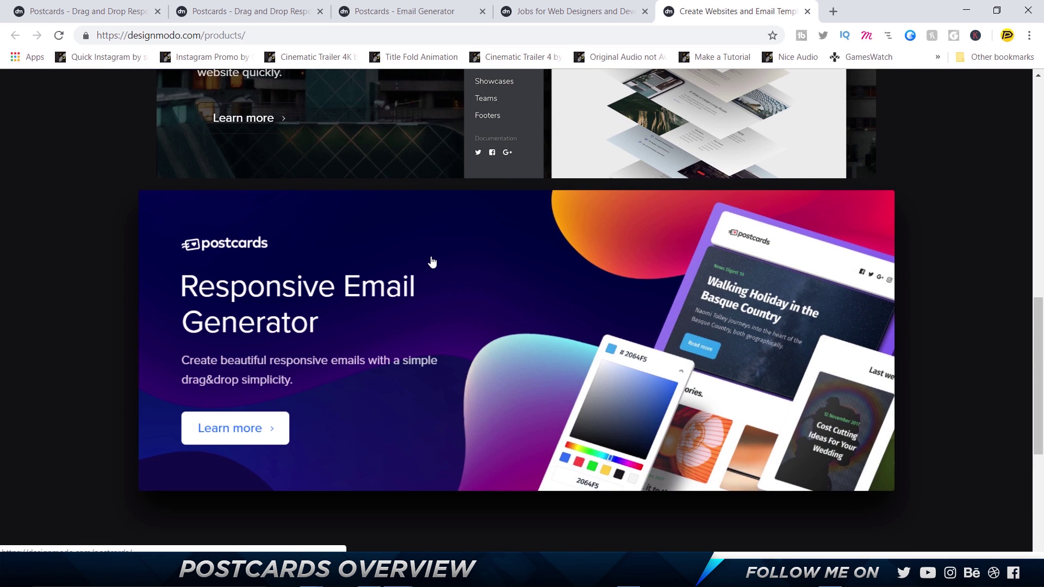
{"action": "scroll", "coordinate": [431, 261], "scroll_direction": "up", "scroll_amount": 10}
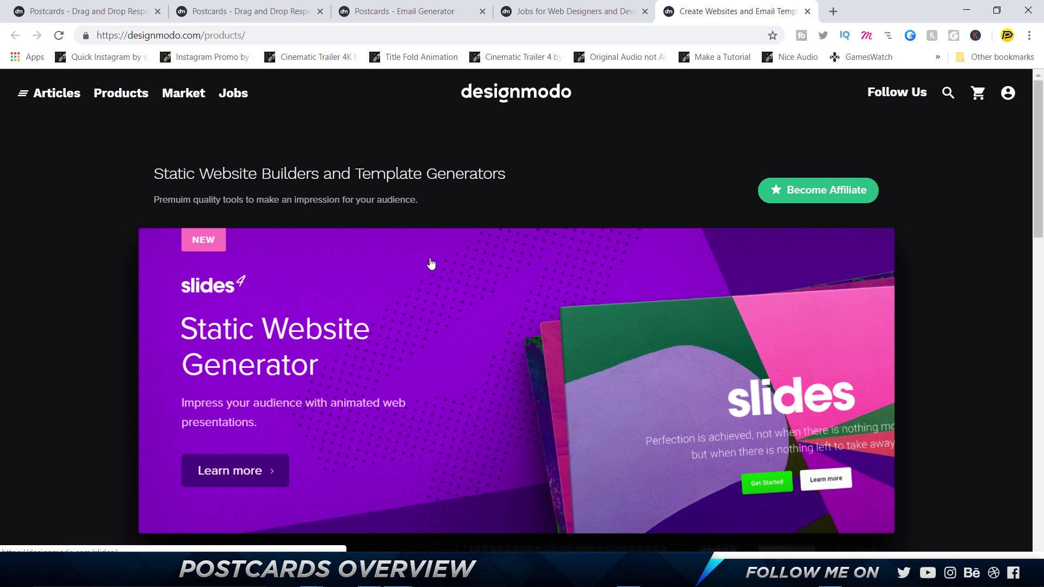
{"action": "scroll", "coordinate": [431, 264], "scroll_direction": "down", "scroll_amount": 5}
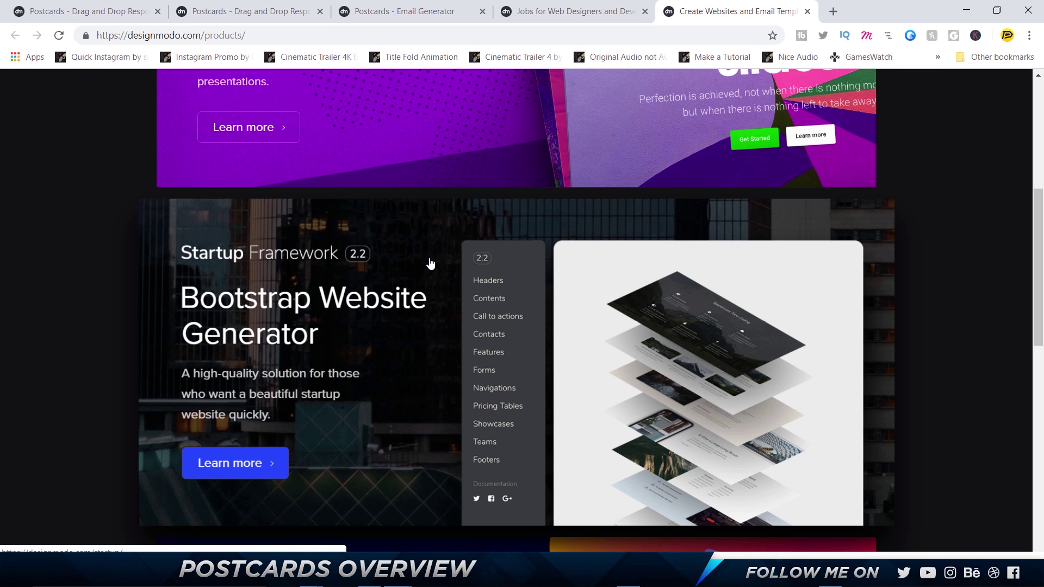
{"action": "scroll", "coordinate": [430, 263], "scroll_direction": "down", "scroll_amount": 5}
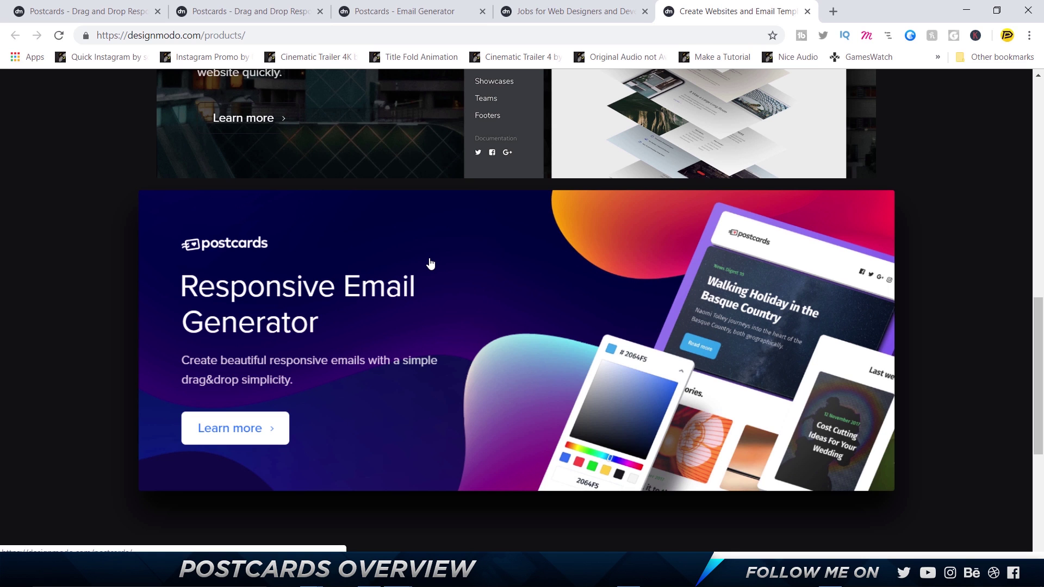
{"action": "key", "text": "ctrl+shift+Tab"}
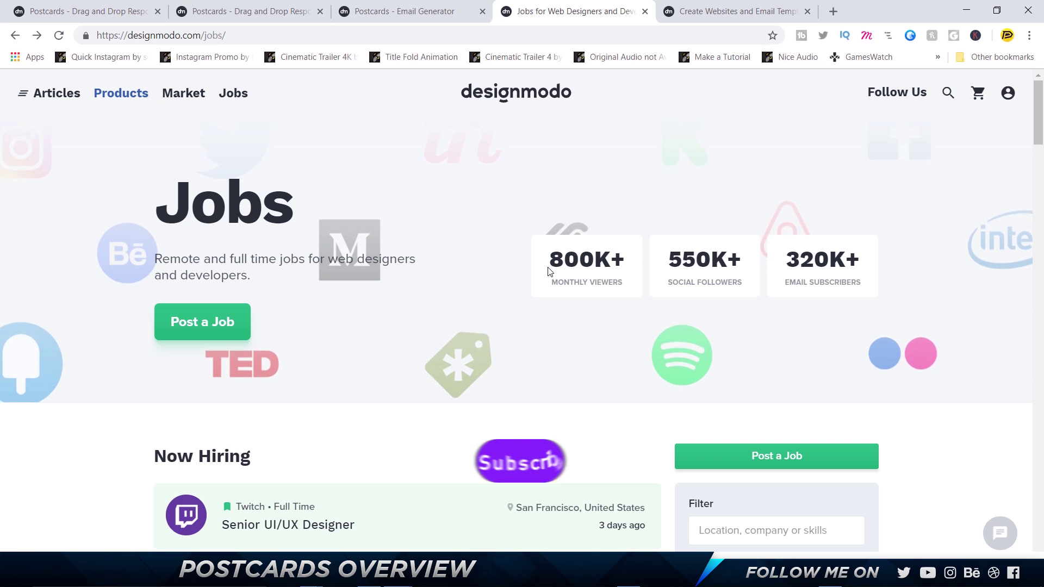
Filter the Now Hiring job listings to remote roles and scroll through the openings
{"action": "scroll", "coordinate": [549, 272], "scroll_direction": "down", "scroll_amount": 4}
{"action": "left_click", "coordinate": [777, 304]}
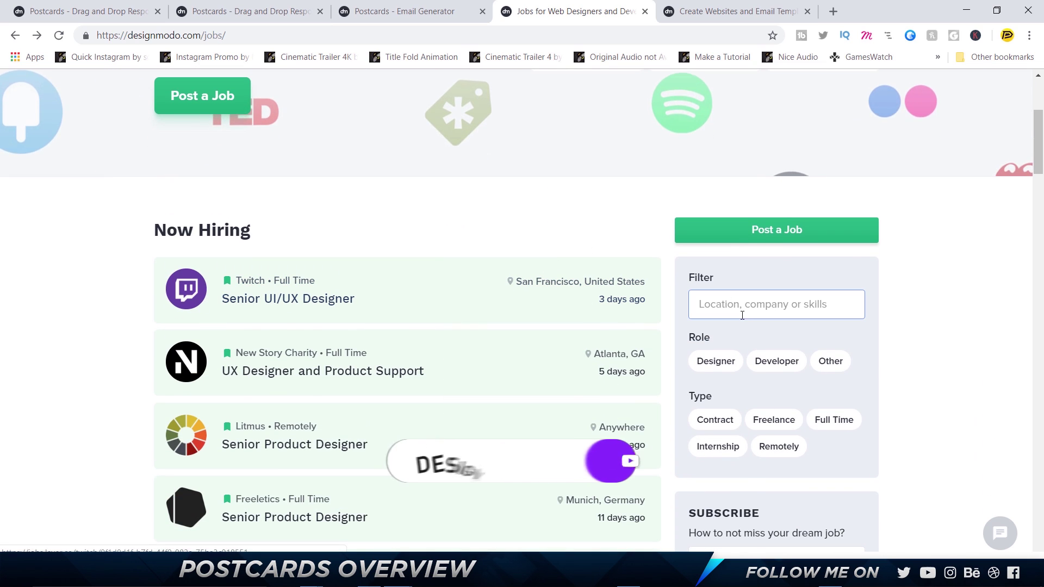
{"action": "left_click", "coordinate": [778, 446]}
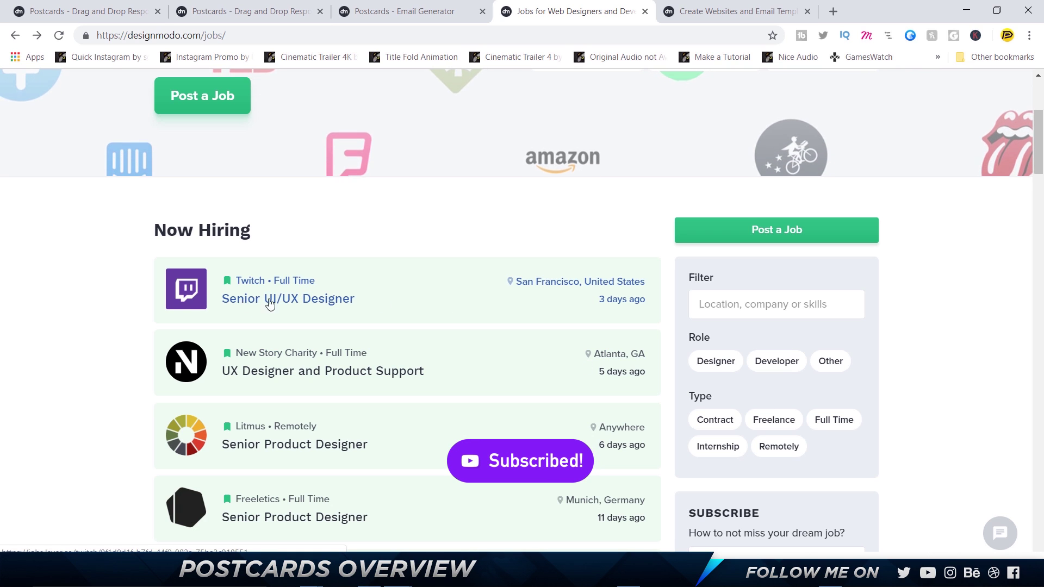
{"action": "scroll", "coordinate": [250, 300], "scroll_direction": "down", "scroll_amount": 2}
{"action": "scroll", "coordinate": [361, 247], "scroll_direction": "down", "scroll_amount": 12}
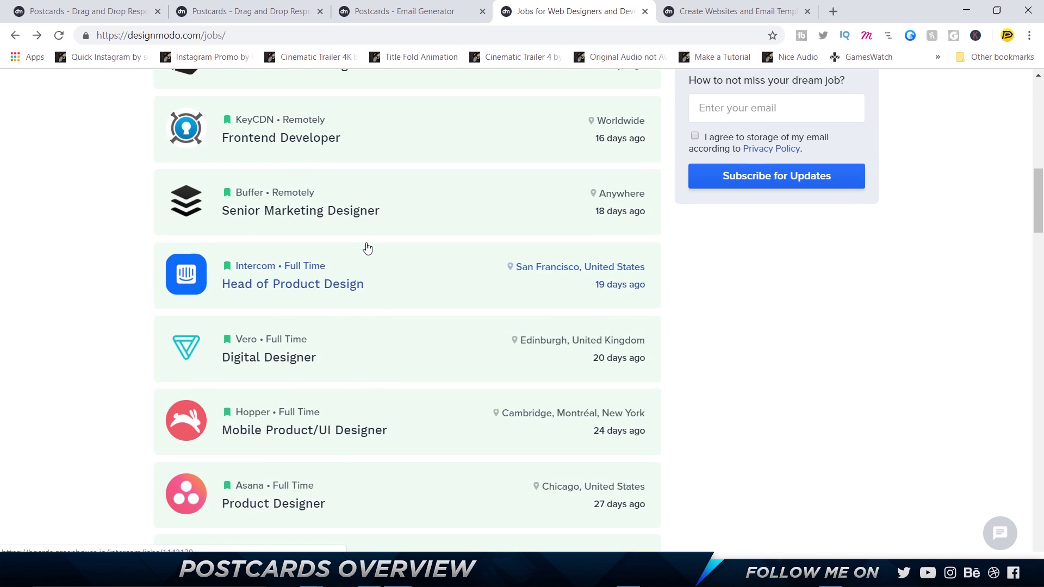
{"action": "scroll", "coordinate": [367, 248], "scroll_direction": "down", "scroll_amount": 4}
{"action": "scroll", "coordinate": [368, 248], "scroll_direction": "down", "scroll_amount": 4}
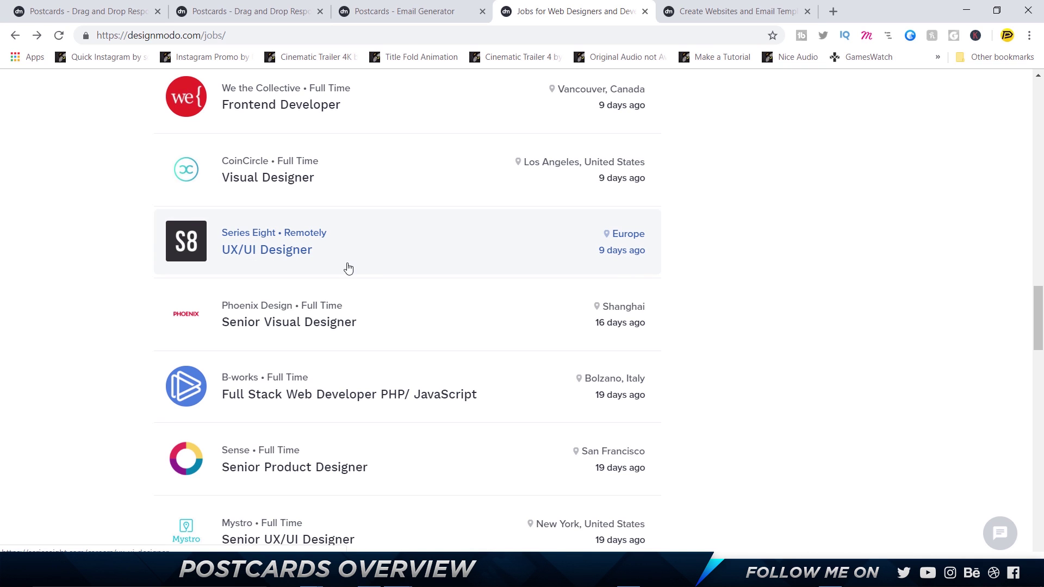
Switch to the Postcards landing page and scroll past the video, features grid and design section to Custom Pre-made Modules
{"action": "left_click", "coordinate": [117, 5]}
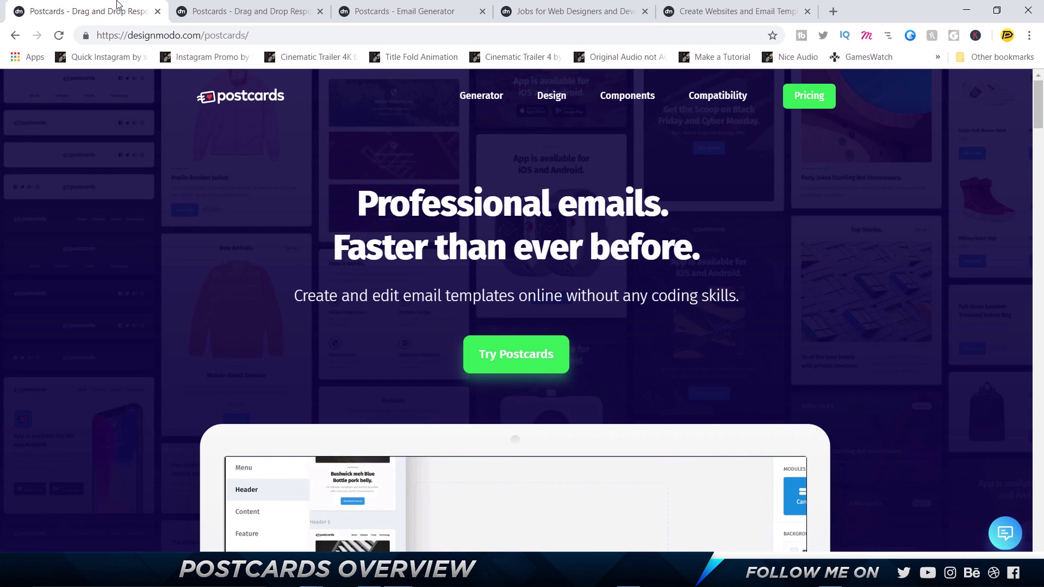
{"action": "scroll", "coordinate": [229, 142], "scroll_direction": "down", "scroll_amount": 6}
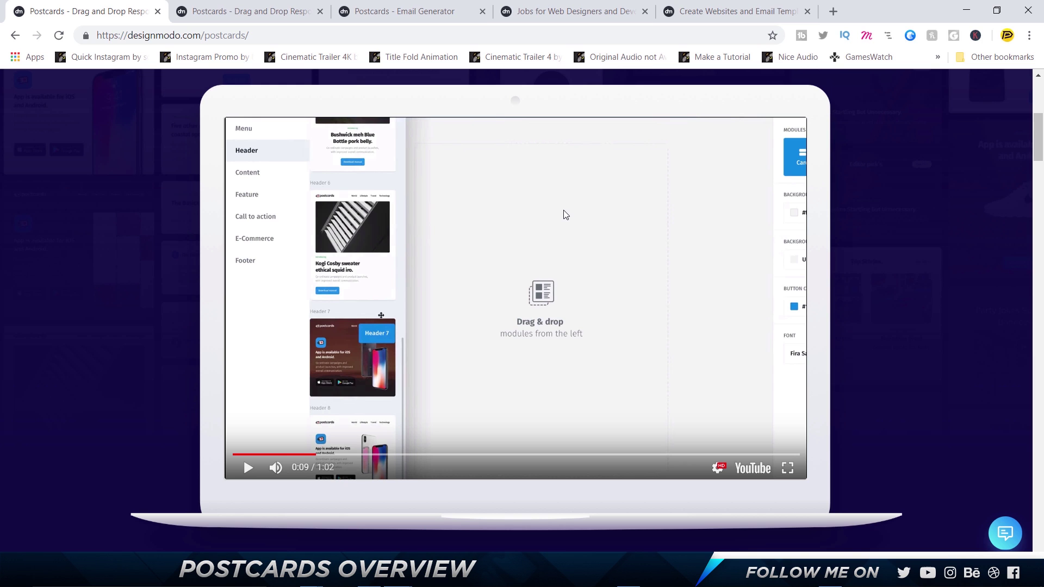
{"action": "scroll", "coordinate": [563, 214], "scroll_direction": "down", "scroll_amount": 10}
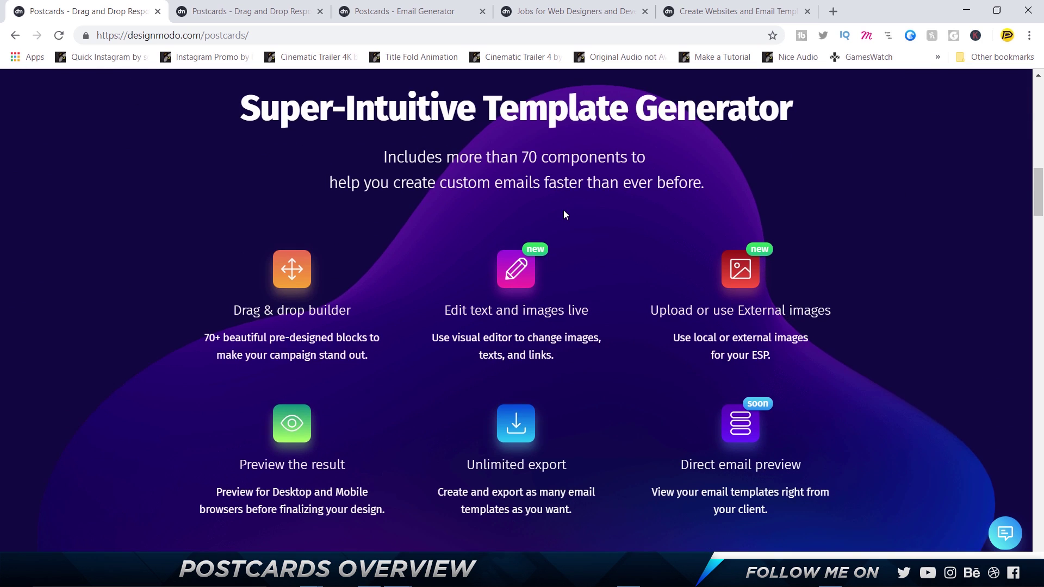
{"action": "scroll", "coordinate": [563, 213], "scroll_direction": "down", "scroll_amount": 4}
{"action": "scroll", "coordinate": [563, 213], "scroll_direction": "up", "scroll_amount": 4}
{"action": "scroll", "coordinate": [522, 212], "scroll_direction": "down", "scroll_amount": 2}
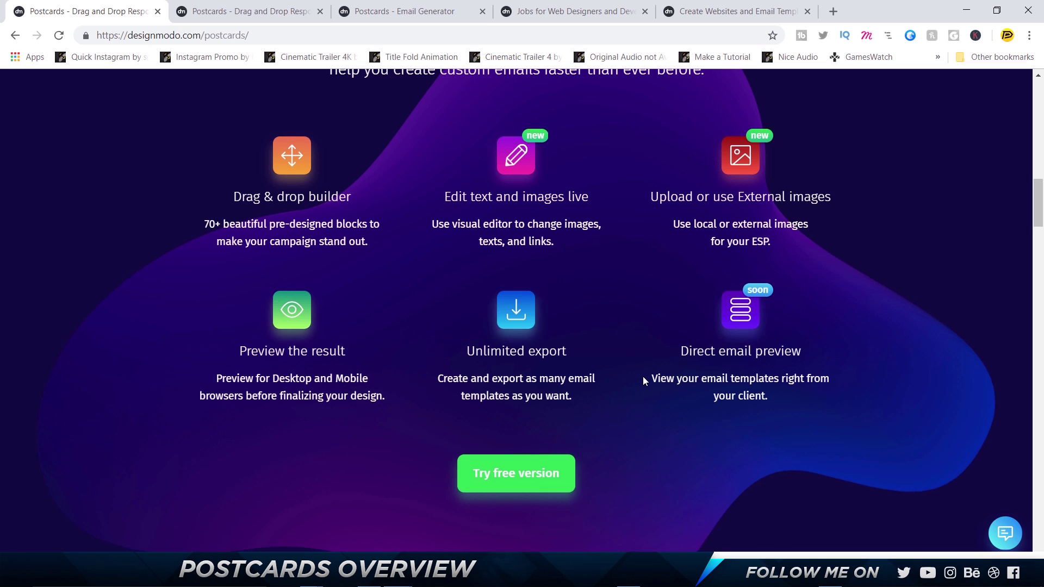
{"action": "scroll", "coordinate": [642, 376], "scroll_direction": "down", "scroll_amount": 6}
{"action": "scroll", "coordinate": [643, 377], "scroll_direction": "down", "scroll_amount": 2}
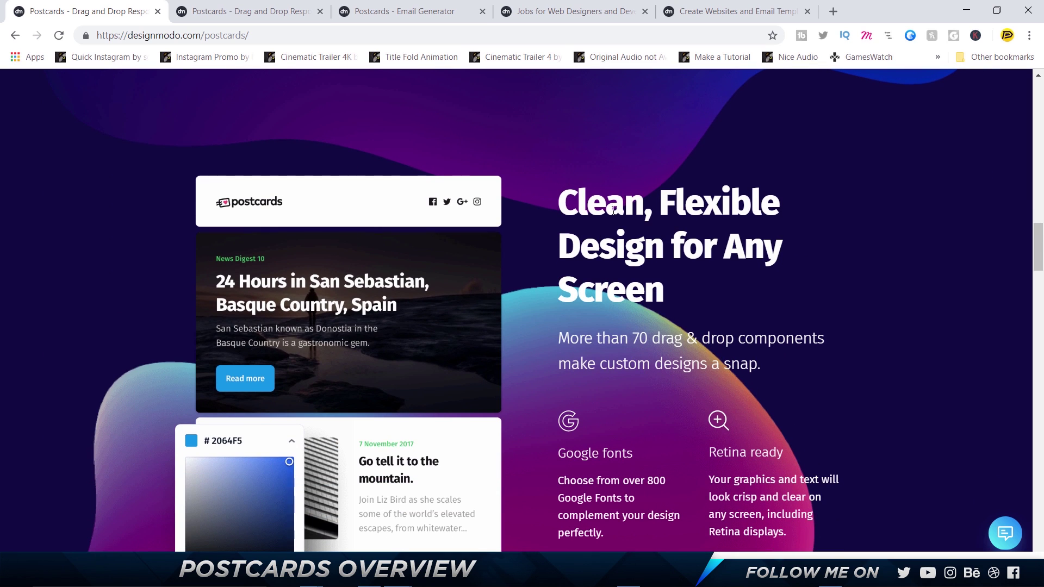
{"action": "scroll", "coordinate": [715, 302], "scroll_direction": "down", "scroll_amount": 3}
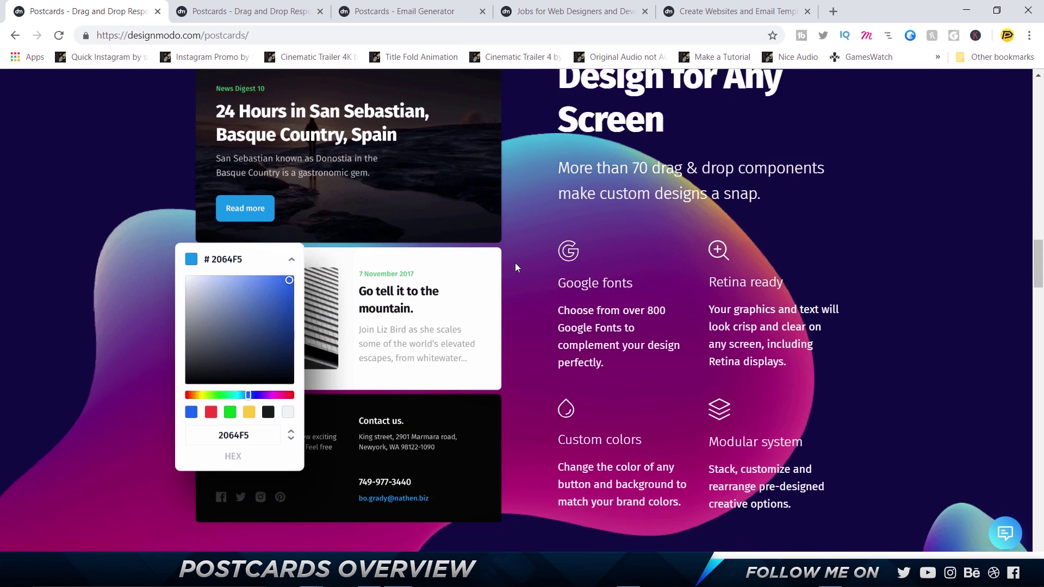
{"action": "scroll", "coordinate": [515, 266], "scroll_direction": "down", "scroll_amount": 9}
{"action": "scroll", "coordinate": [515, 267], "scroll_direction": "down", "scroll_amount": 6}
{"action": "scroll", "coordinate": [516, 267], "scroll_direction": "up", "scroll_amount": 2}
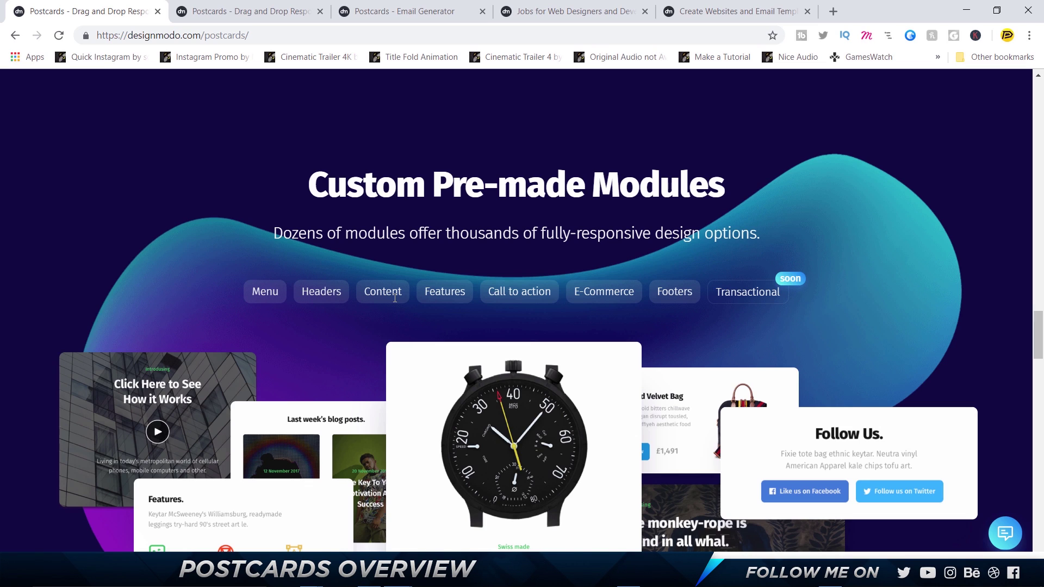
Scroll through compatibility and ESP support to Get Postcards Today, then switch to the Postcards pricing tab
{"action": "scroll", "coordinate": [394, 298], "scroll_direction": "down", "scroll_amount": 2}
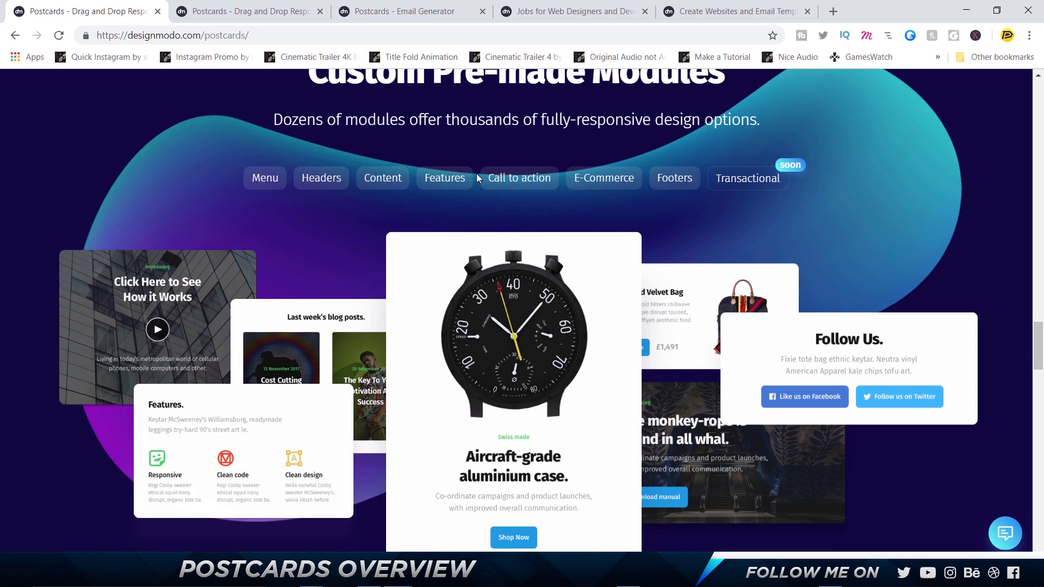
{"action": "scroll", "coordinate": [523, 177], "scroll_direction": "down", "scroll_amount": 12}
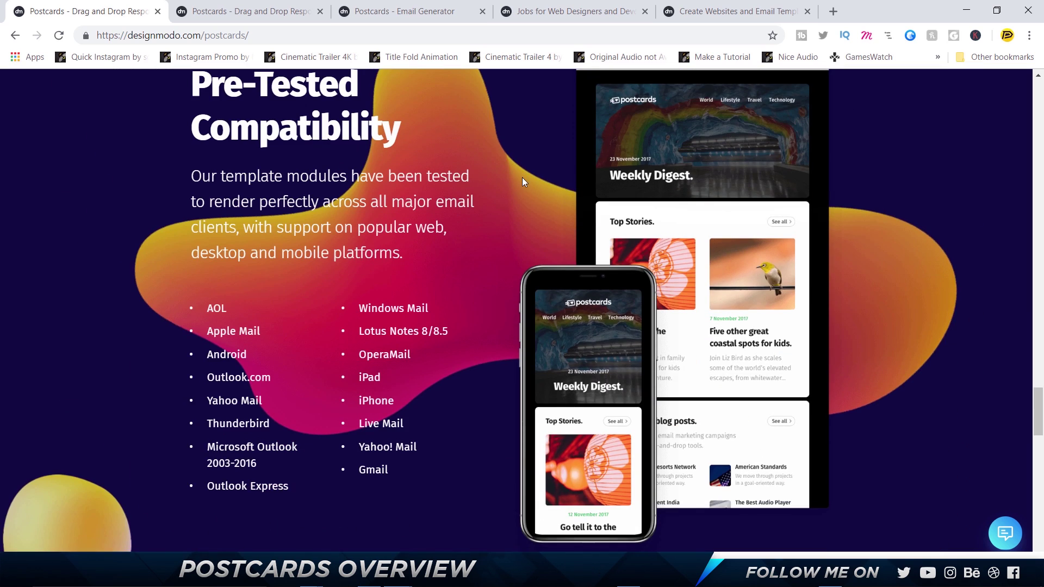
{"action": "scroll", "coordinate": [523, 177], "scroll_direction": "up", "scroll_amount": 3}
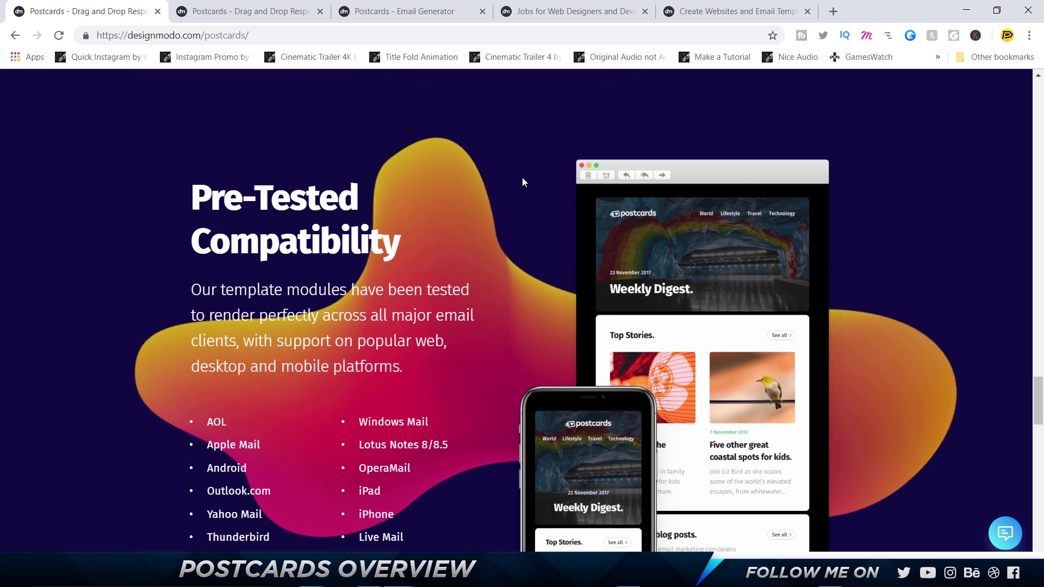
{"action": "scroll", "coordinate": [523, 182], "scroll_direction": "down", "scroll_amount": 2}
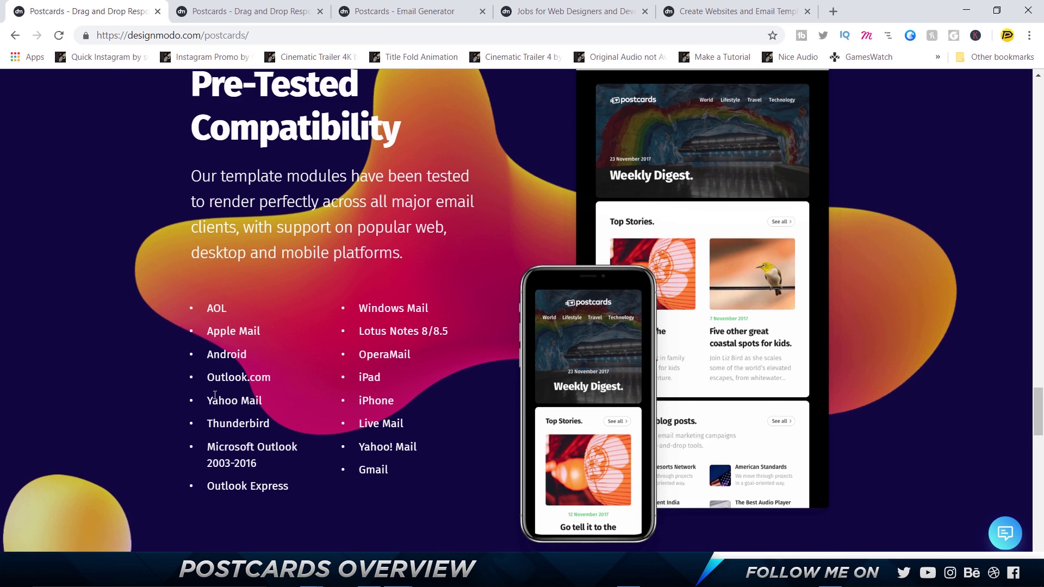
{"action": "scroll", "coordinate": [214, 395], "scroll_direction": "down", "scroll_amount": 16}
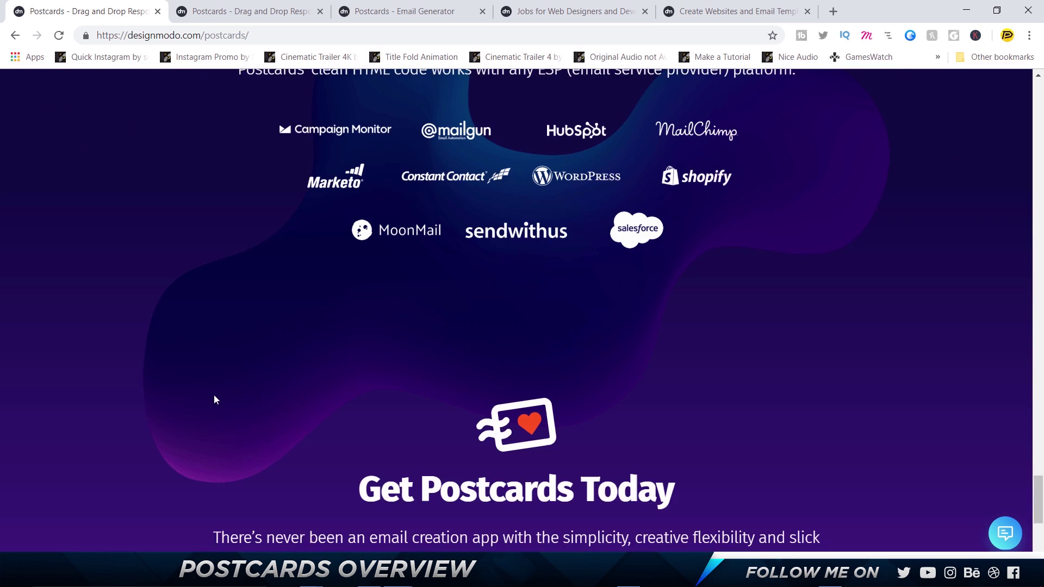
{"action": "scroll", "coordinate": [214, 394], "scroll_direction": "up", "scroll_amount": 4}
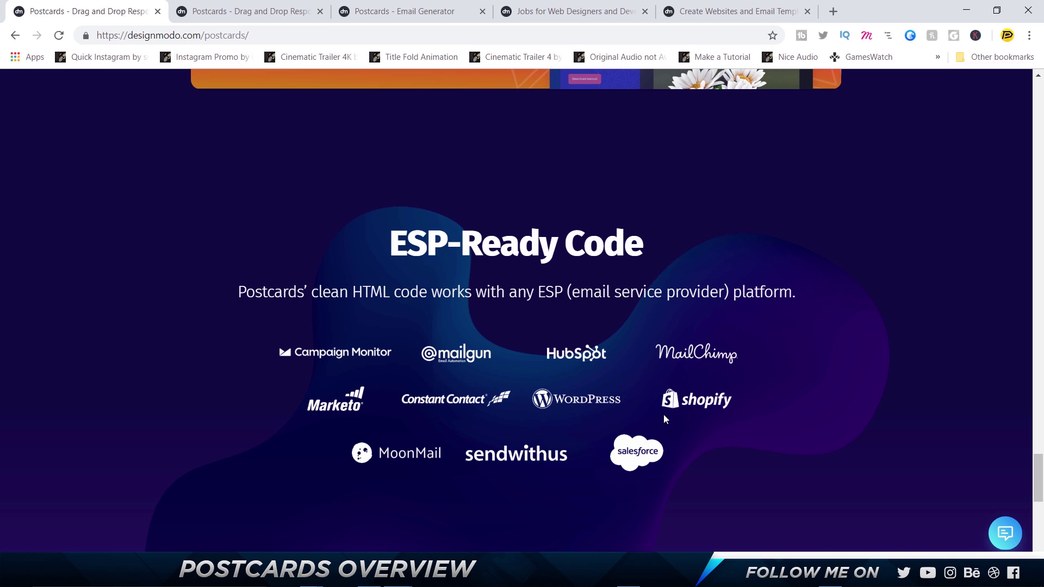
{"action": "scroll", "coordinate": [663, 414], "scroll_direction": "down", "scroll_amount": 7}
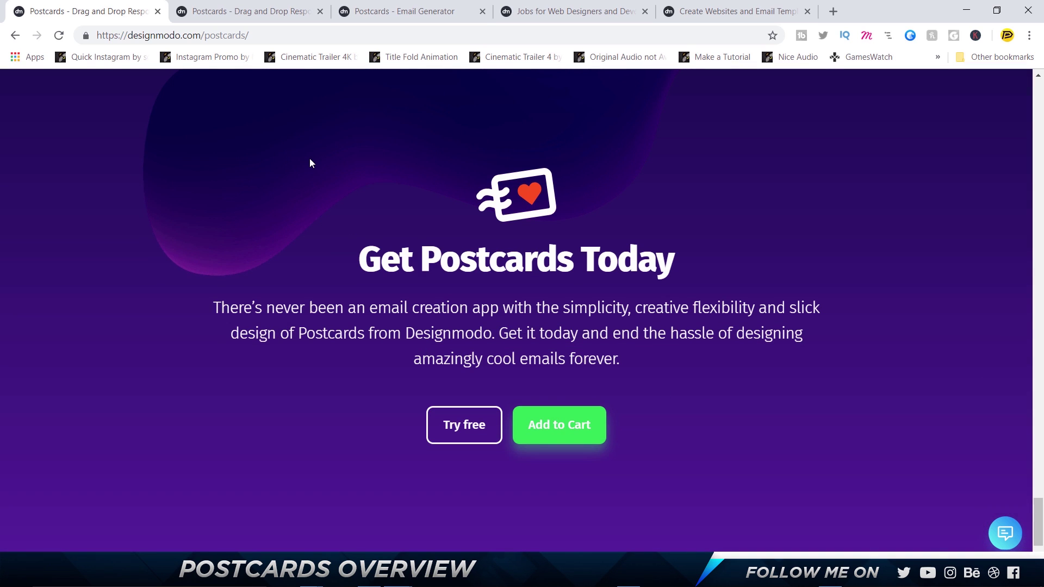
{"action": "key", "text": "ctrl+Tab"}
{"action": "scroll", "coordinate": [304, 174], "scroll_direction": "down", "scroll_amount": 2}
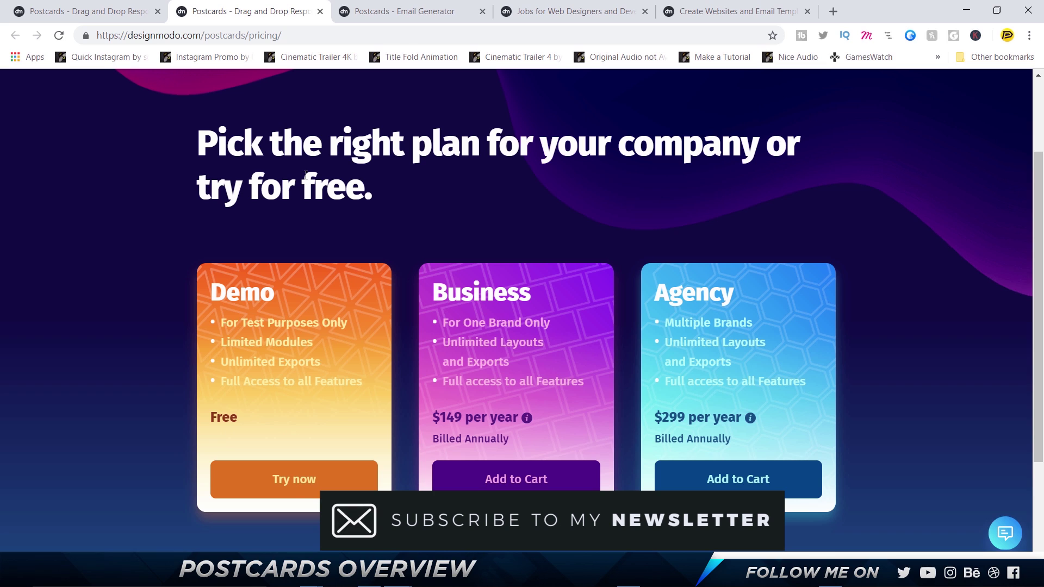
Highlight the Demo plan's Limited Modules line and the $149 Business and $299 Agency yearly prices
{"action": "scroll", "coordinate": [343, 294], "scroll_direction": "down", "scroll_amount": 2}
{"action": "scroll", "coordinate": [342, 294], "scroll_direction": "up", "scroll_amount": 2}
{"action": "left_click_drag", "start_coordinate": [241, 342], "coordinate": [273, 342]}
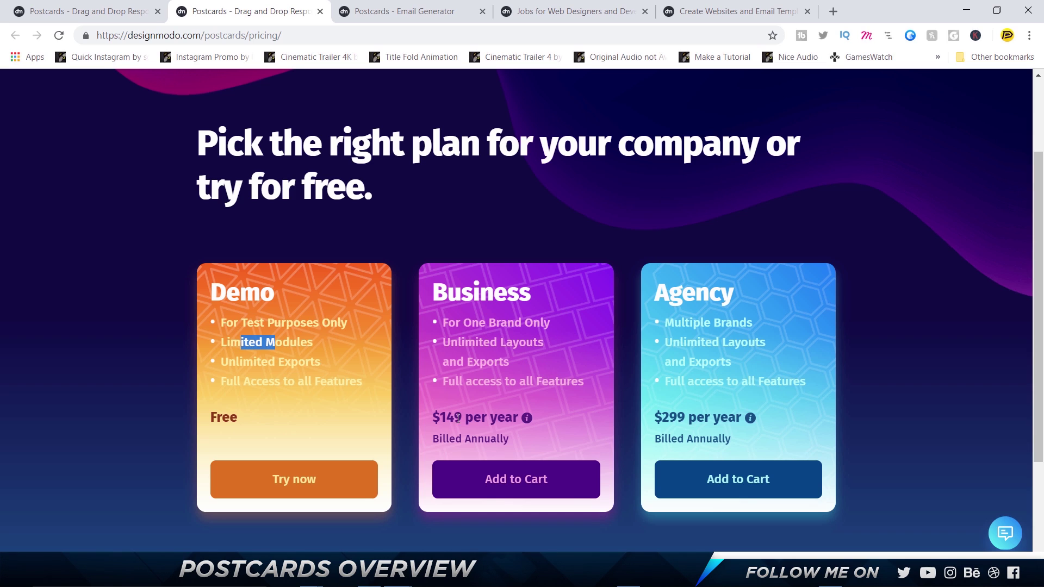
{"action": "left_click_drag", "start_coordinate": [435, 417], "coordinate": [724, 417]}
{"action": "left_click_drag", "start_coordinate": [652, 417], "coordinate": [820, 416]}
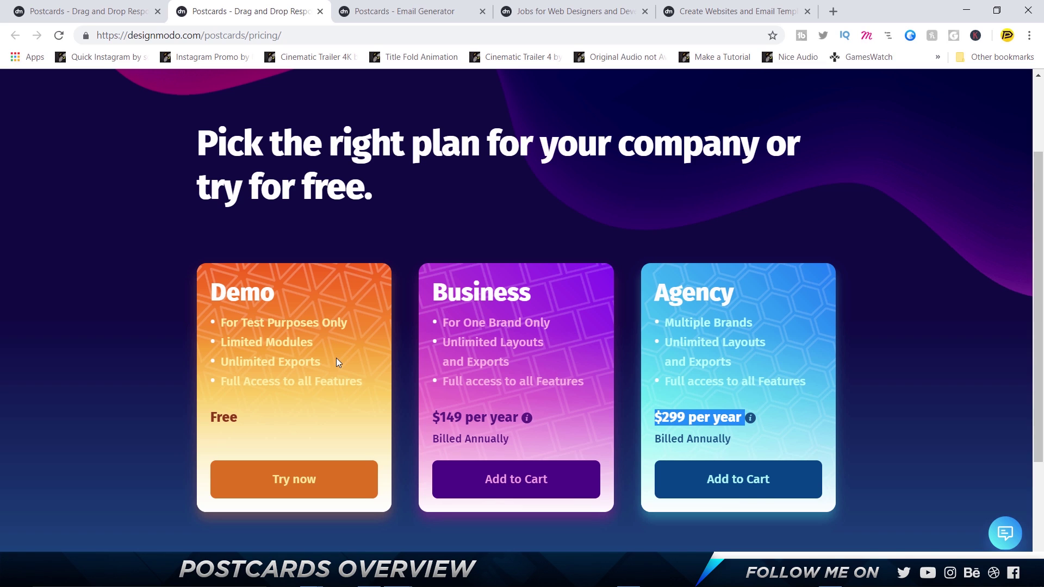
Switch to the empty Postcards email generator
{"action": "scroll", "coordinate": [336, 358], "scroll_direction": "down", "scroll_amount": 2}
{"action": "scroll", "coordinate": [335, 358], "scroll_direction": "up", "scroll_amount": 5}
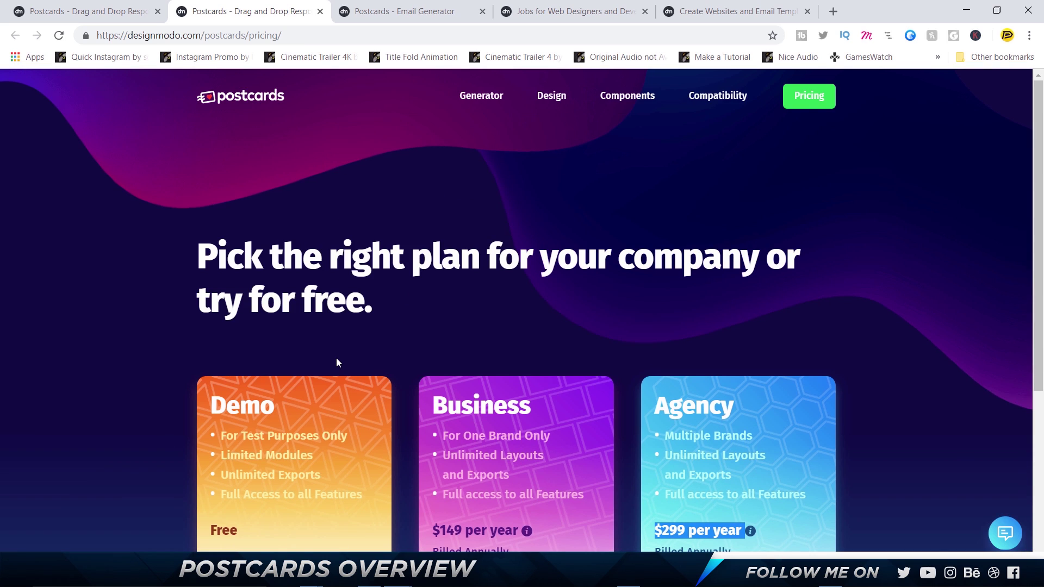
{"action": "left_click", "coordinate": [464, 4]}
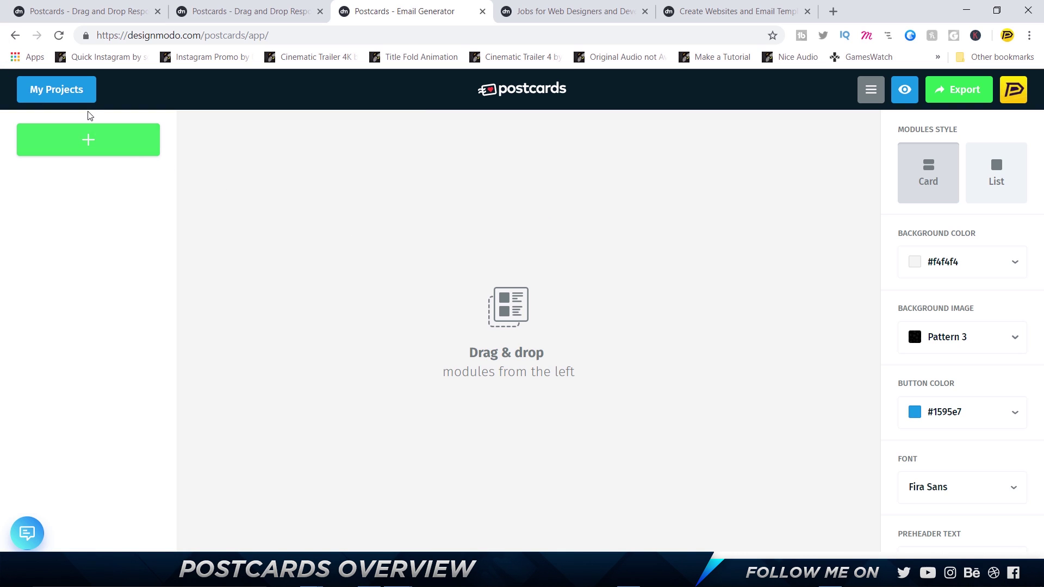
Create a new email project named 'Demo' and show its module categories
{"action": "left_click", "coordinate": [103, 155]}
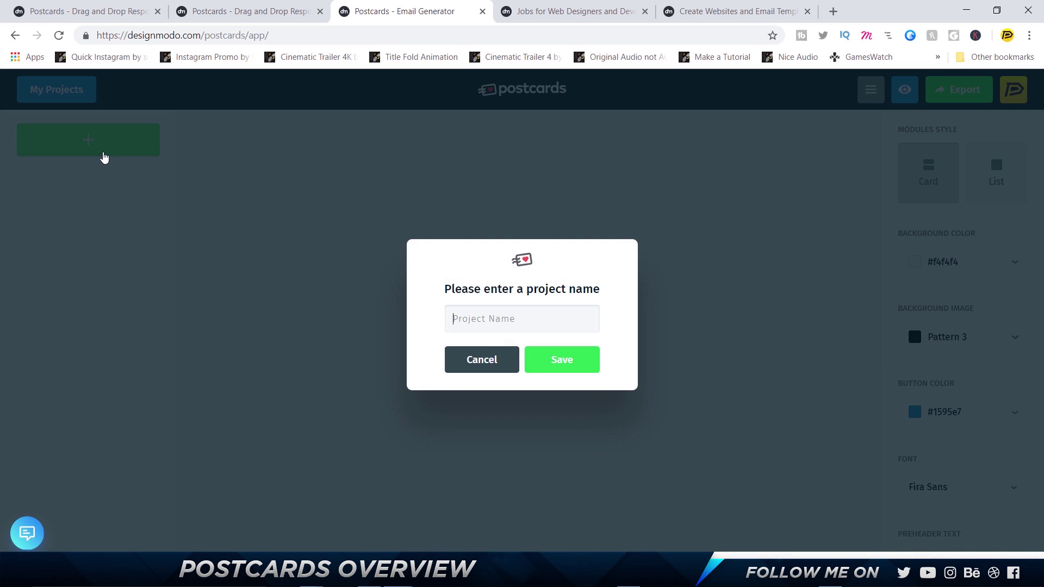
{"action": "type", "text": "Demo"}
{"action": "key", "text": "Return"}
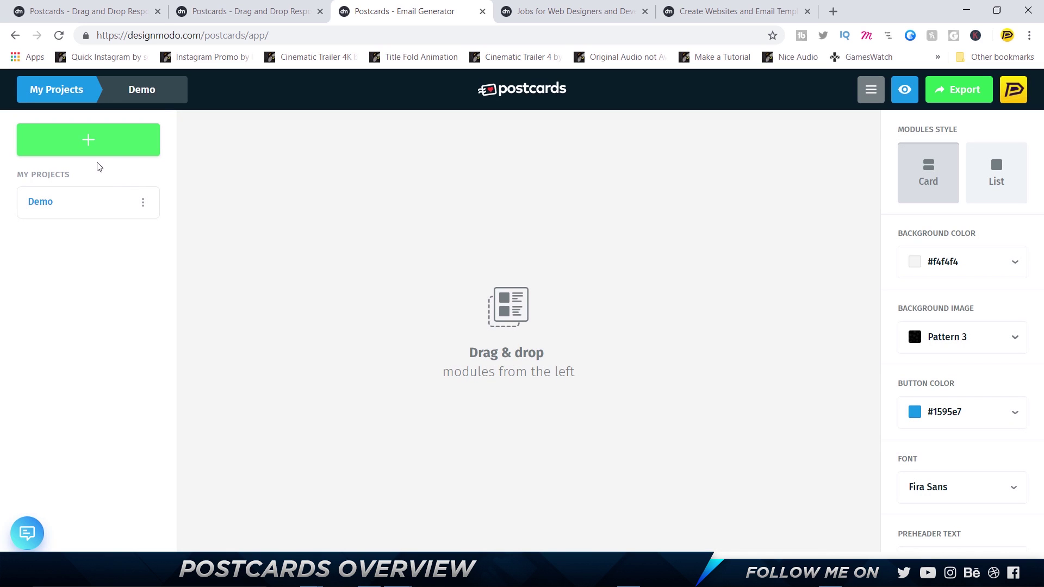
{"action": "left_click", "coordinate": [143, 93]}
Open and then close the Intercom support chat panel
{"action": "mouse_move", "coordinate": [51, 133]}
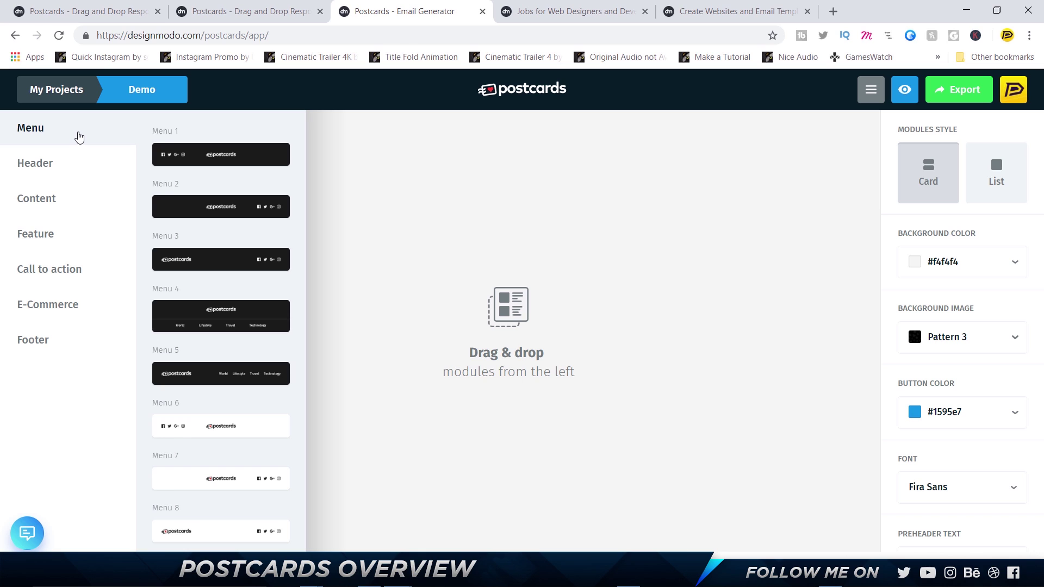
{"action": "mouse_move", "coordinate": [54, 231]}
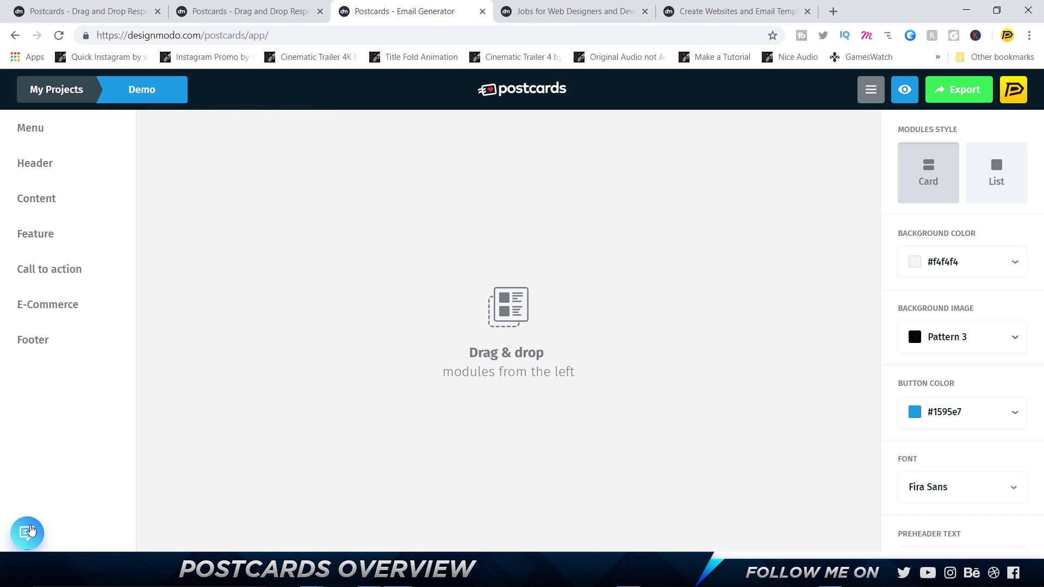
{"action": "left_click", "coordinate": [28, 531]}
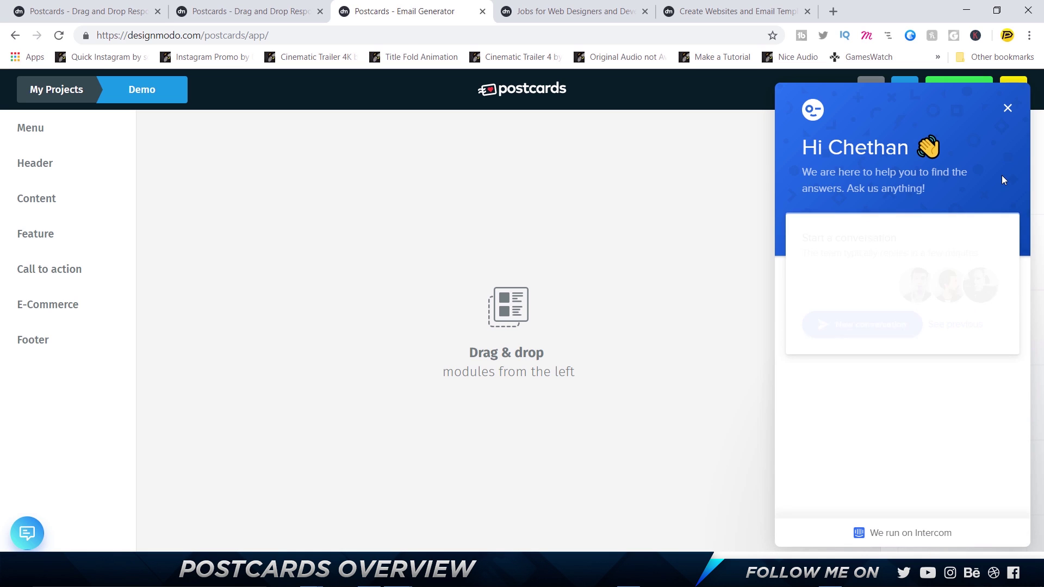
{"action": "left_click", "coordinate": [1004, 109]}
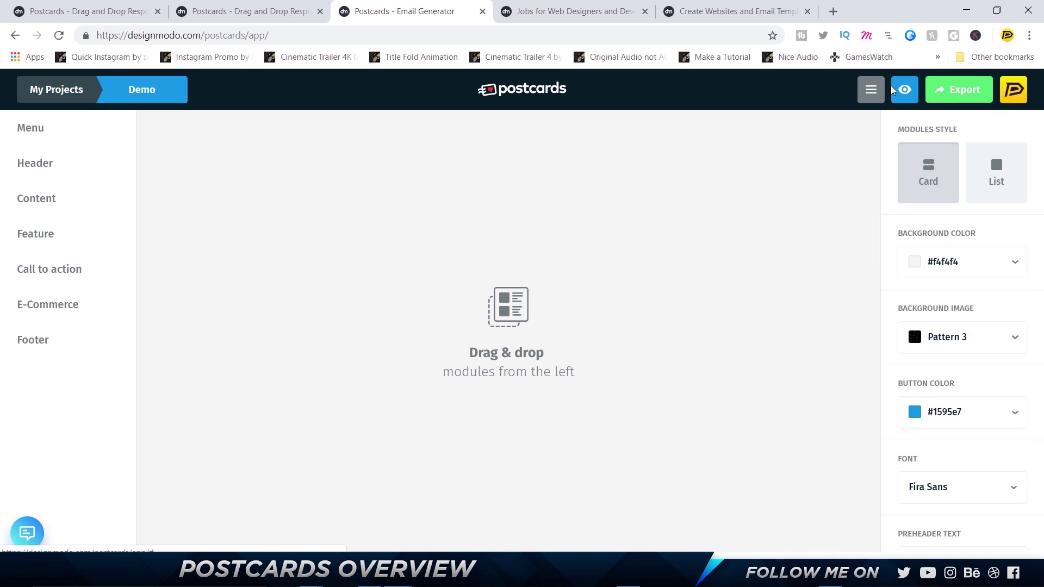
{"action": "scroll", "coordinate": [973, 489], "scroll_direction": "down", "scroll_amount": 2}
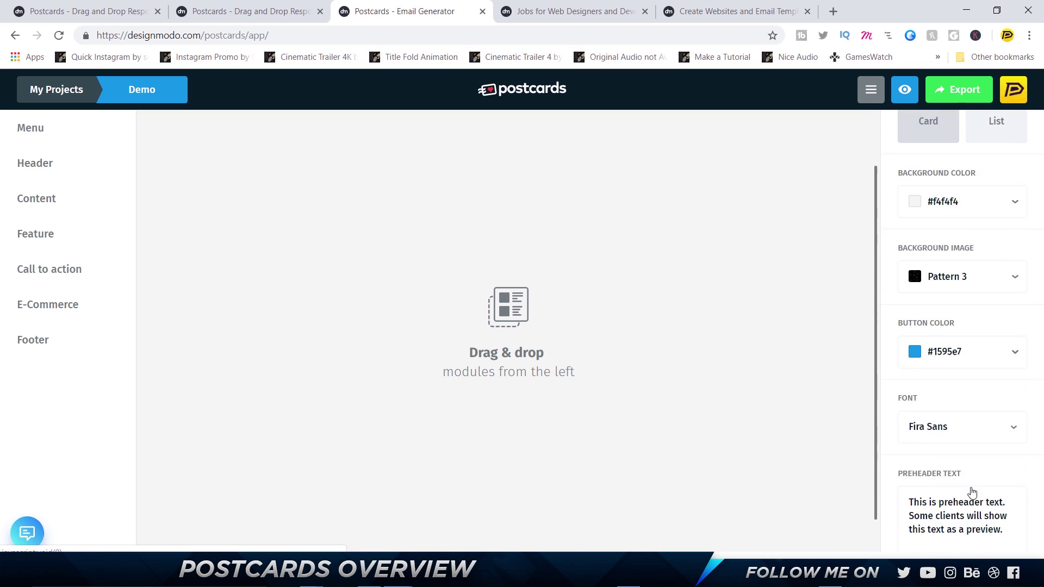
{"action": "scroll", "coordinate": [972, 492], "scroll_direction": "up", "scroll_amount": 2}
Show the Menu modules and drag Menu 4 onto the canvas
{"action": "left_click", "coordinate": [51, 133]}
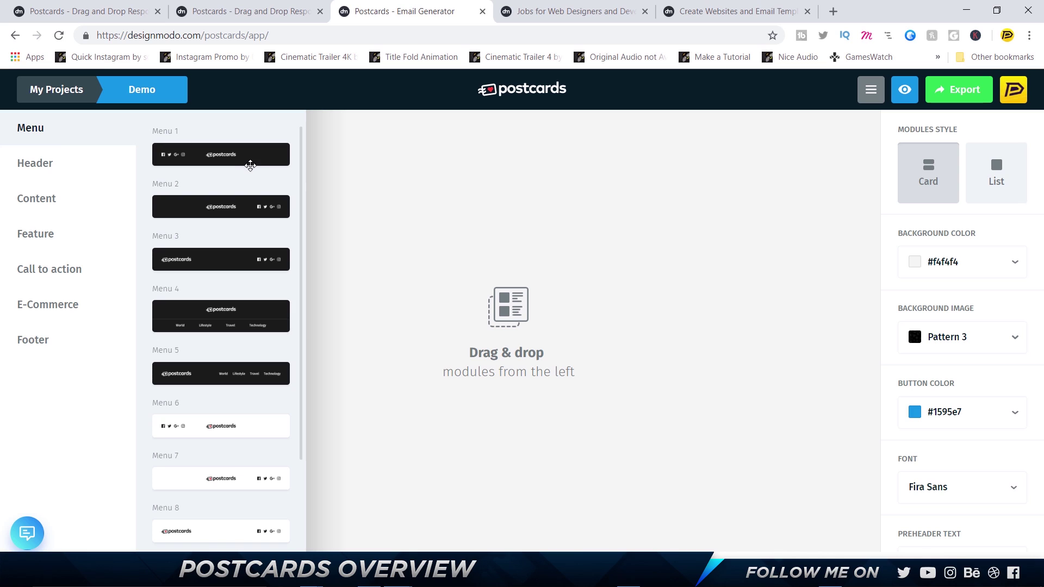
{"action": "scroll", "coordinate": [241, 175], "scroll_direction": "down", "scroll_amount": 1}
{"action": "scroll", "coordinate": [241, 175], "scroll_direction": "down", "scroll_amount": 3}
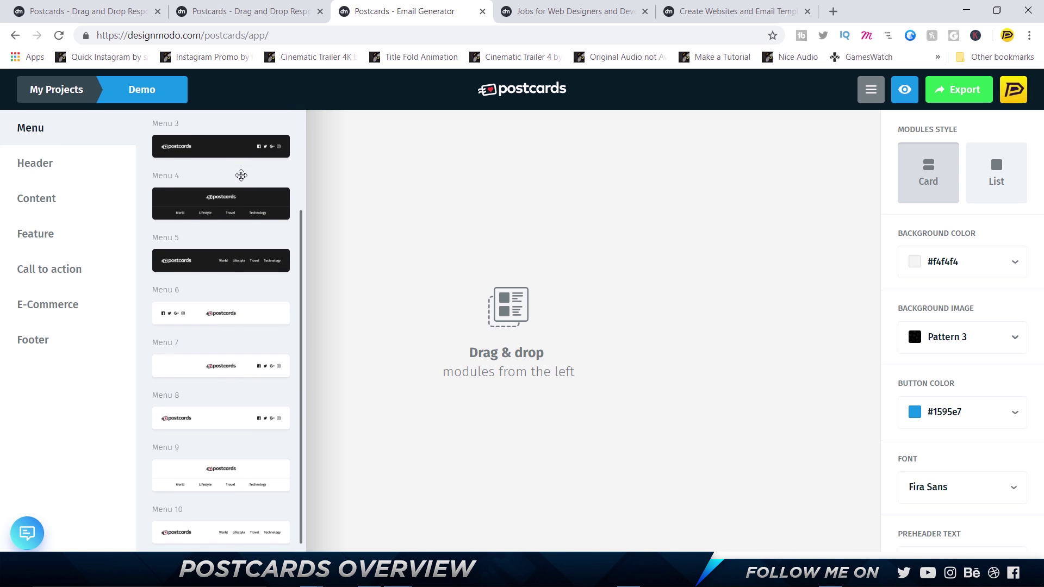
{"action": "scroll", "coordinate": [235, 198], "scroll_direction": "up", "scroll_amount": 4}
{"action": "scroll", "coordinate": [236, 202], "scroll_direction": "down", "scroll_amount": 2}
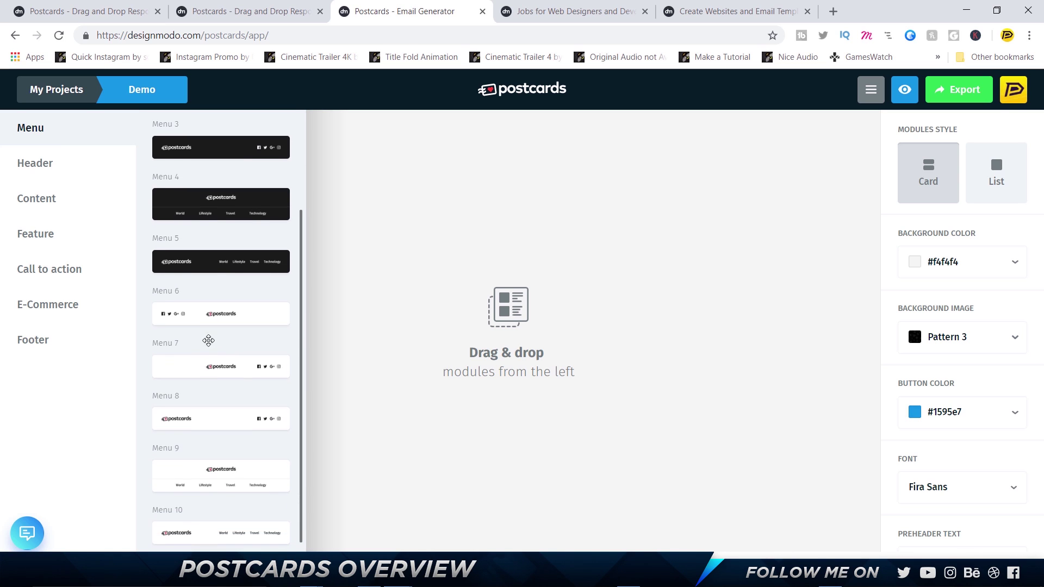
{"action": "scroll", "coordinate": [221, 334], "scroll_direction": "up", "scroll_amount": 2}
{"action": "scroll", "coordinate": [221, 341], "scroll_direction": "up", "scroll_amount": 1}
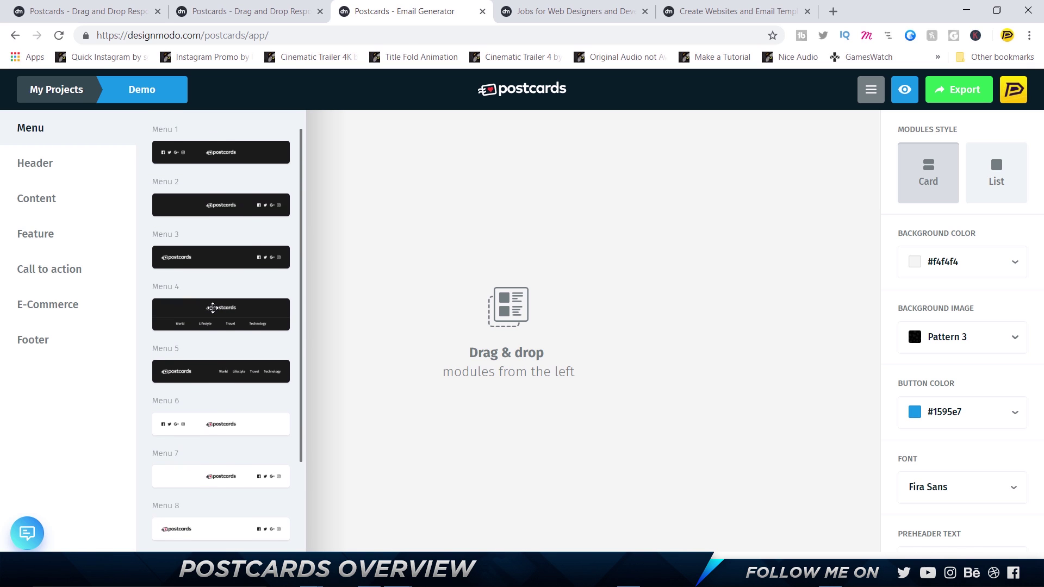
{"action": "left_click_drag", "start_coordinate": [221, 312], "coordinate": [199, 309]}
Open Menu 4's settings and toggle the logo source to Direct URL and back to Upload
{"action": "mouse_move", "coordinate": [445, 214]}
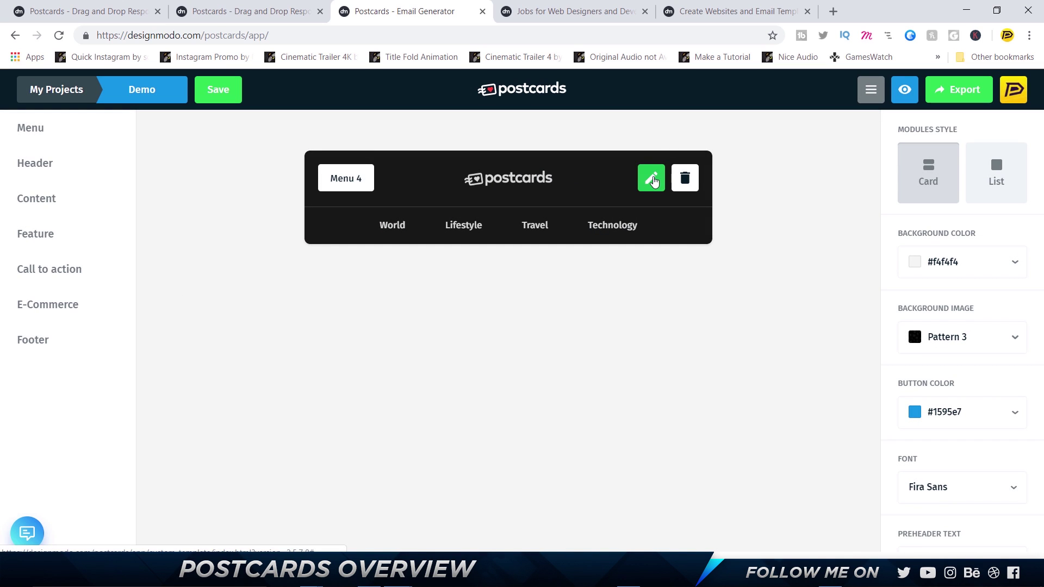
{"action": "left_click", "coordinate": [653, 179]}
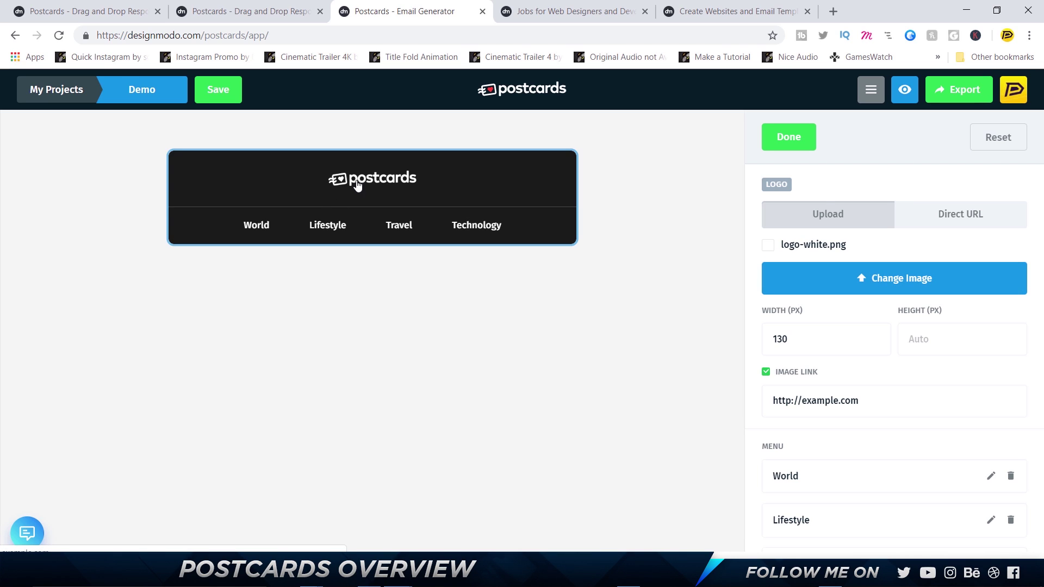
{"action": "left_click", "coordinate": [956, 219]}
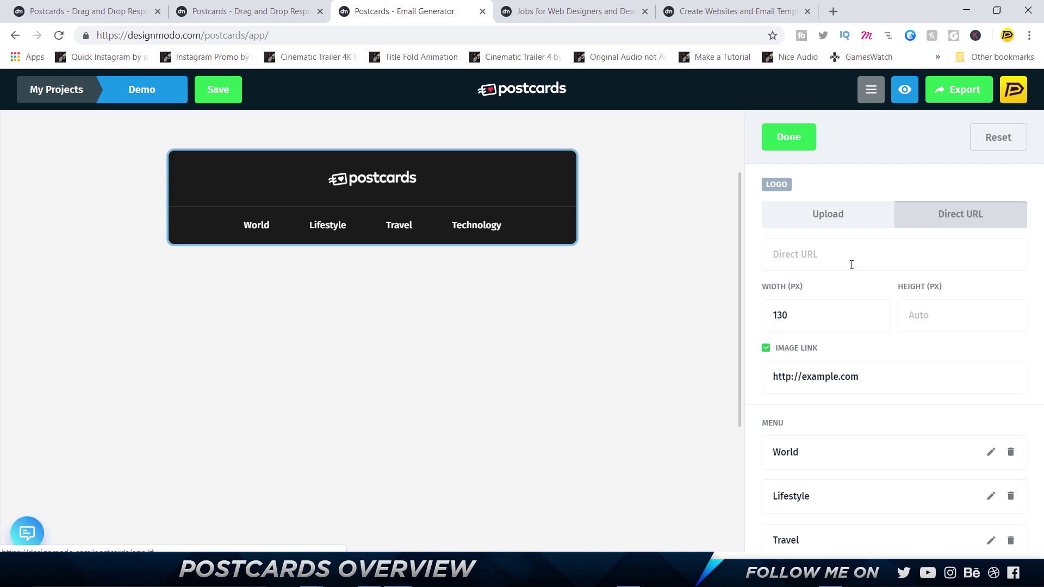
{"action": "left_click", "coordinate": [832, 215]}
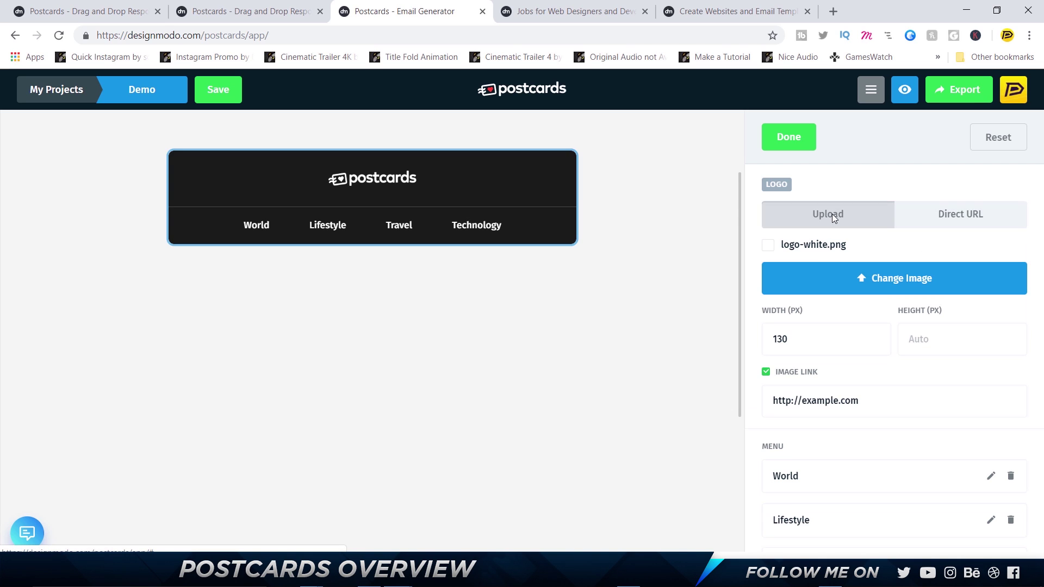
Upload Full-Logo-White.png as the header logo and set its width to 90 px
{"action": "left_click", "coordinate": [866, 292]}
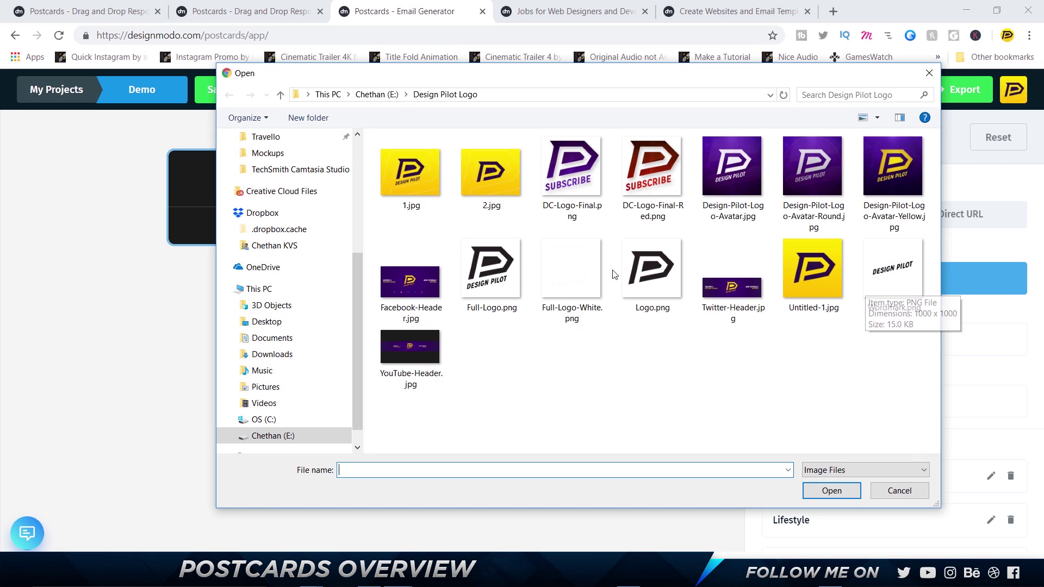
{"action": "left_click", "coordinate": [570, 272]}
{"action": "left_click", "coordinate": [823, 487]}
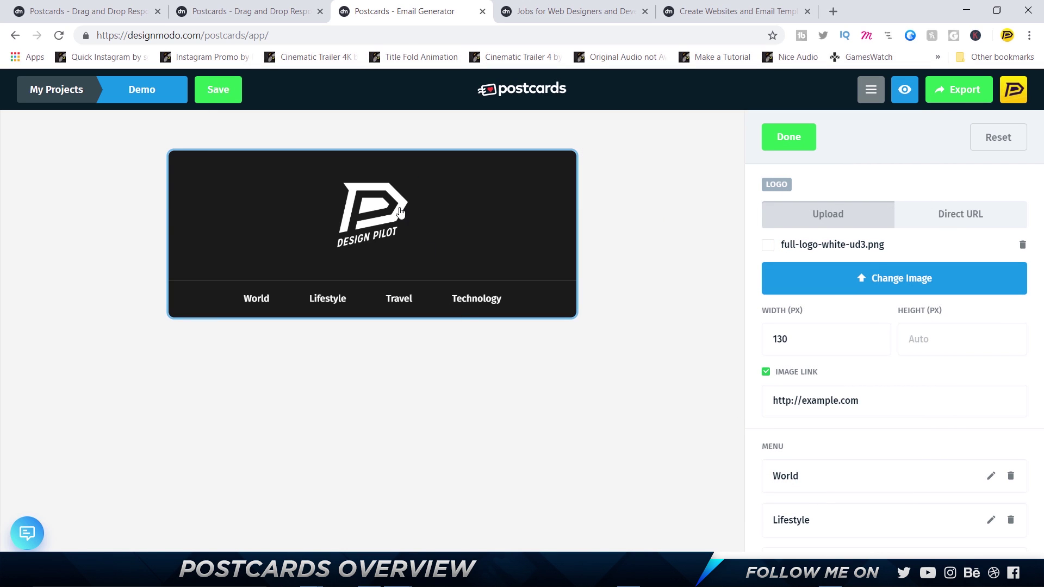
{"action": "left_click", "coordinate": [825, 340]}
{"action": "scroll", "coordinate": [825, 342], "scroll_direction": "down", "scroll_amount": 20}
{"action": "scroll", "coordinate": [825, 342], "scroll_direction": "down", "scroll_amount": 12}
{"action": "scroll", "coordinate": [825, 342], "scroll_direction": "up", "scroll_amount": 3}
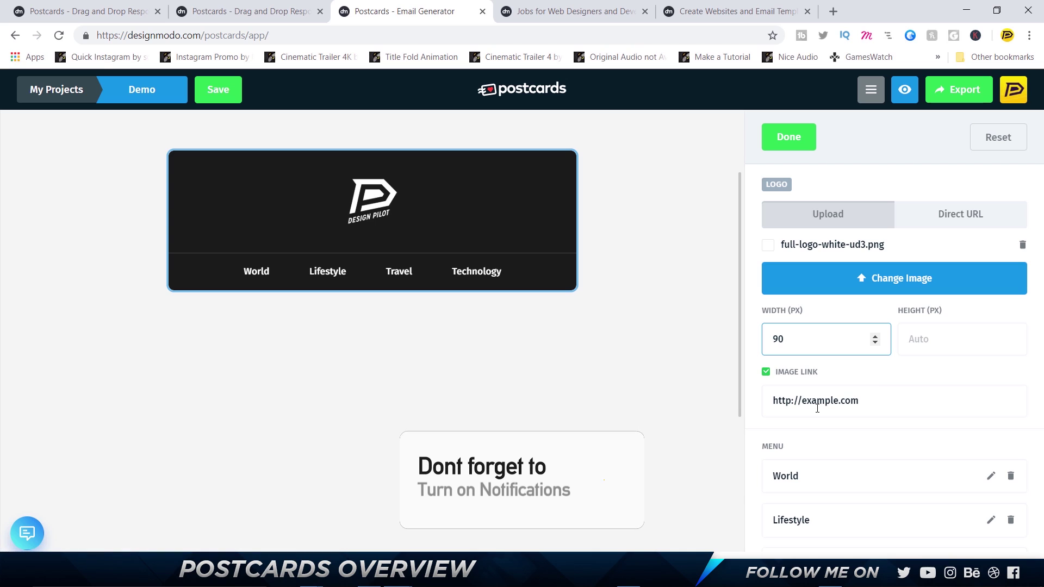
{"action": "left_click_drag", "start_coordinate": [800, 405], "coordinate": [1042, 395]}
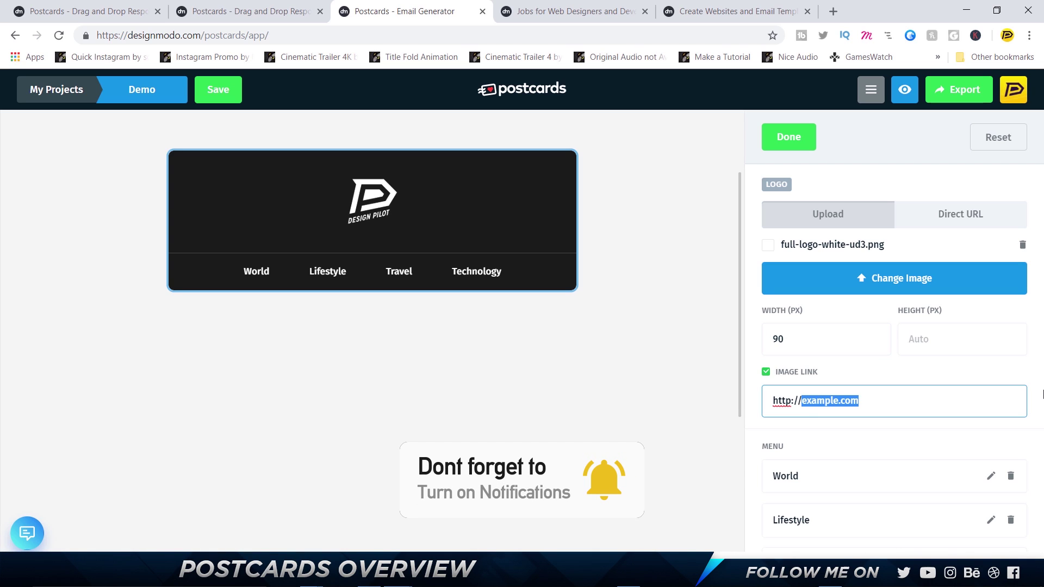
{"action": "type", "text": "youtube.com/"}
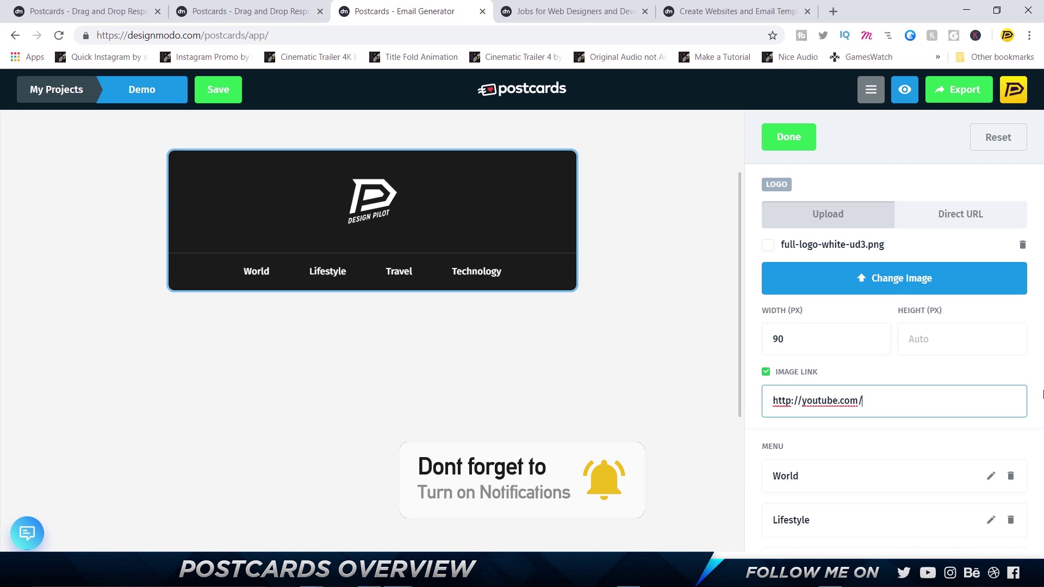
{"action": "type", "text": "designpilot"}
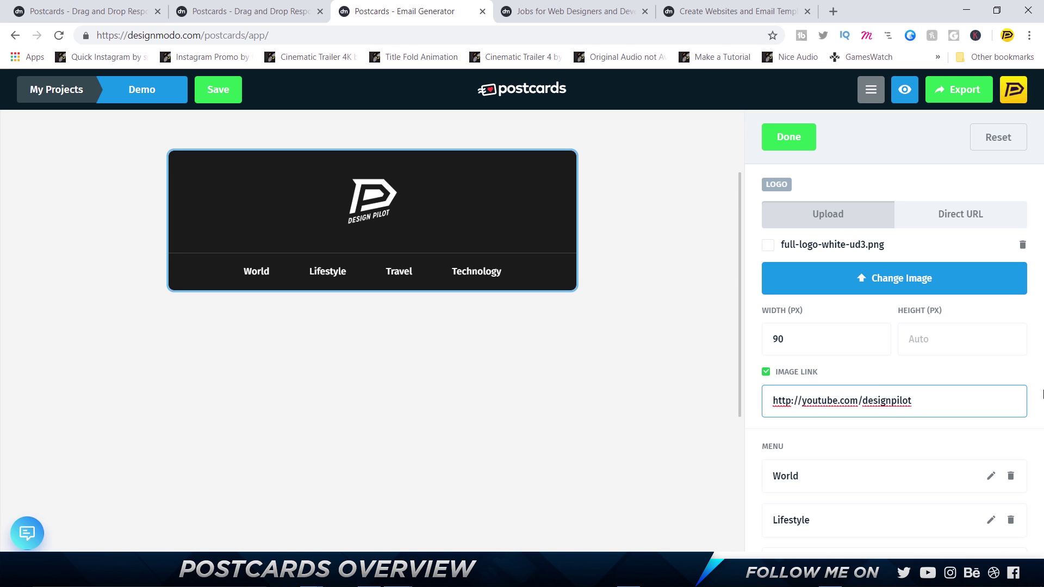
{"action": "scroll", "coordinate": [850, 433], "scroll_direction": "down", "scroll_amount": 4}
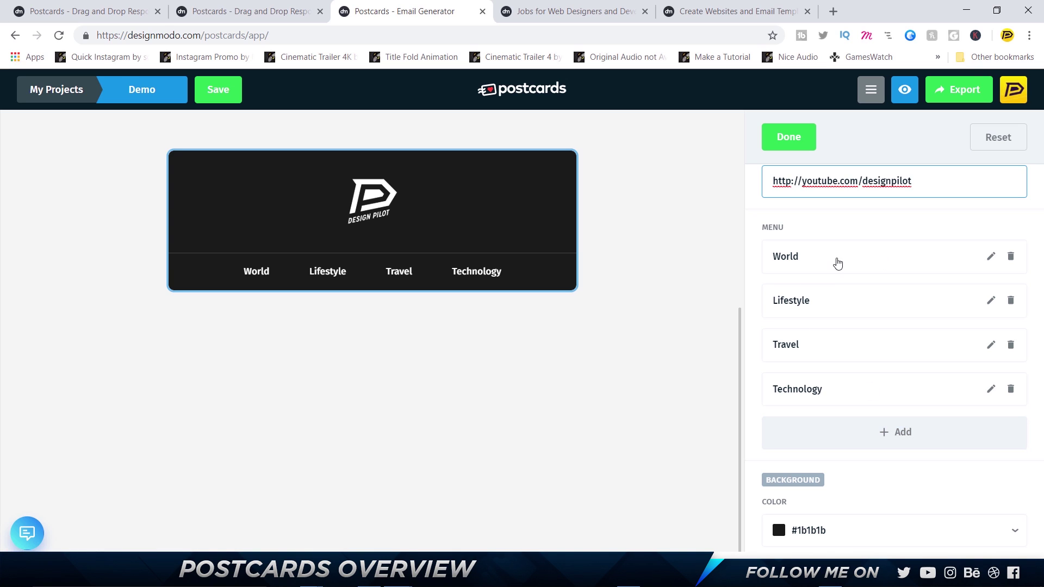
Rename the World menu item to Twitter and link it to the user's Twitter profile address
{"action": "left_click", "coordinate": [989, 257]}
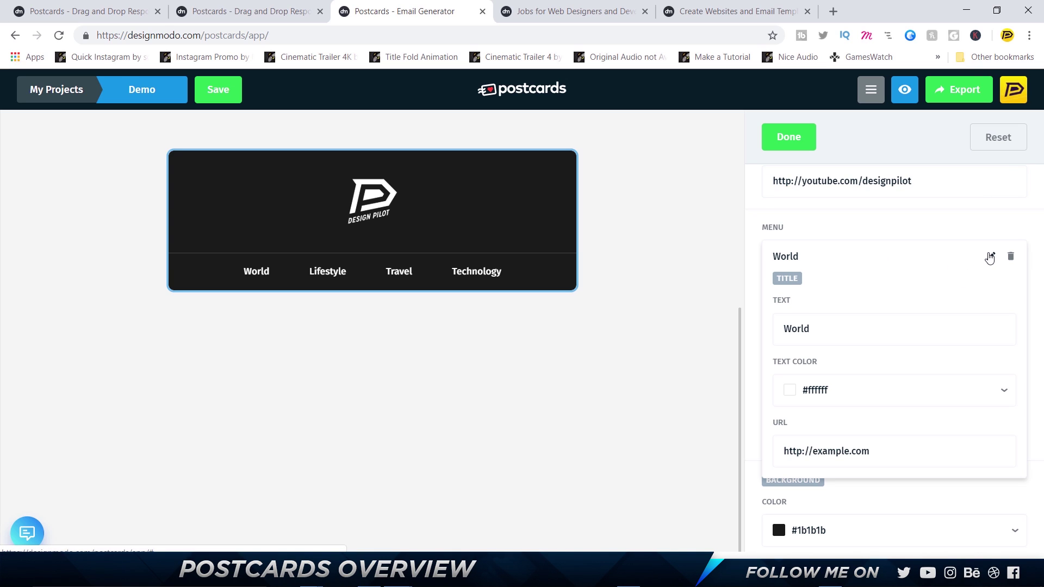
{"action": "left_click_drag", "start_coordinate": [811, 329], "coordinate": [703, 325]}
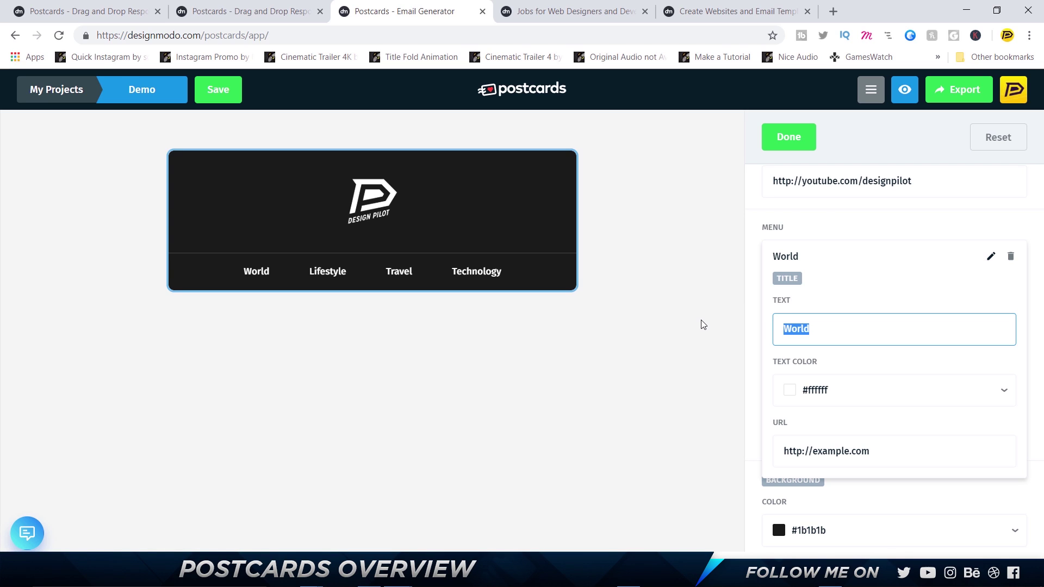
{"action": "type", "text": "Twitter"}
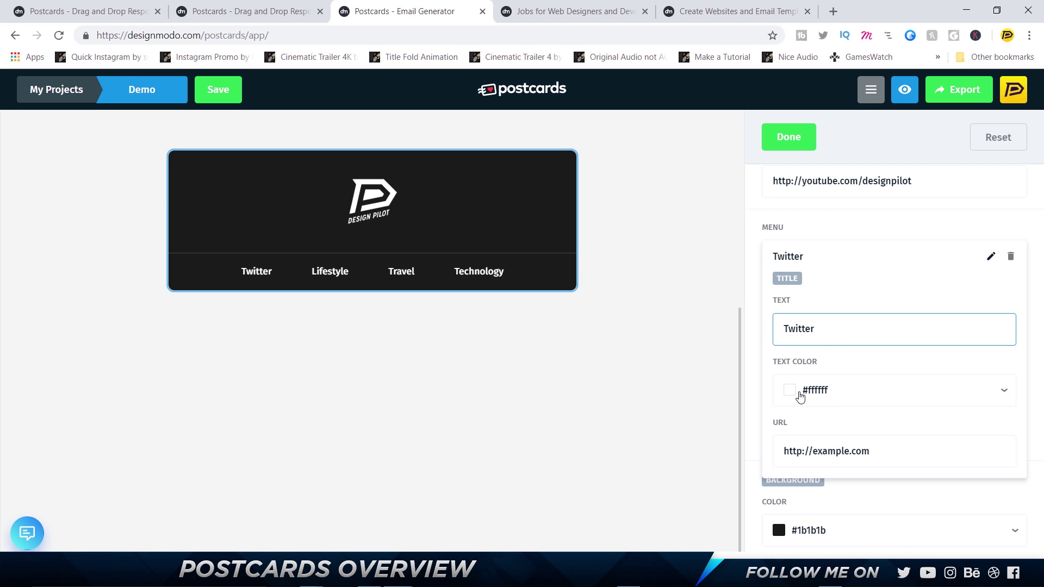
{"action": "double_click", "coordinate": [815, 451]}
{"action": "type", "text": "twiit"}
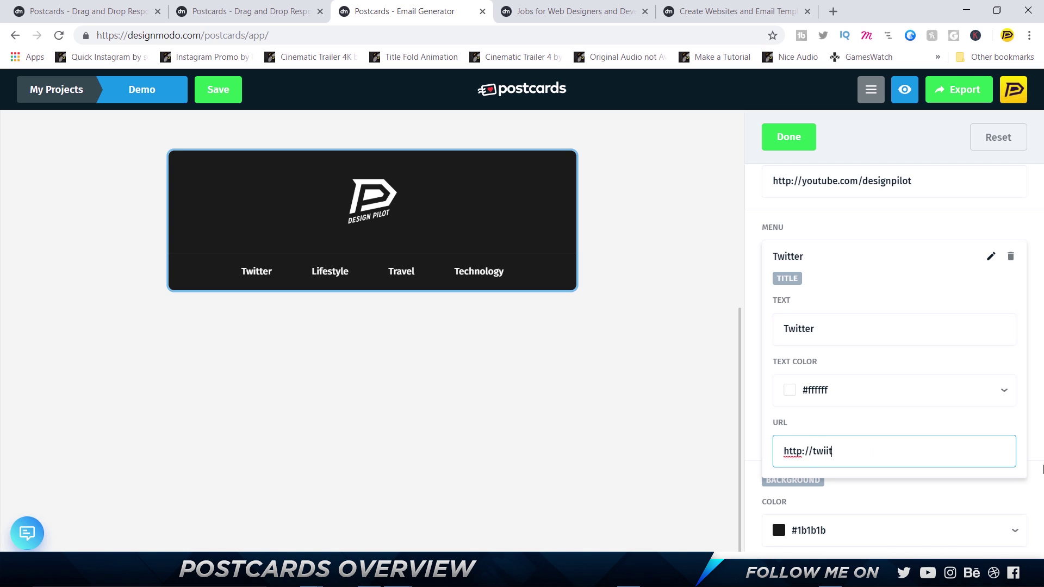
{"action": "key", "text": "BackSpace"}
{"action": "key", "text": "BackSpace"}
{"action": "type", "text": "tter.com/kvschethan"}
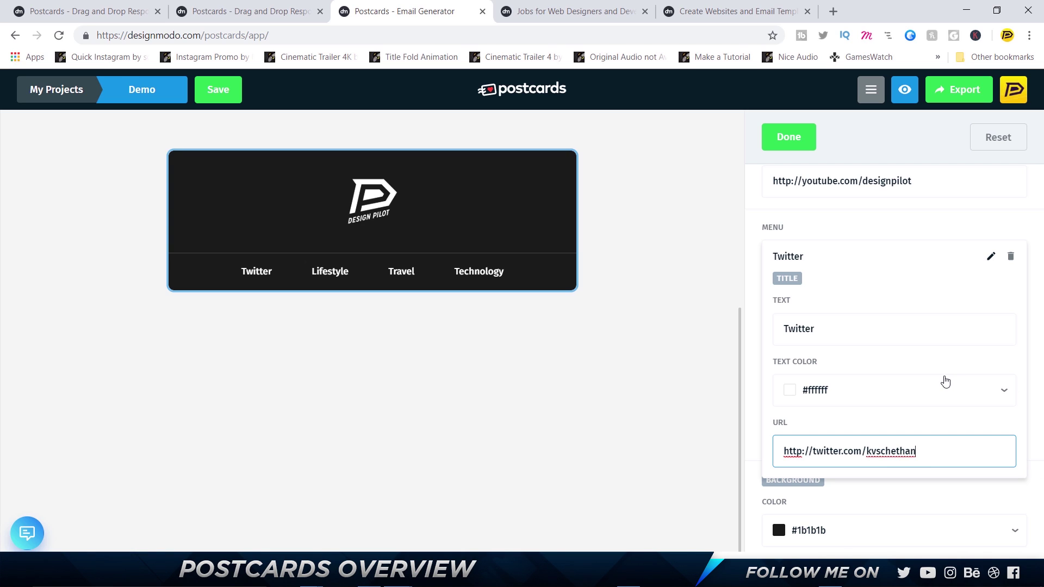
{"action": "left_click", "coordinate": [865, 363]}
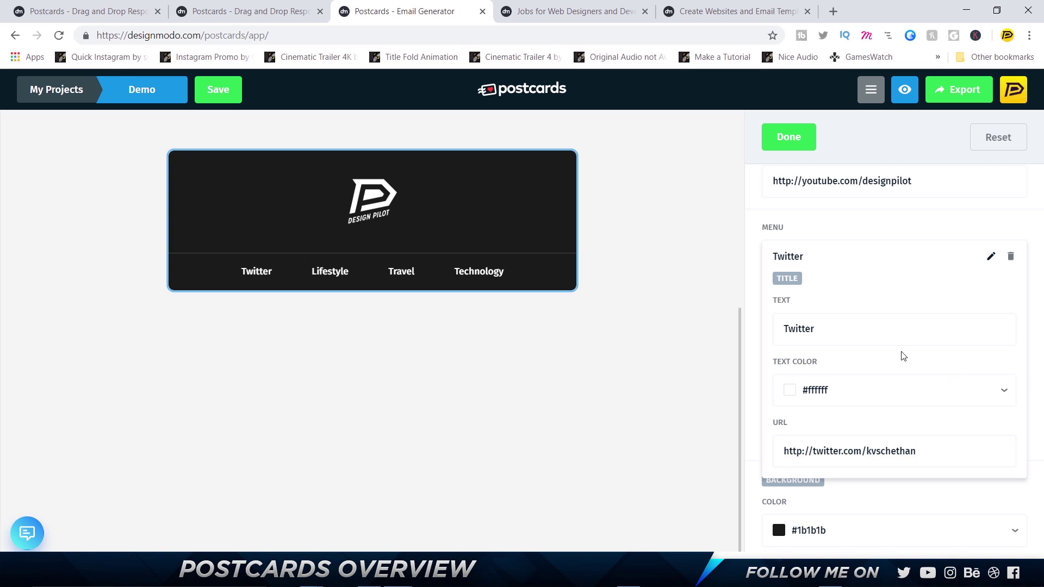
{"action": "left_click", "coordinate": [964, 250]}
{"action": "left_click", "coordinate": [990, 300]}
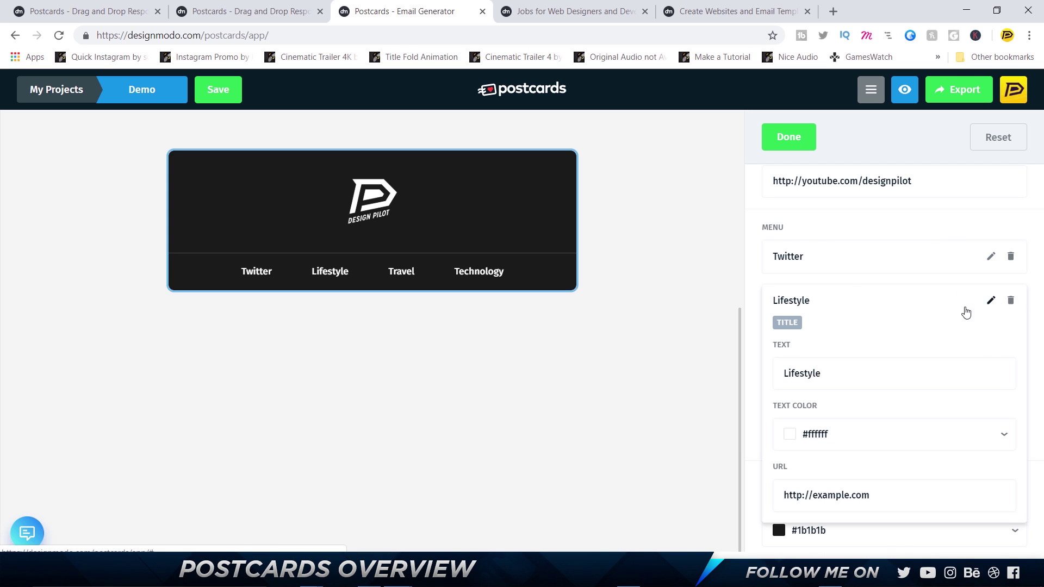
{"action": "double_click", "coordinate": [853, 371]}
{"action": "type", "text": "In"}
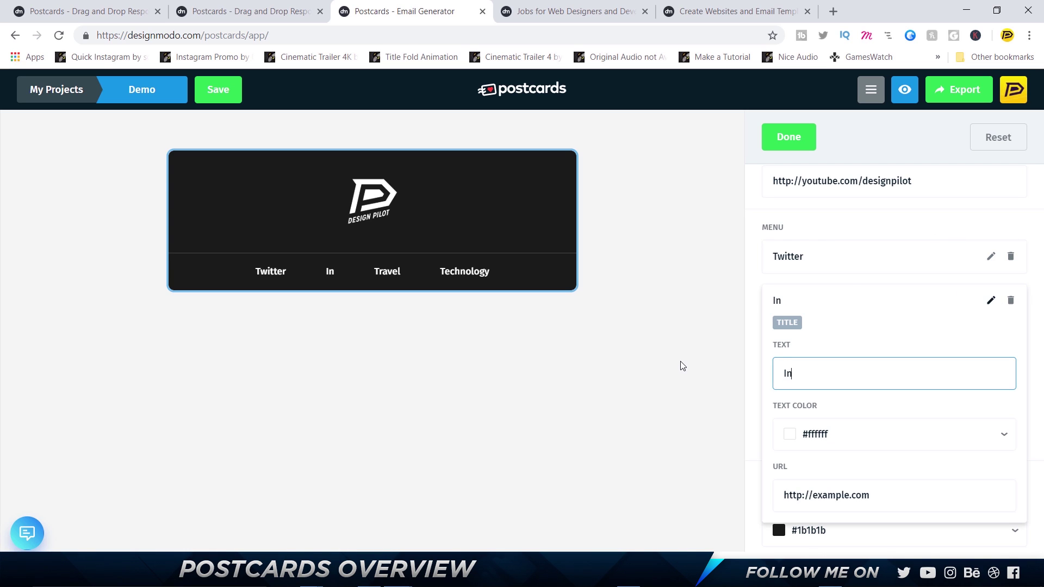
{"action": "type", "text": "stagram"}
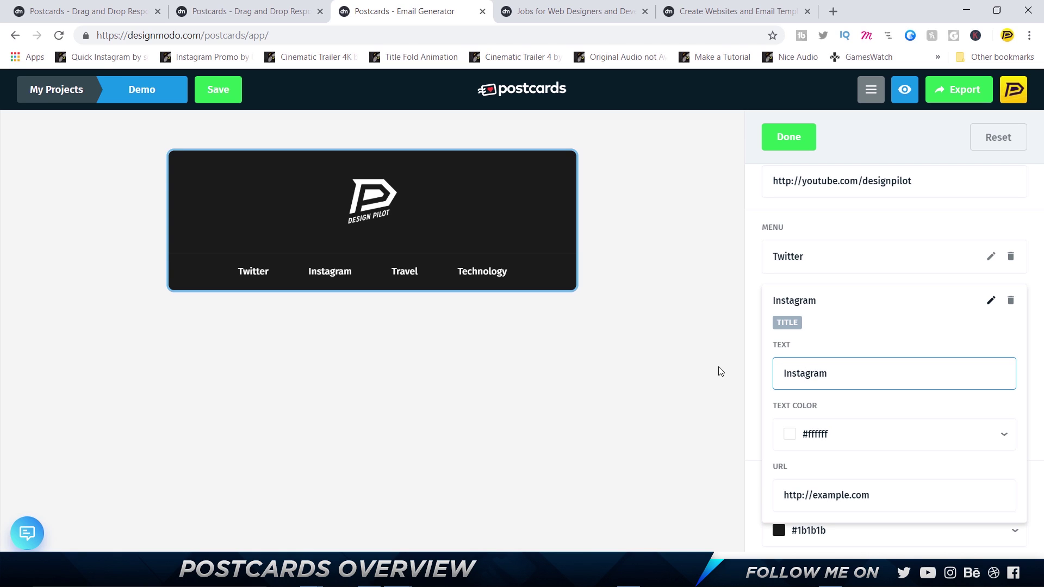
{"action": "double_click", "coordinate": [814, 492]}
{"action": "type", "text": "instagram,"}
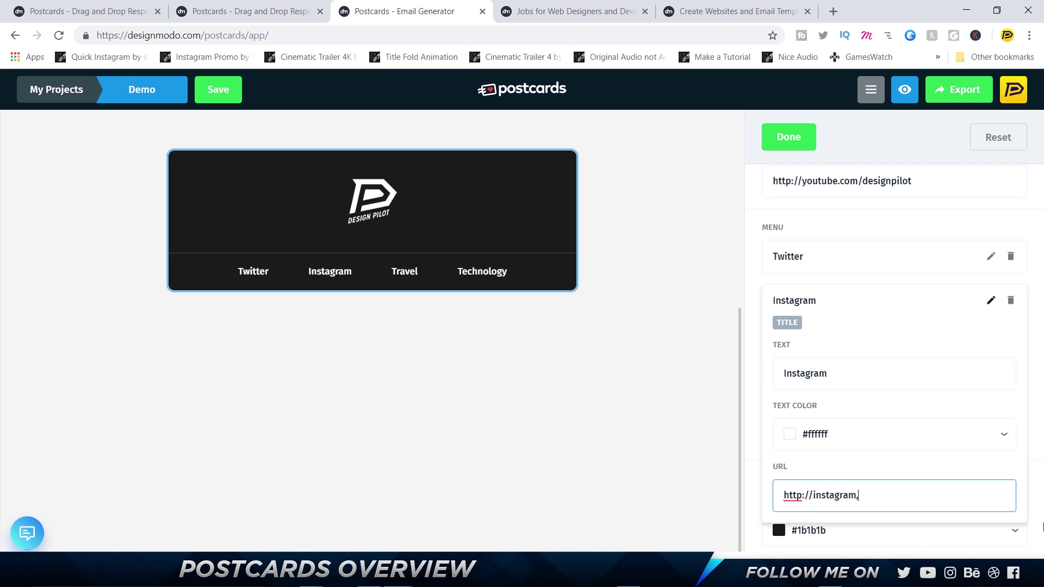
{"action": "key", "text": "BackSpace"}
{"action": "type", "text": ".com/design_pilot"}
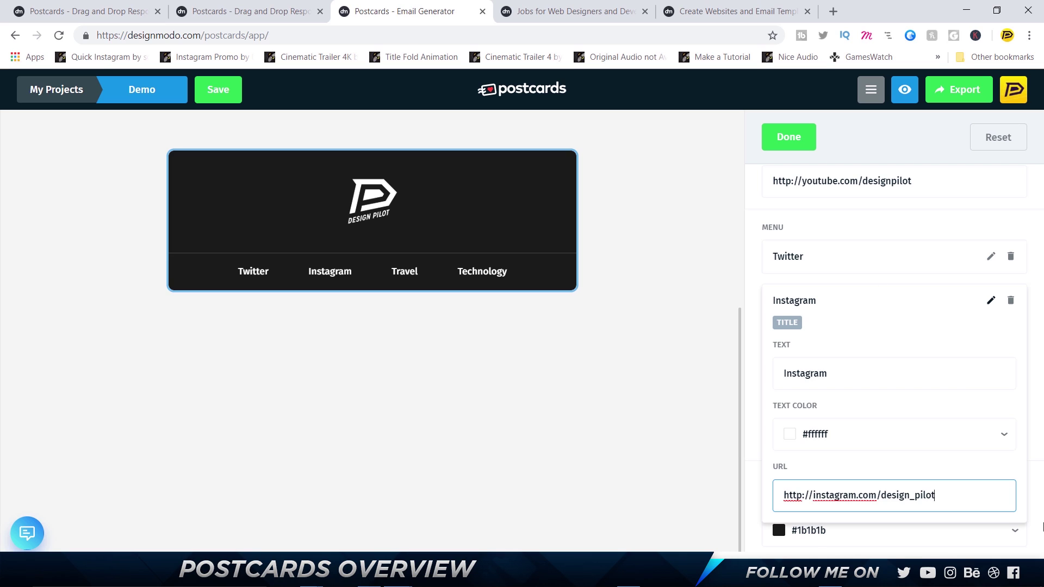
{"action": "left_click", "coordinate": [881, 288]}
{"action": "scroll", "coordinate": [815, 255], "scroll_direction": "up", "scroll_amount": 4}
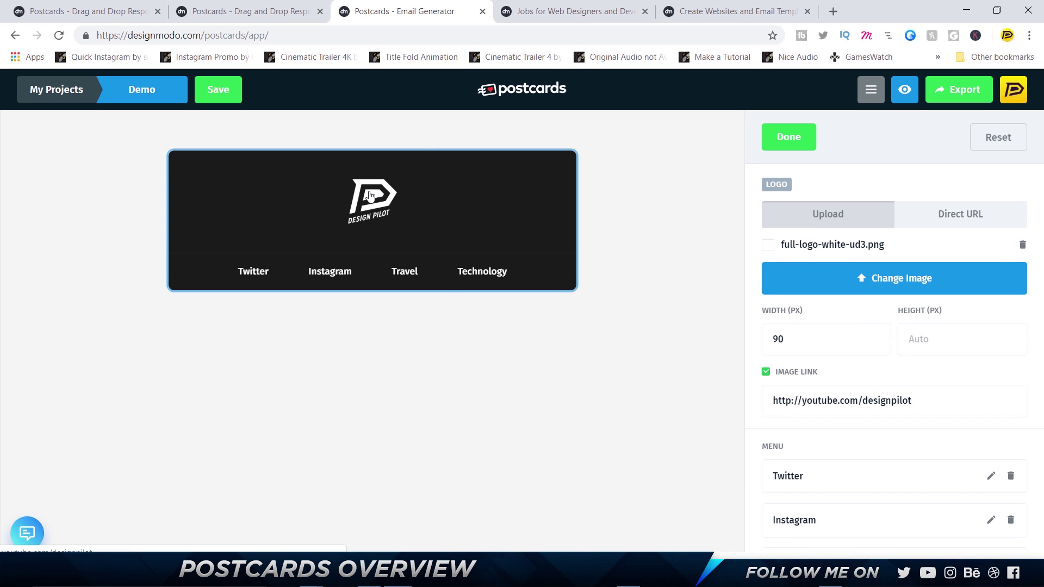
Untick Image Link so the header logo no longer acts as a link
{"action": "left_click", "coordinate": [766, 372]}
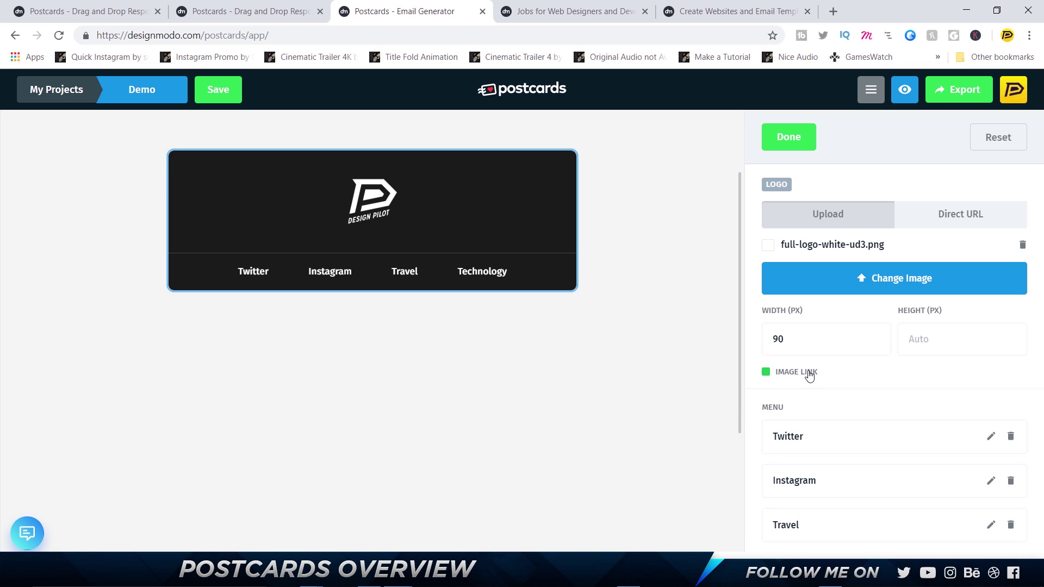
{"action": "scroll", "coordinate": [810, 375], "scroll_direction": "down", "scroll_amount": 1}
{"action": "scroll", "coordinate": [810, 375], "scroll_direction": "down", "scroll_amount": 3}
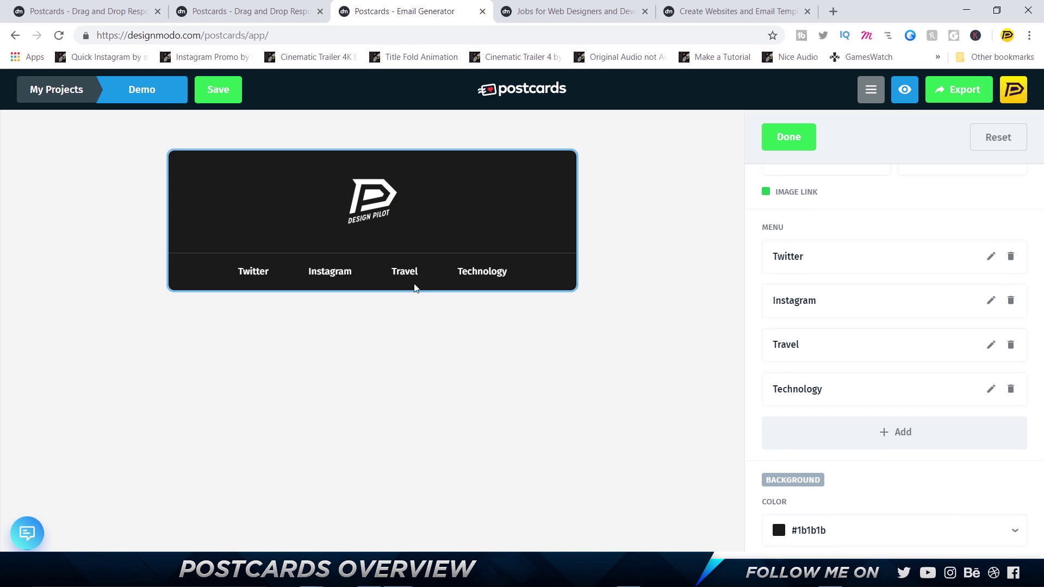
{"action": "left_click", "coordinate": [990, 345]}
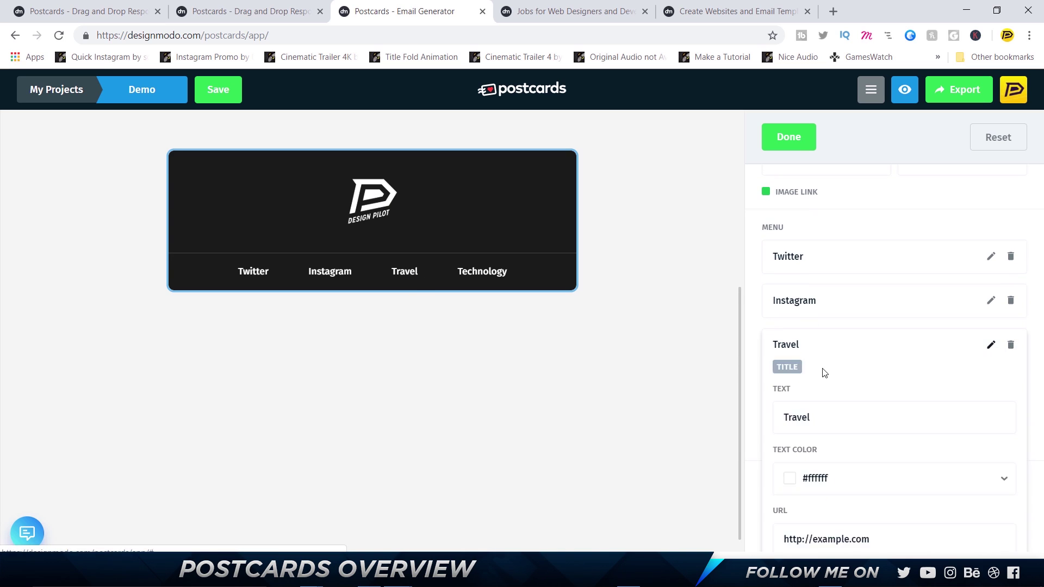
{"action": "left_click_drag", "start_coordinate": [828, 422], "coordinate": [688, 414]}
{"action": "type", "text": "YouTube"}
{"action": "scroll", "coordinate": [857, 529], "scroll_direction": "down", "scroll_amount": 1}
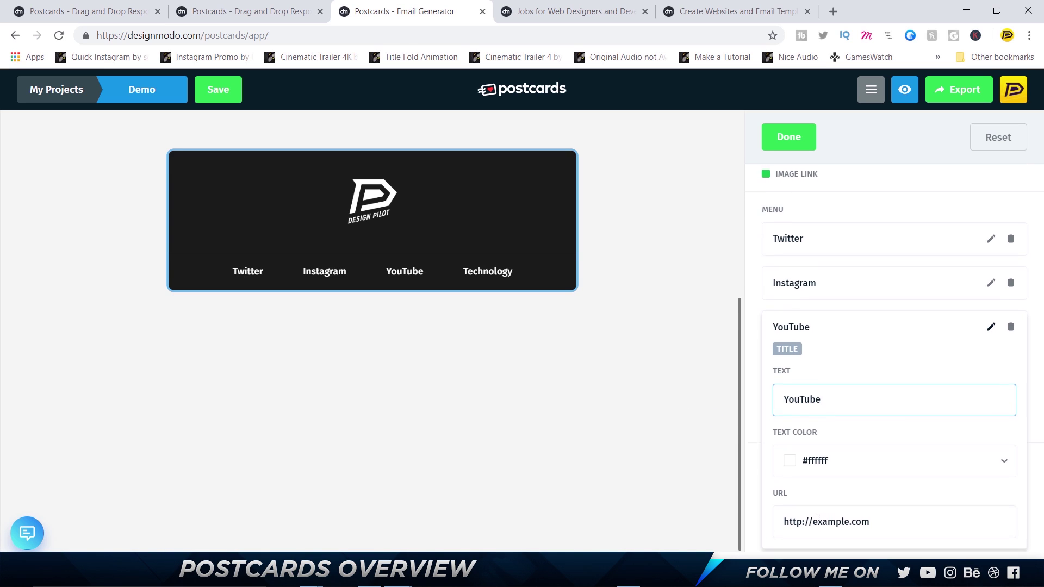
{"action": "left_click_drag", "start_coordinate": [811, 519], "coordinate": [869, 520]}
{"action": "type", "text": "youtube"}
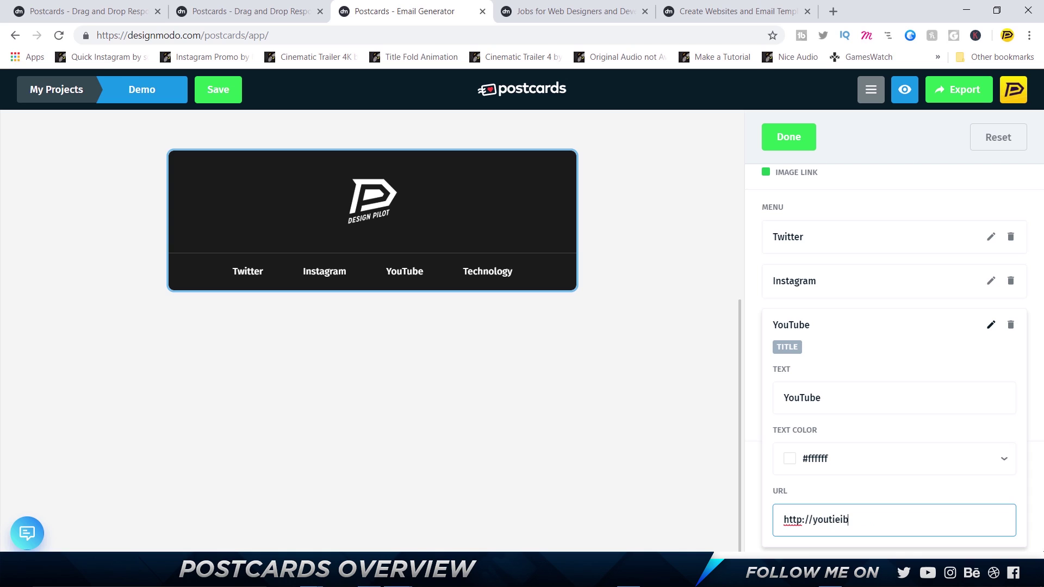
{"action": "key", "text": "BackSpace"}
{"action": "key", "text": "BackSpace"}
{"action": "key", "text": "BackSpace"}
{"action": "type", "text": "iei"}
{"action": "type", "text": "e.com/designpilot"}
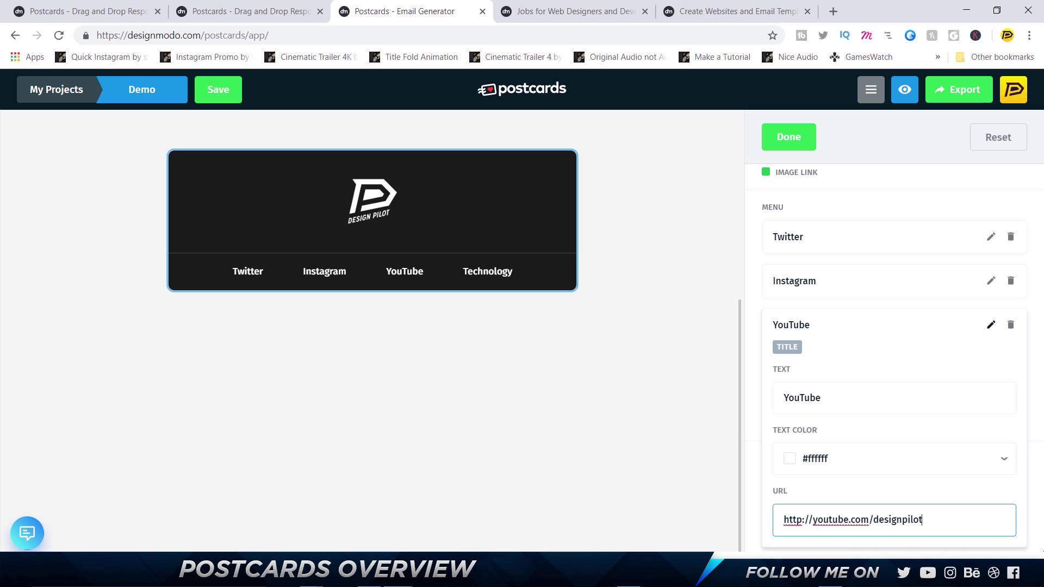
{"action": "left_click", "coordinate": [799, 321]}
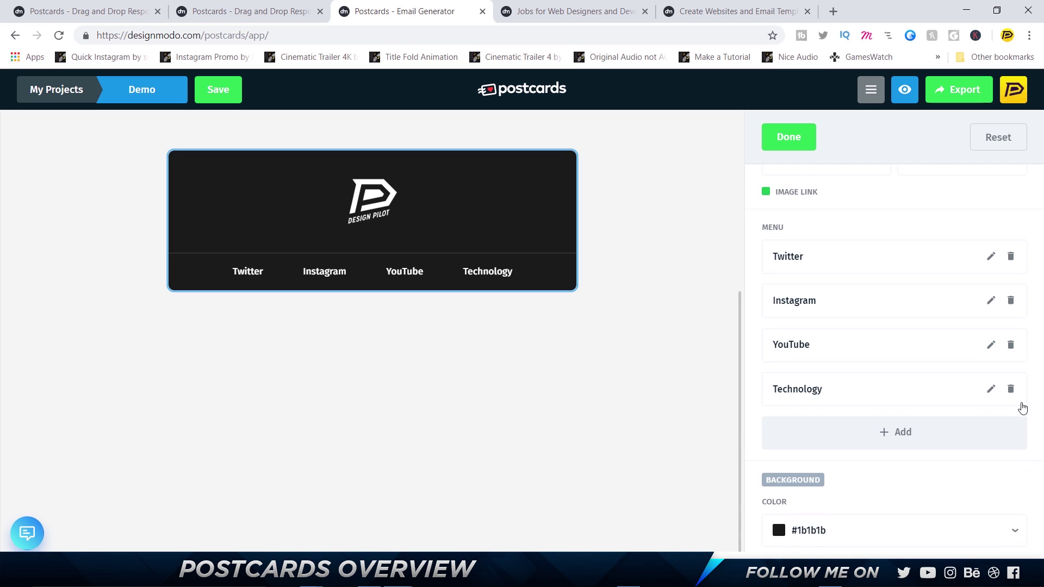
{"action": "left_click", "coordinate": [1010, 390]}
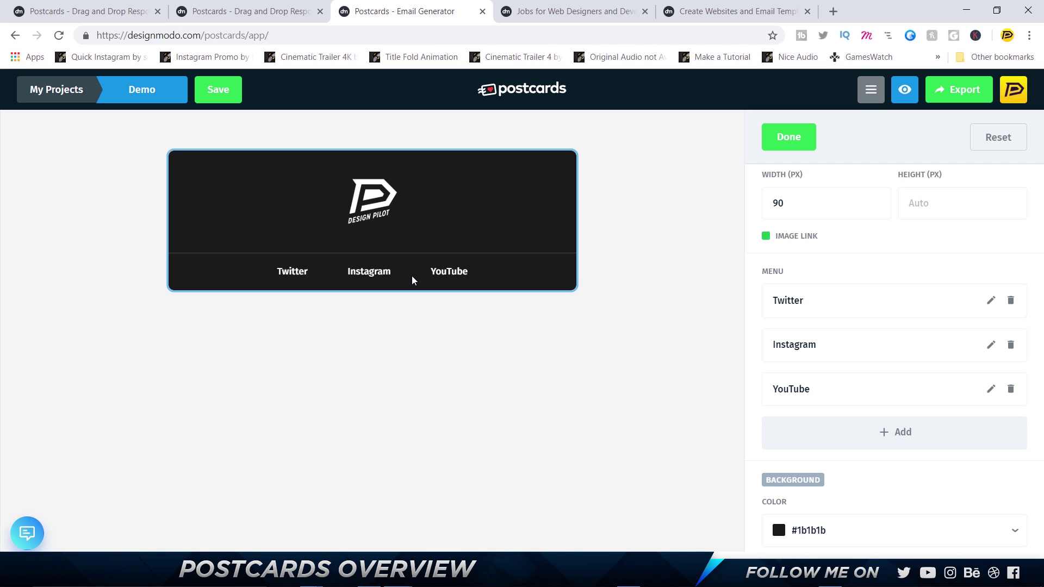
{"action": "left_click", "coordinate": [797, 137]}
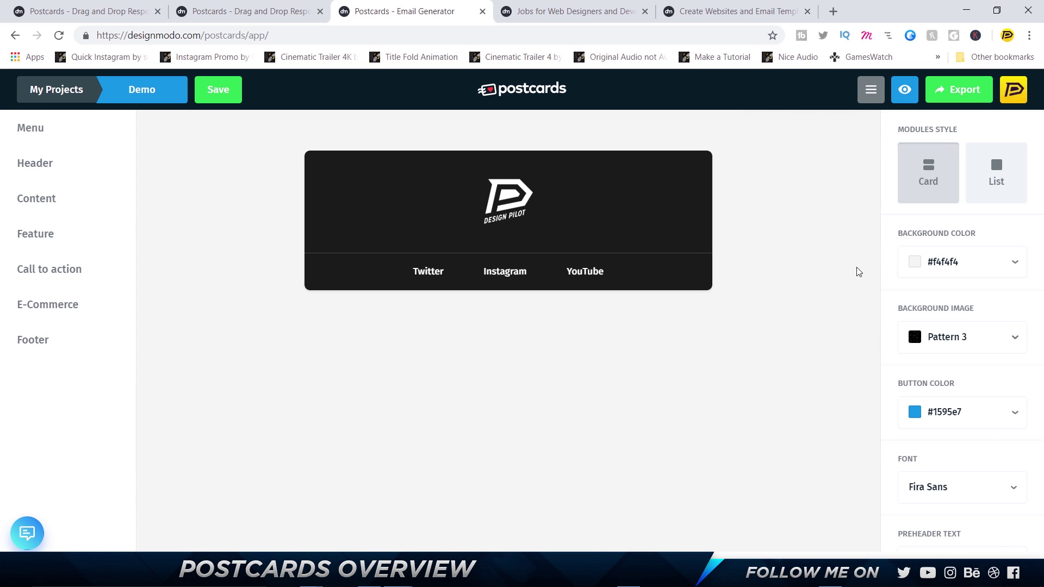
Set the email background colour to black (#000000)
{"action": "left_click", "coordinate": [1011, 264]}
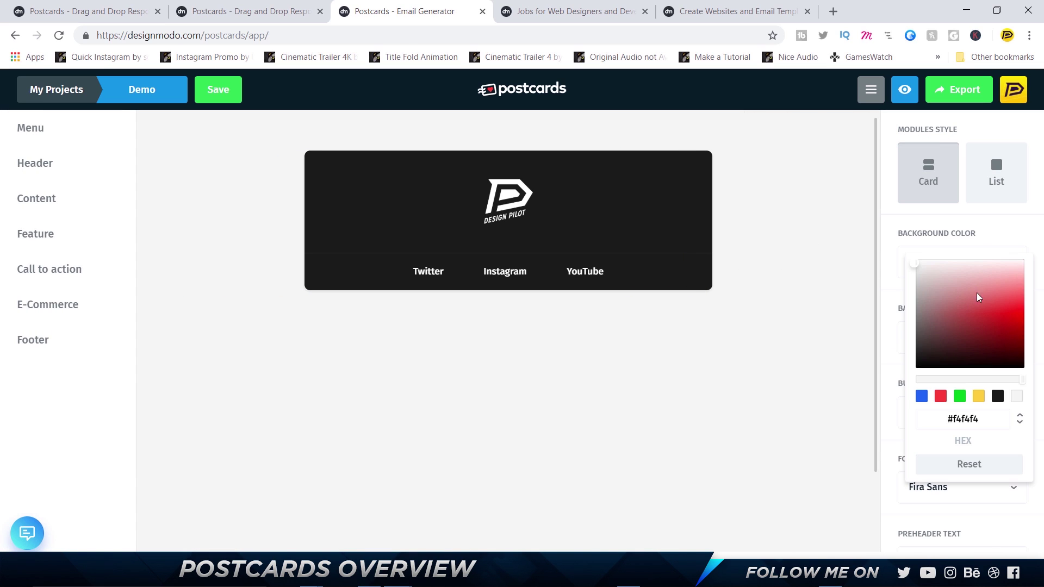
{"action": "left_click", "coordinate": [997, 396]}
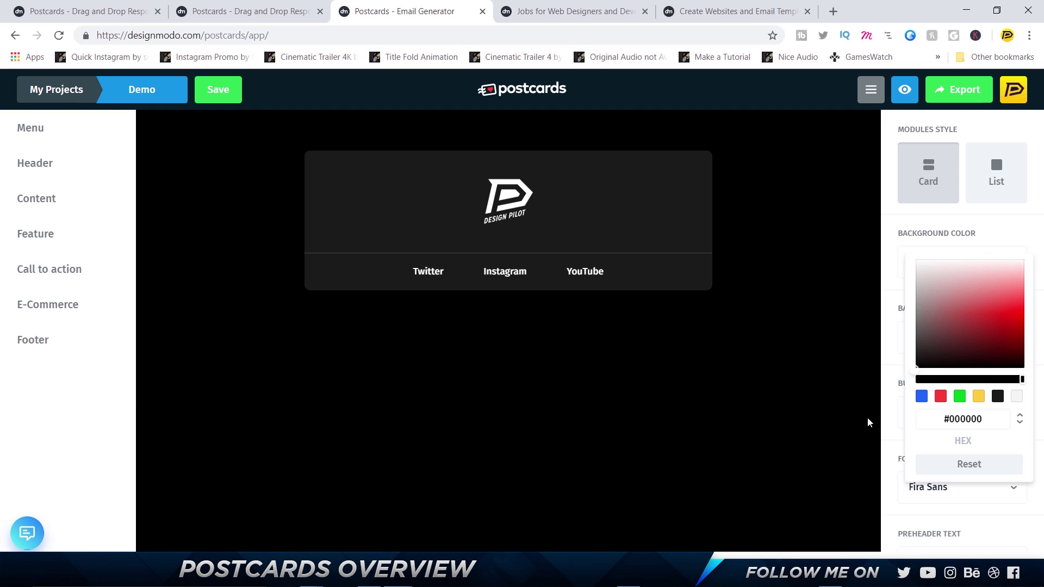
{"action": "left_click", "coordinate": [299, 325]}
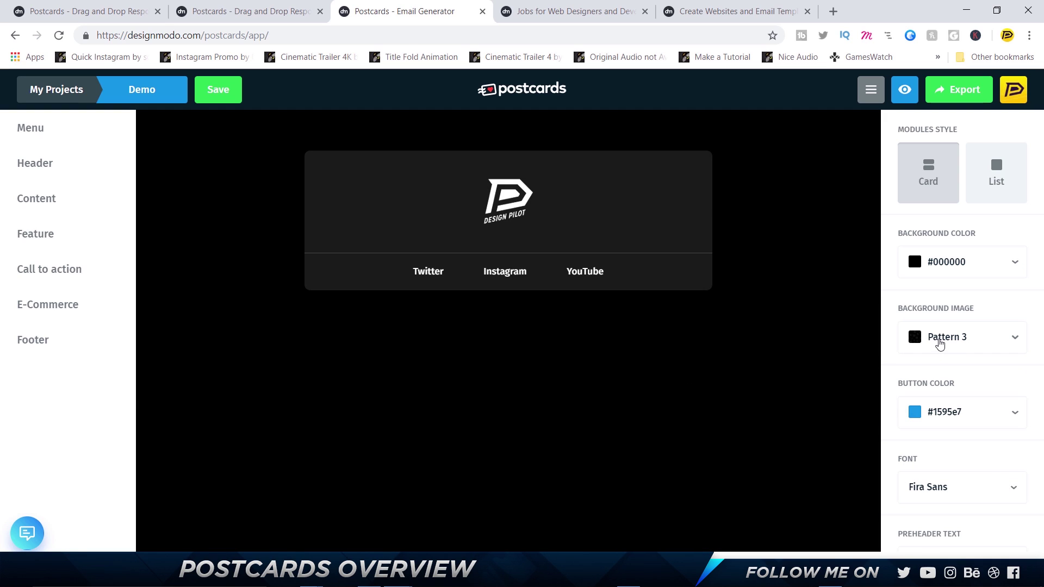
Cover the email background with the dark geometric-shapes Pattern 3
{"action": "left_click", "coordinate": [939, 344]}
{"action": "left_click", "coordinate": [914, 477]}
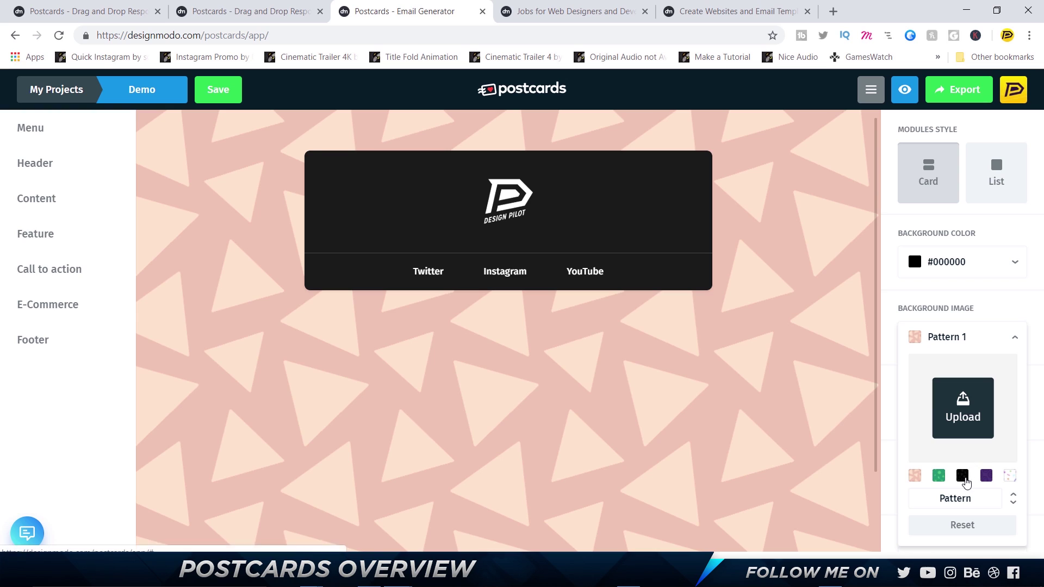
{"action": "left_click", "coordinate": [963, 478]}
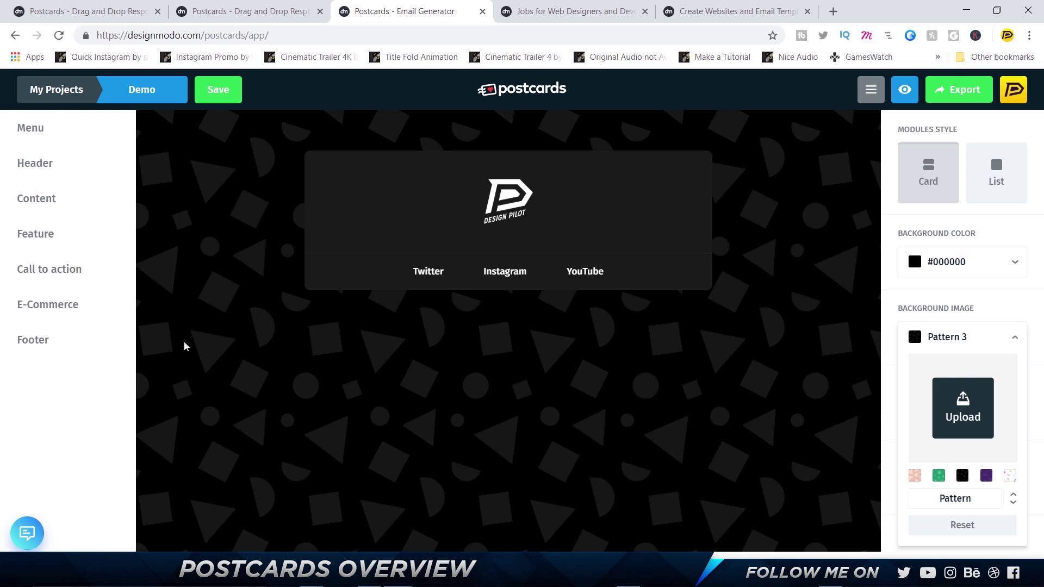
{"action": "left_click", "coordinate": [1017, 309]}
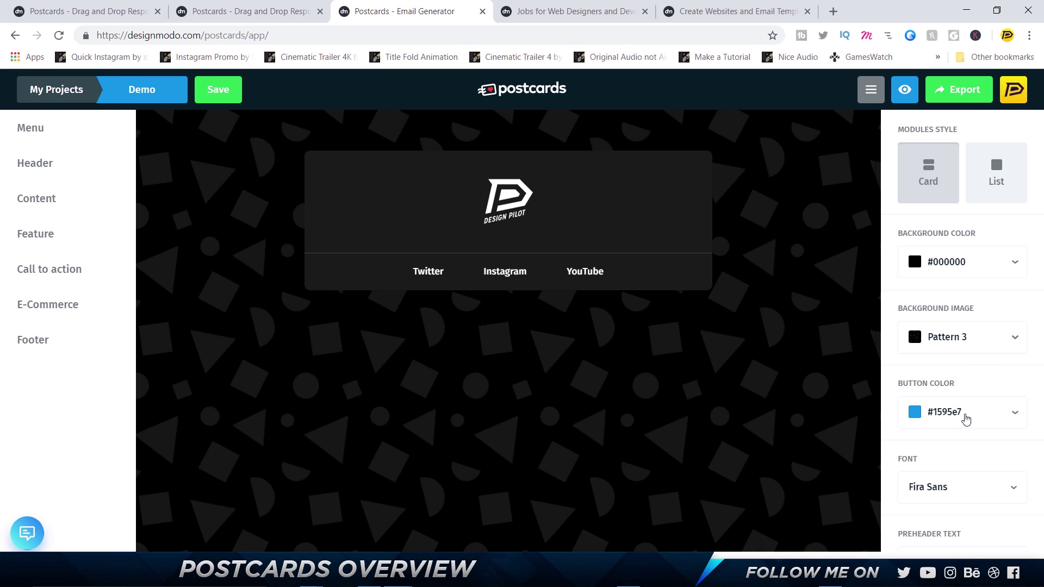
Review the button colour and font options, leaving them unchanged with Fira Sans
{"action": "left_click", "coordinate": [965, 419]}
{"action": "left_click", "coordinate": [983, 386]}
{"action": "scroll", "coordinate": [978, 433], "scroll_direction": "down", "scroll_amount": 2}
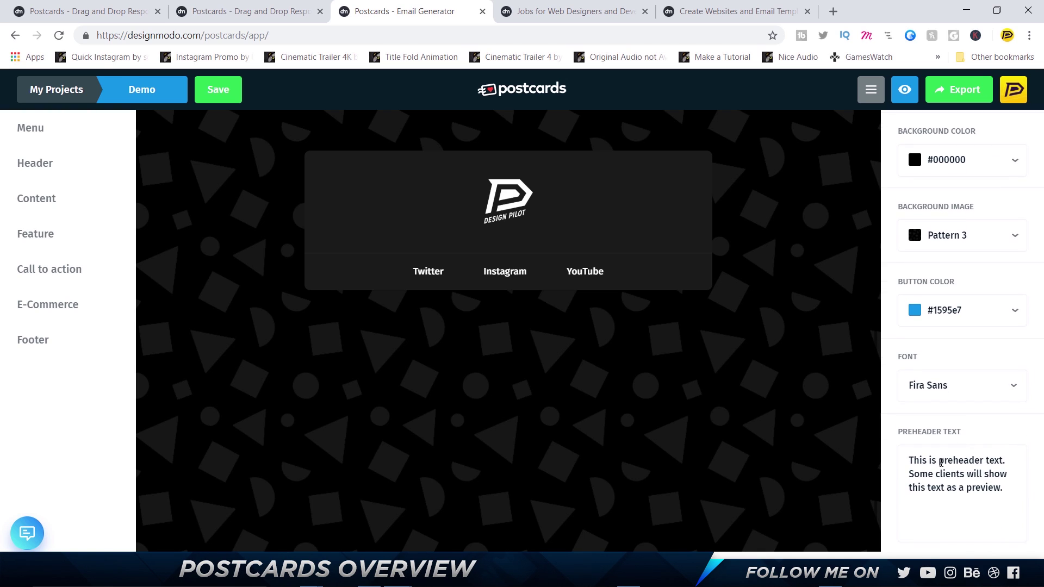
{"action": "left_click", "coordinate": [938, 386]}
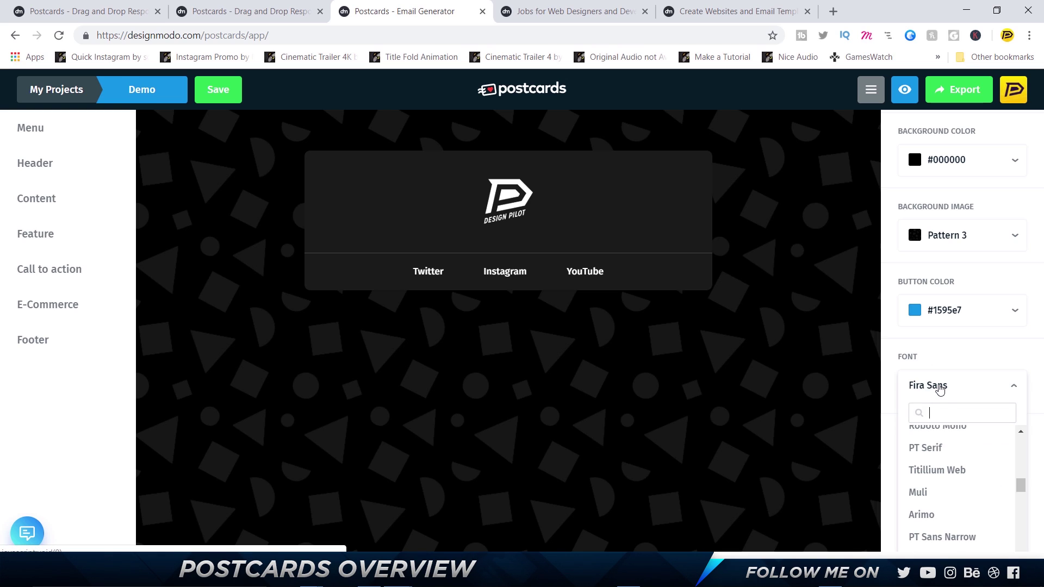
{"action": "left_click", "coordinate": [680, 325]}
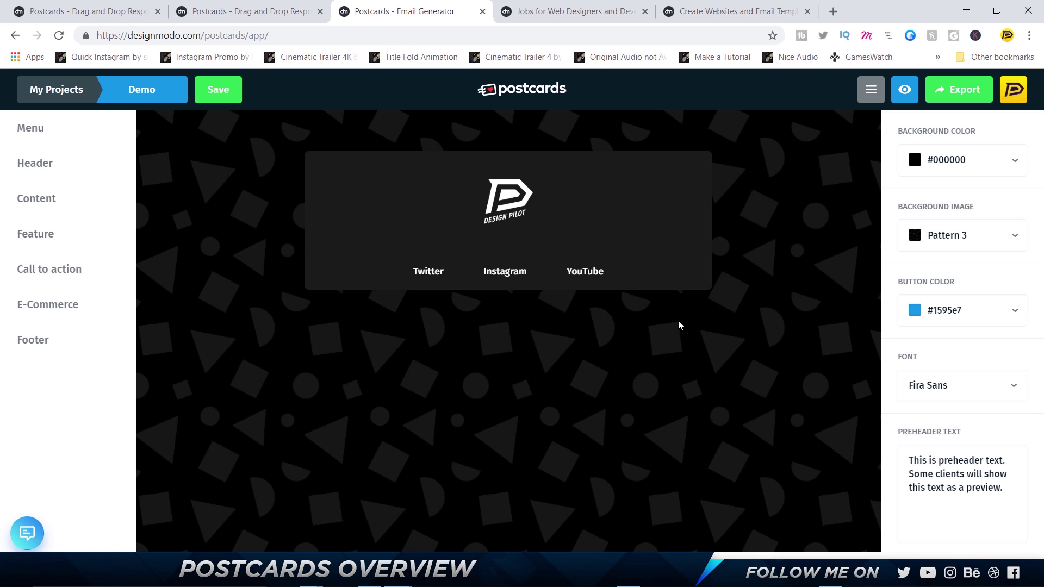
Place the Content 1 blog-posts block with two article cards under the header and open its settings
{"action": "mouse_move", "coordinate": [82, 198]}
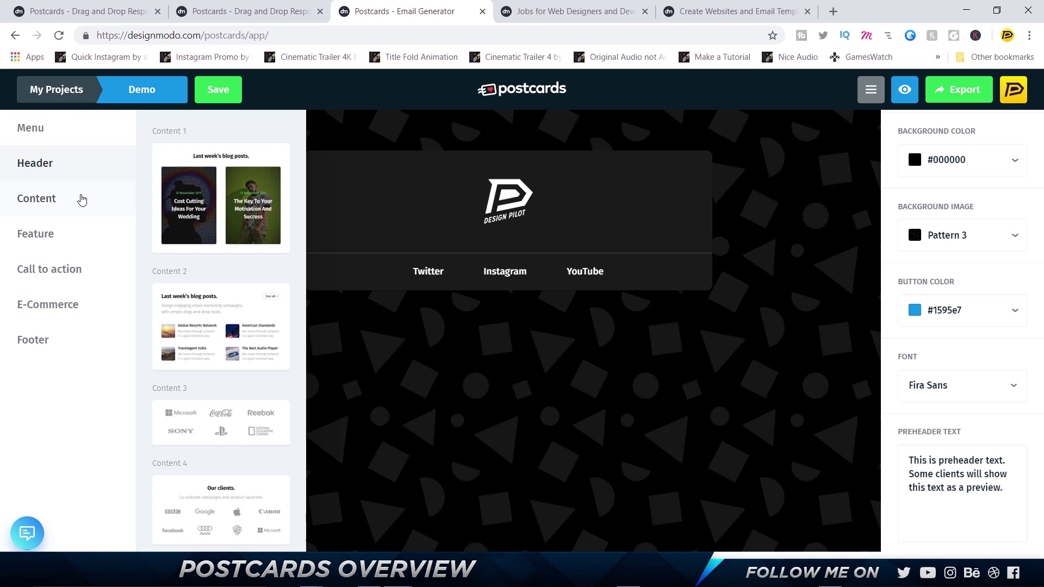
{"action": "mouse_move", "coordinate": [24, 166]}
{"action": "scroll", "coordinate": [217, 218], "scroll_direction": "down", "scroll_amount": 1}
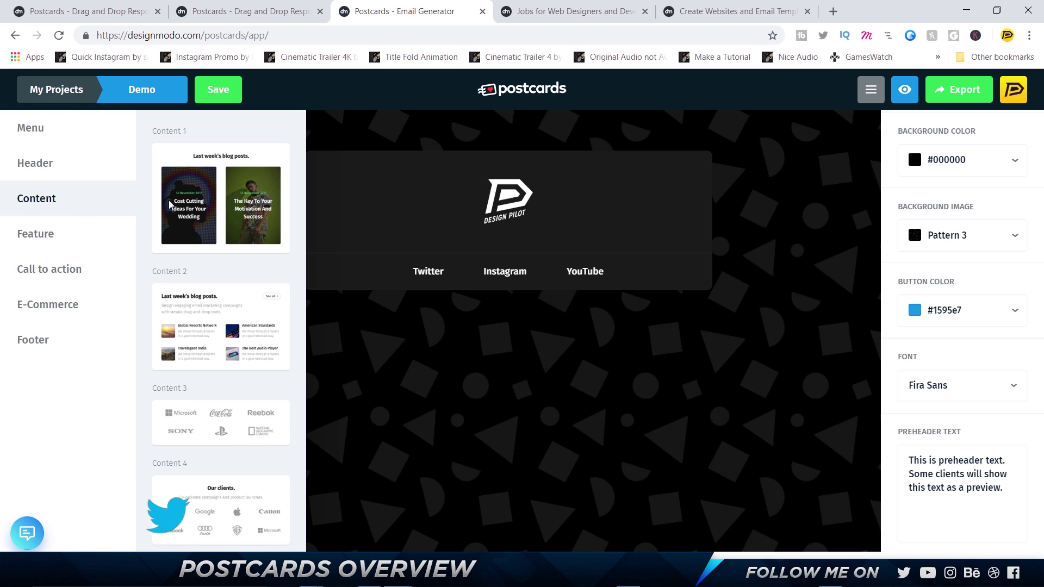
{"action": "left_click_drag", "start_coordinate": [212, 206], "coordinate": [385, 328]}
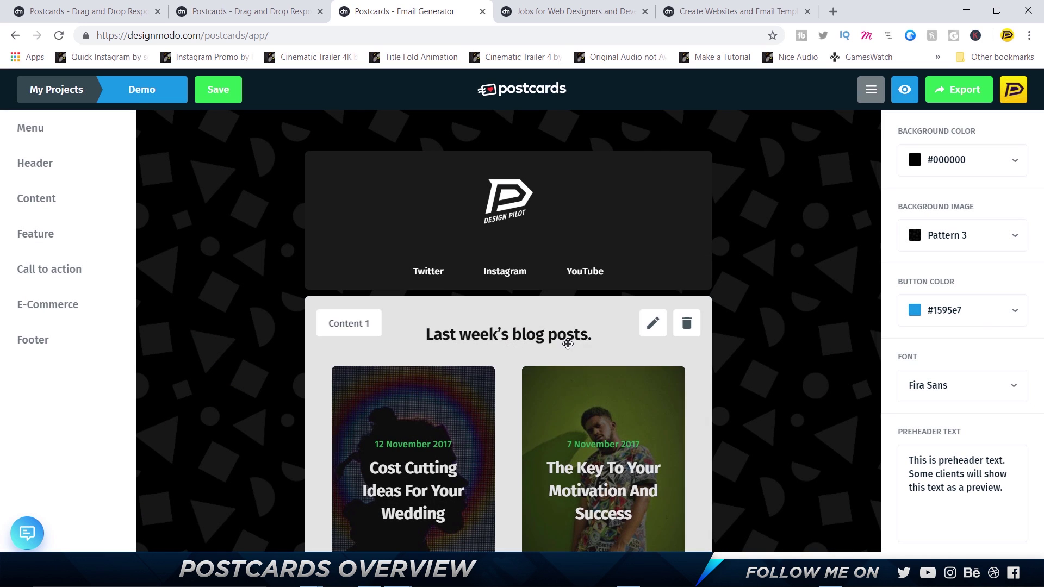
{"action": "scroll", "coordinate": [695, 310], "scroll_direction": "down", "scroll_amount": 2}
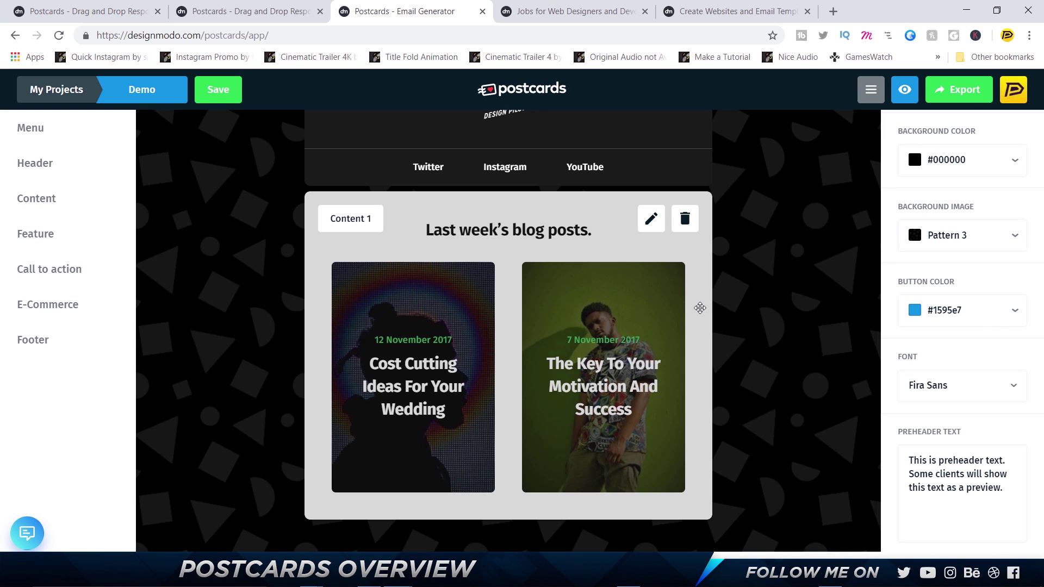
{"action": "left_click", "coordinate": [651, 218]}
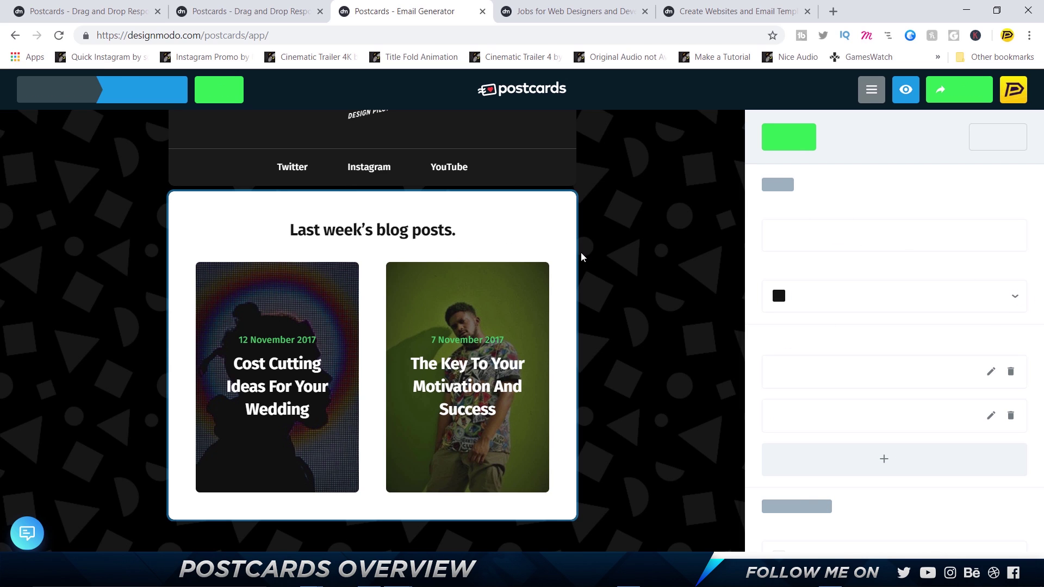
Set the Content 1 blog-posts block background colour to #000000
{"action": "scroll", "coordinate": [924, 326], "scroll_direction": "down", "scroll_amount": 1}
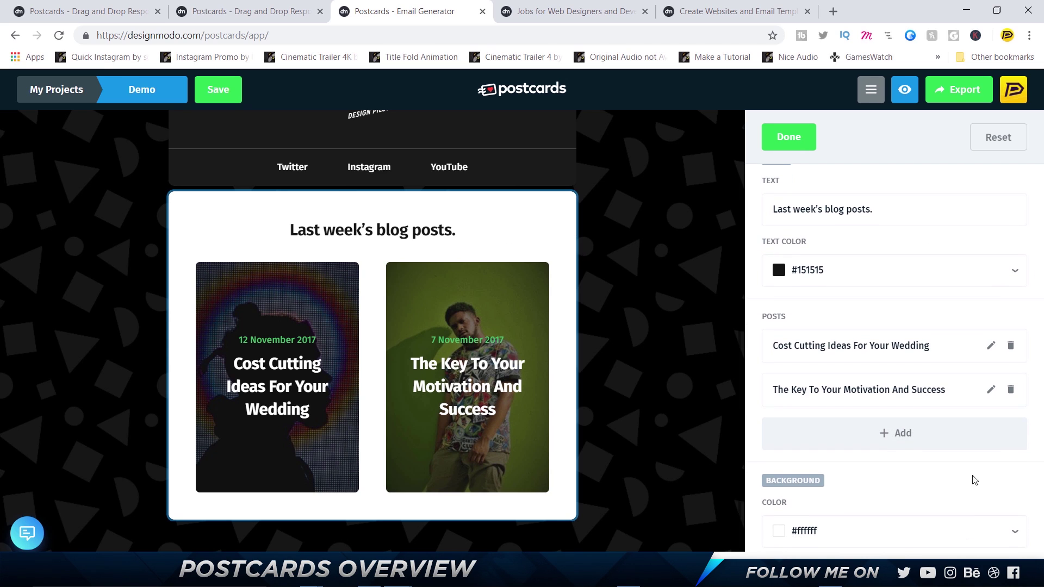
{"action": "left_click", "coordinate": [935, 521]}
{"action": "scroll", "coordinate": [834, 534], "scroll_direction": "down", "scroll_amount": 4}
{"action": "left_click_drag", "start_coordinate": [816, 458], "coordinate": [723, 481]}
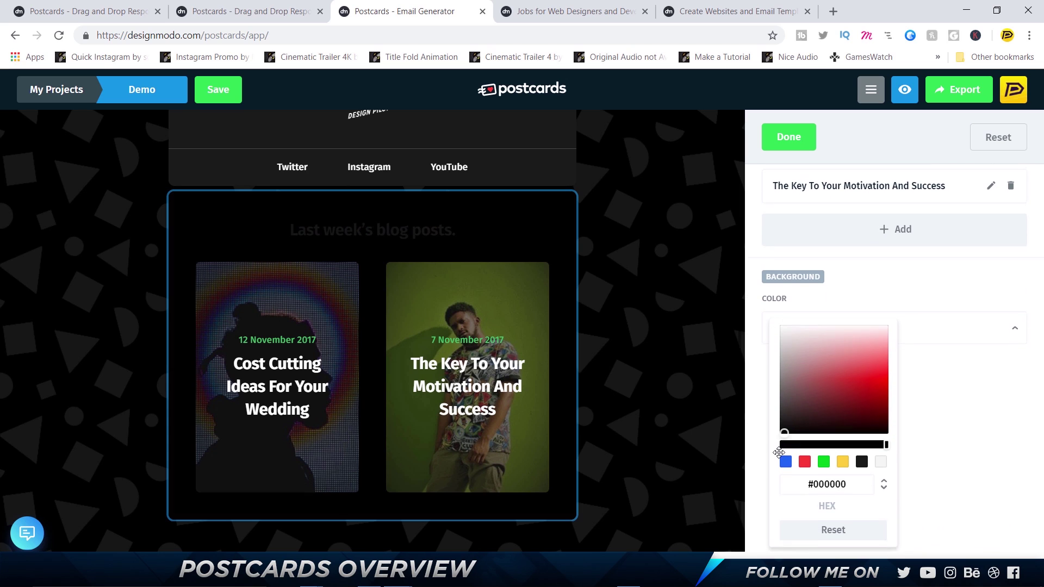
{"action": "left_click", "coordinate": [629, 316]}
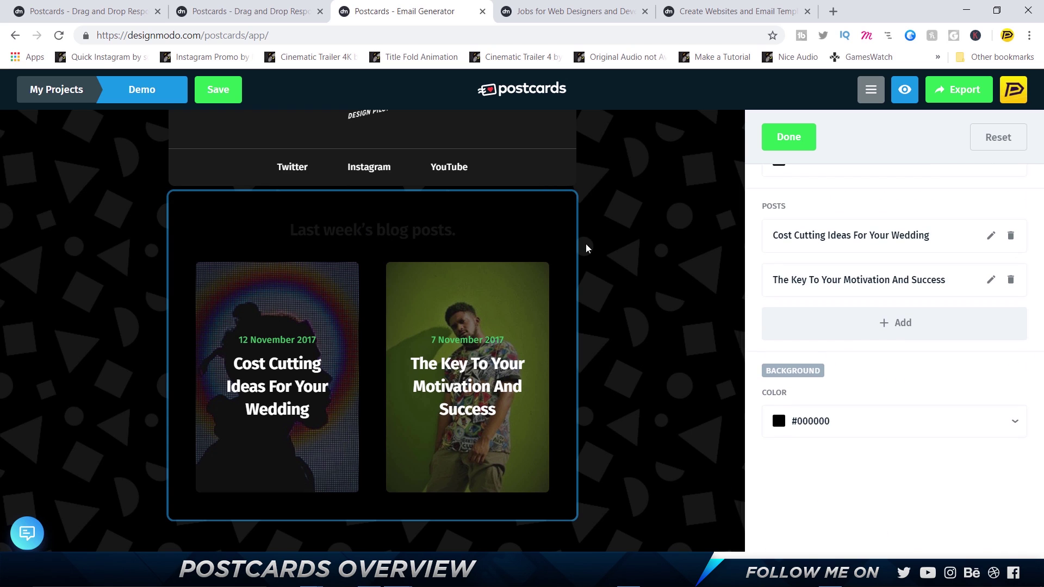
{"action": "left_click", "coordinate": [1014, 426]}
{"action": "scroll", "coordinate": [895, 483], "scroll_direction": "down", "scroll_amount": 2}
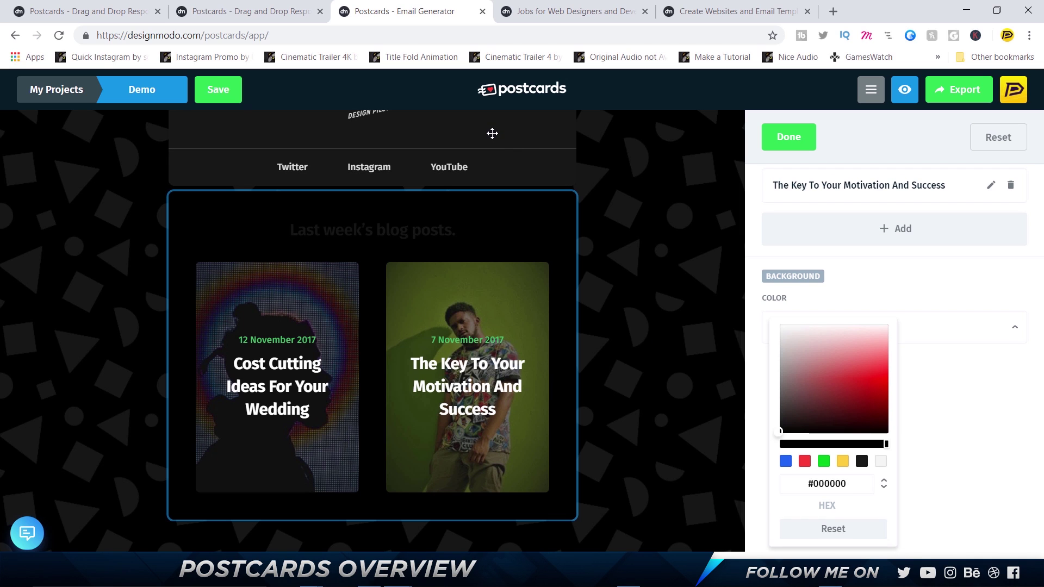
{"action": "left_click", "coordinate": [635, 244]}
{"action": "scroll", "coordinate": [543, 250], "scroll_direction": "up", "scroll_amount": 2}
Set the Menu 4 header background to #000000, then reopen the blog-posts block settings
{"action": "mouse_move", "coordinate": [454, 221]}
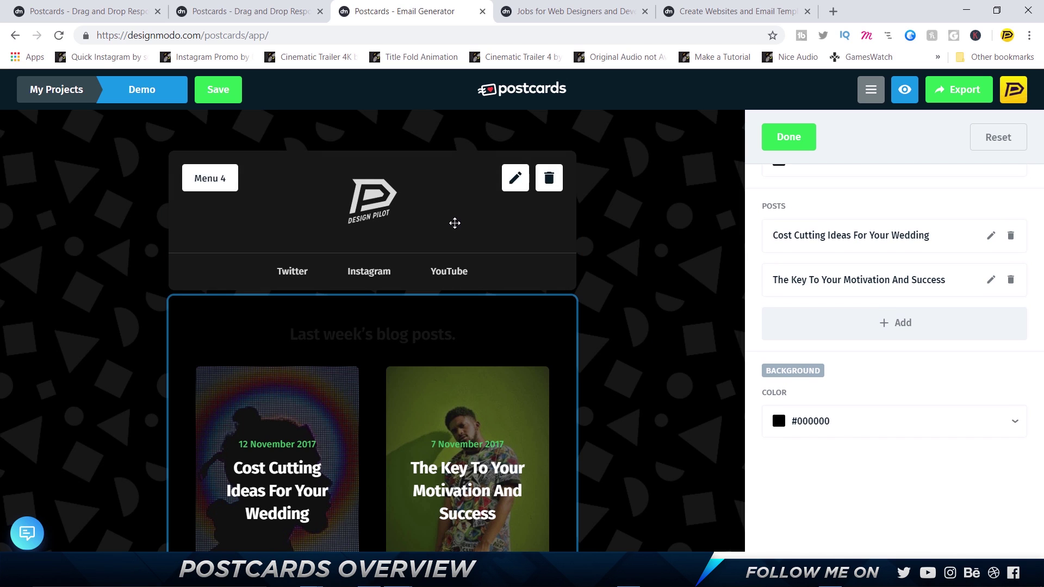
{"action": "left_click", "coordinate": [515, 179]}
{"action": "left_click", "coordinate": [849, 528]}
{"action": "scroll", "coordinate": [849, 526], "scroll_direction": "down", "scroll_amount": 4}
{"action": "left_click_drag", "start_coordinate": [811, 413], "coordinate": [719, 511]}
{"action": "left_click", "coordinate": [718, 511]}
{"action": "mouse_move", "coordinate": [454, 331]}
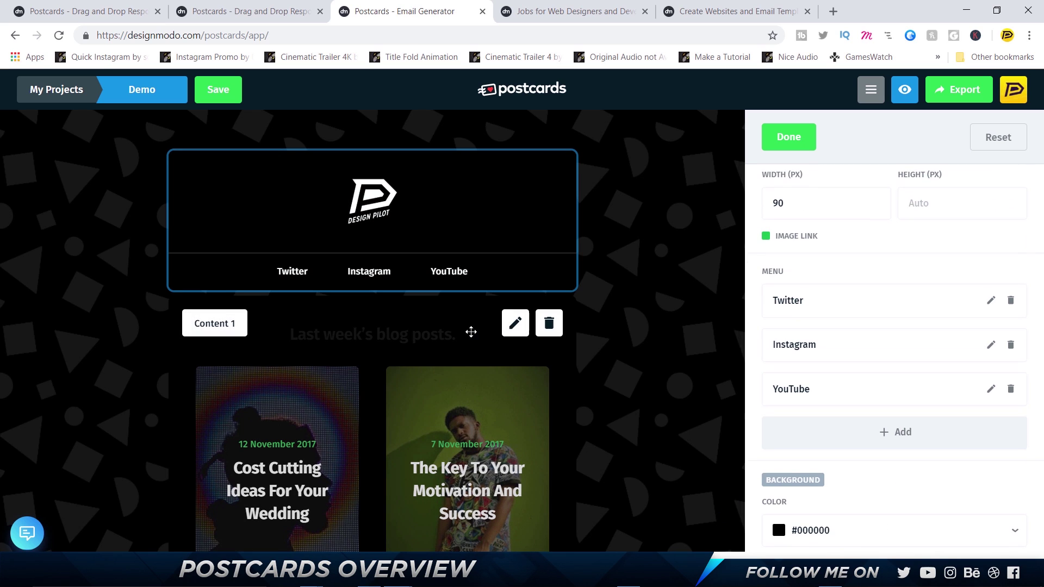
{"action": "left_click", "coordinate": [516, 323]}
Make the blog-posts heading text white
{"action": "scroll", "coordinate": [868, 375], "scroll_direction": "up", "scroll_amount": 2}
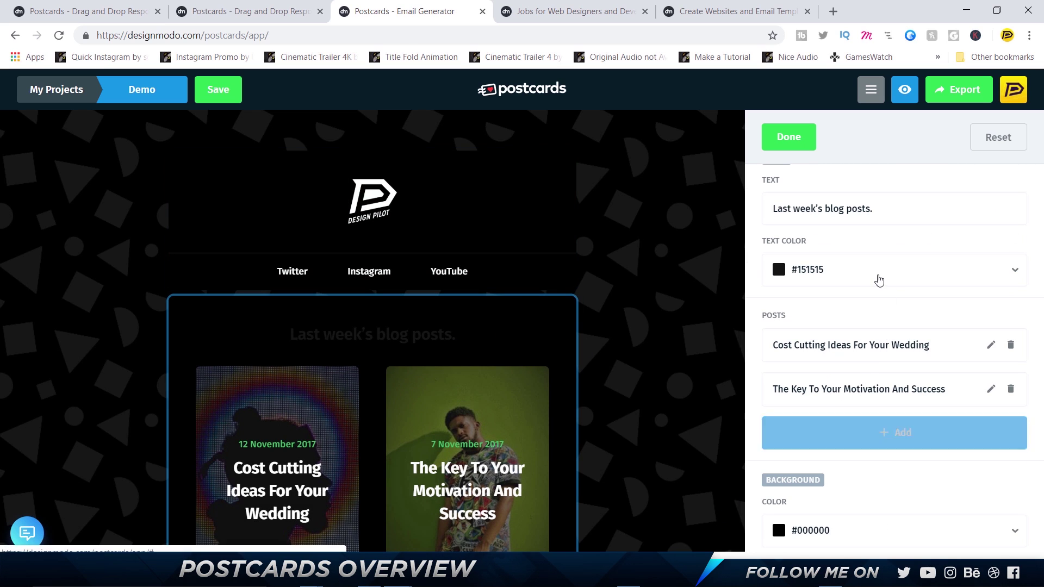
{"action": "left_click", "coordinate": [1007, 271]}
{"action": "left_click", "coordinate": [777, 265]}
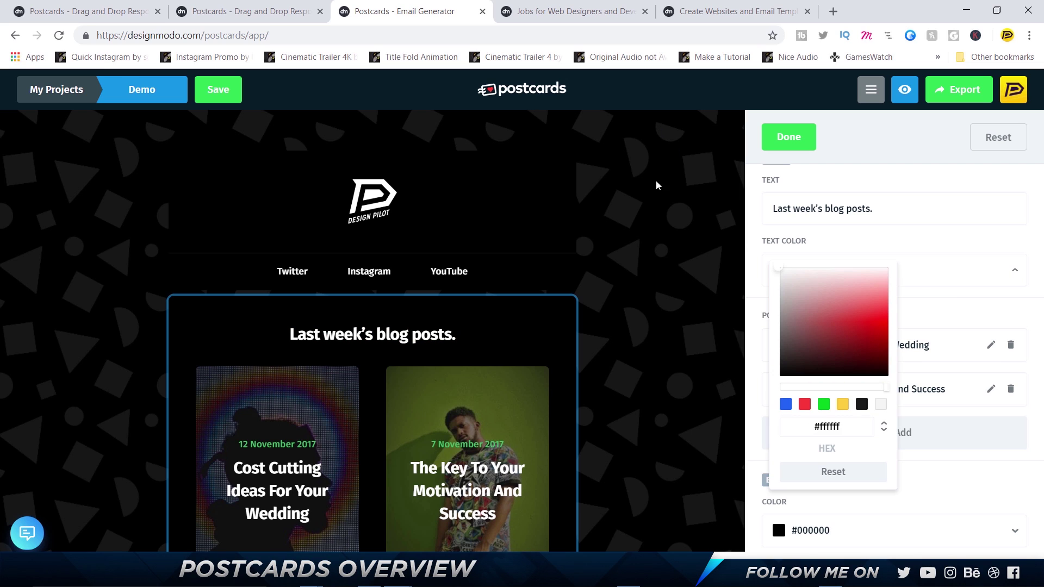
{"action": "left_click", "coordinate": [651, 282]}
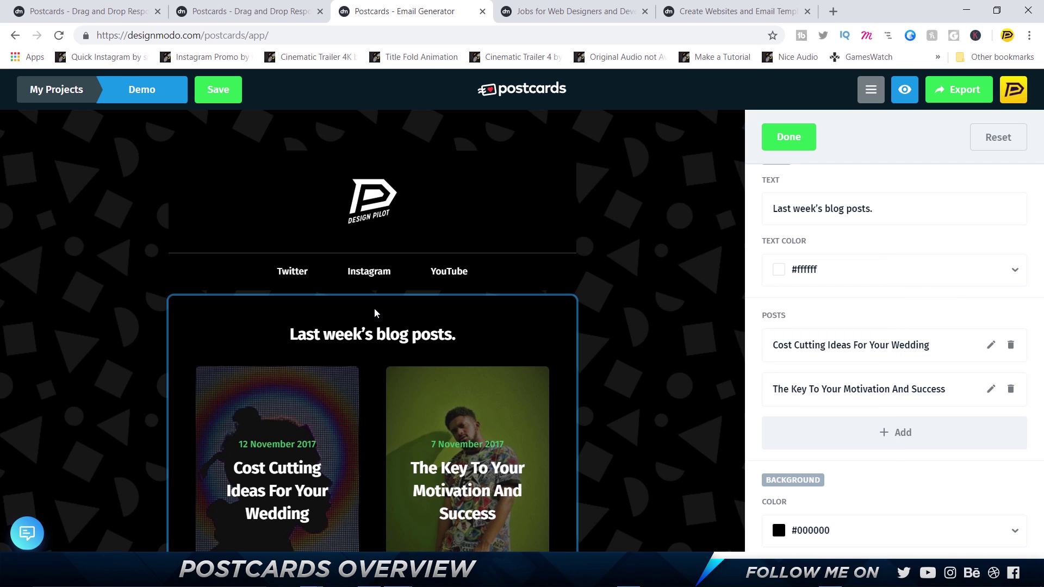
Replace the heading 'Last week's blog posts' with 'Featured Portfolios'
{"action": "left_click", "coordinate": [821, 209]}
{"action": "key", "text": "ctrl+a"}
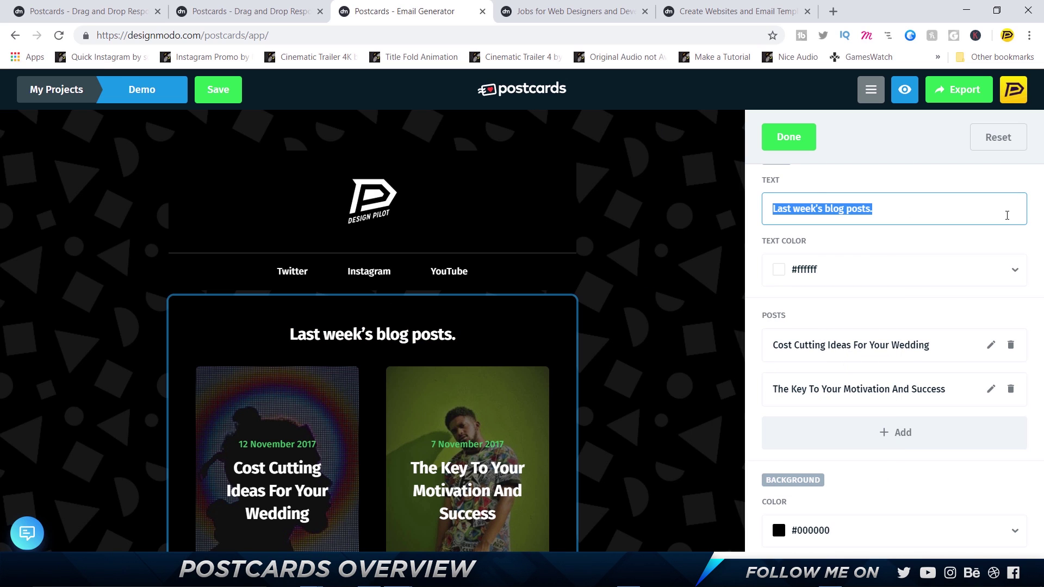
{"action": "type", "text": "Featured port"}
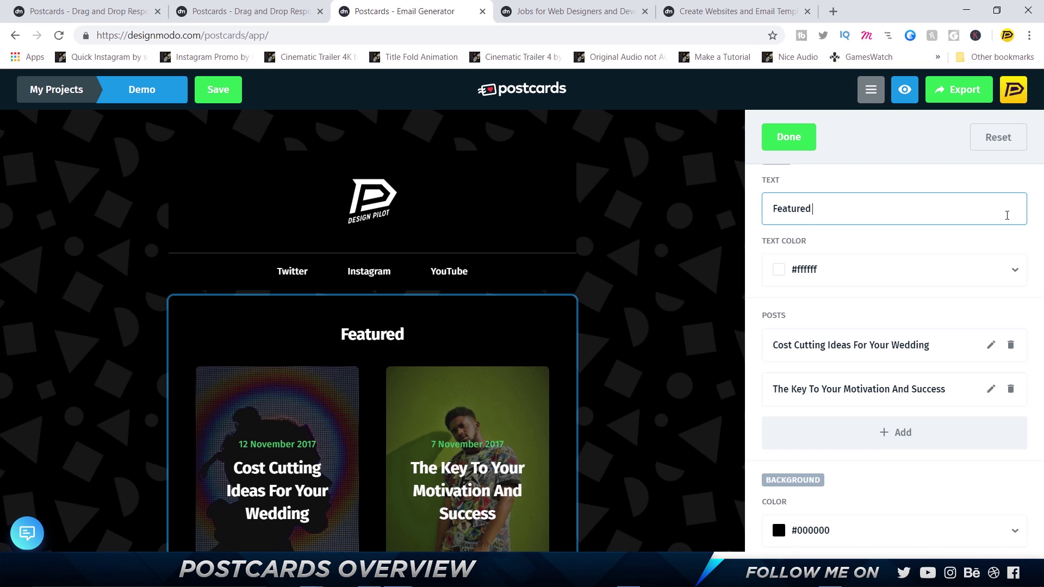
{"action": "key", "text": "BackSpace"}
{"action": "key", "text": "BackSpace"}
{"action": "key", "text": "BackSpace"}
{"action": "key", "text": "BackSpace"}
{"action": "type", "text": "Portfoi"}
{"action": "key", "text": "BackSpace"}
{"action": "type", "text": "lios"}
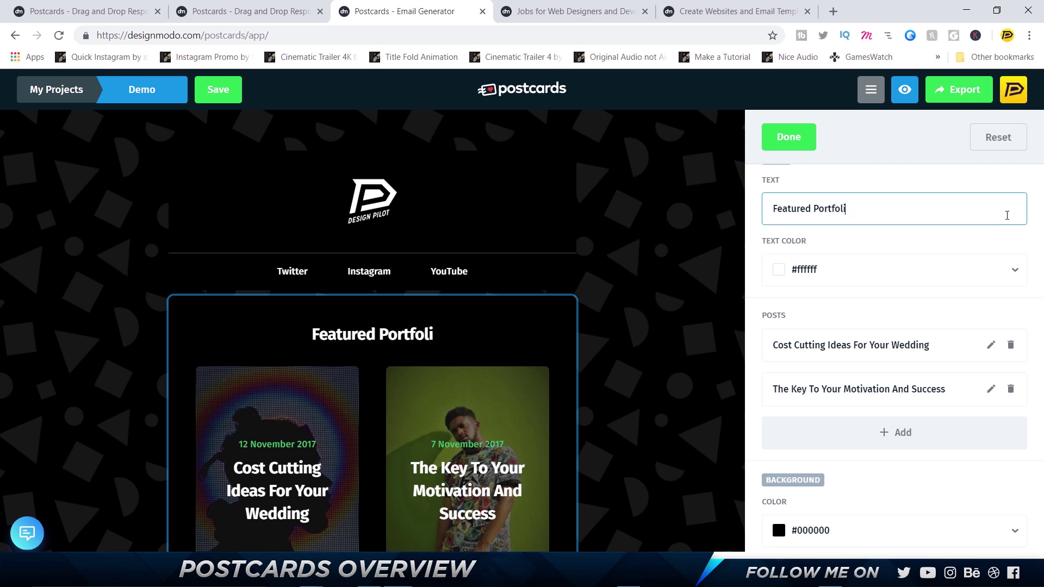
{"action": "left_click", "coordinate": [709, 285]}
{"action": "scroll", "coordinate": [710, 287], "scroll_direction": "down", "scroll_amount": 2}
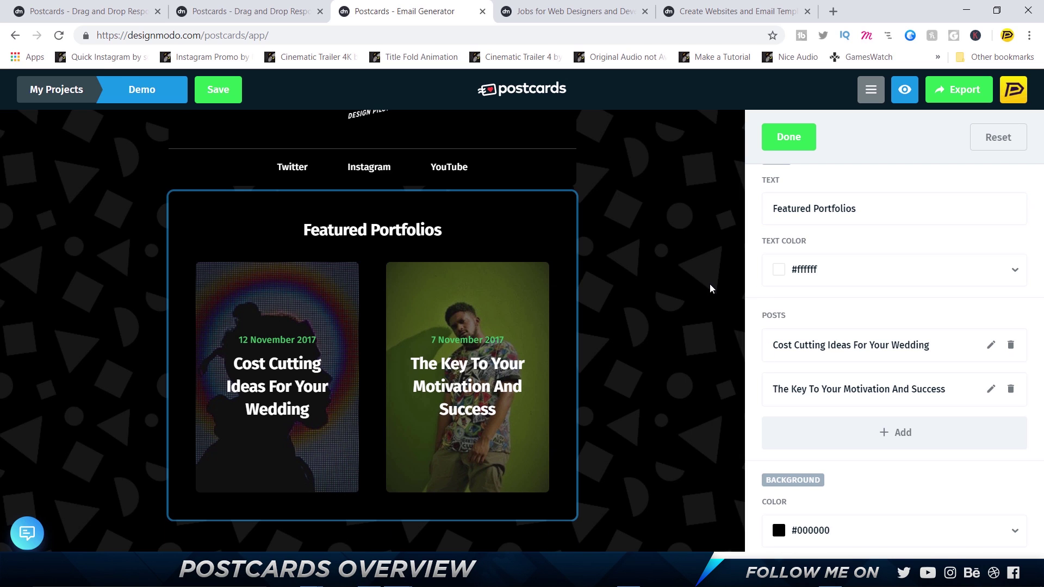
Load bestfolios.com in a new browser tab, then return to the Postcards editor tab
{"action": "left_click", "coordinate": [833, 11]}
{"action": "type", "text": "best"}
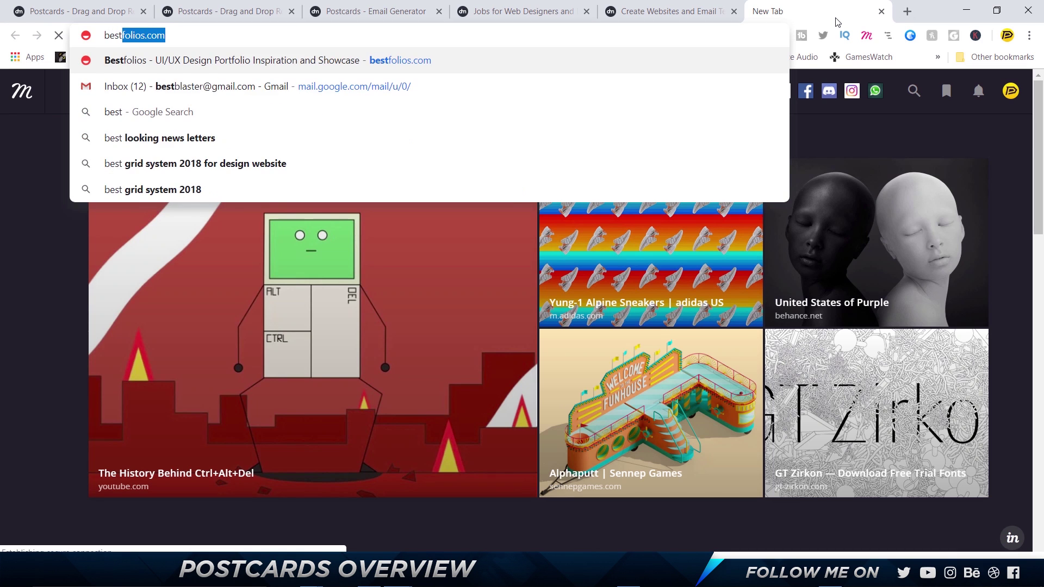
{"action": "key", "text": "Return"}
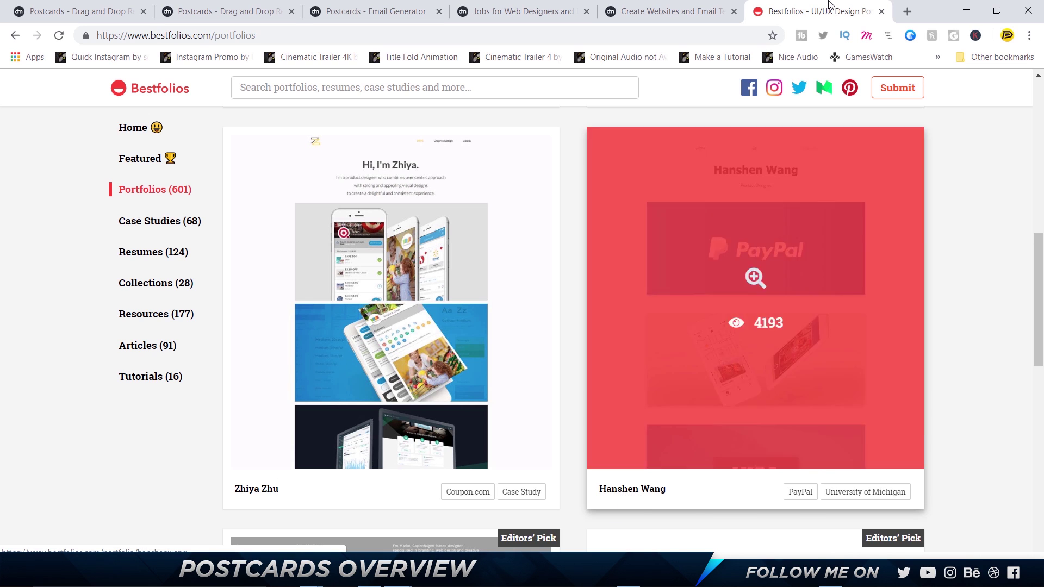
{"action": "key", "text": "ctrl+3"}
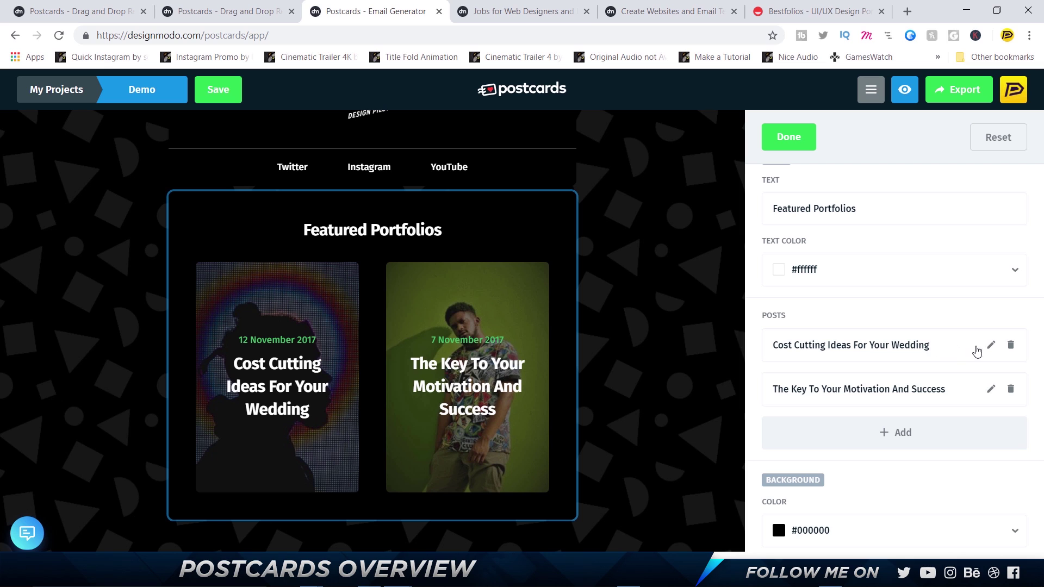
Replace the first card's wedding article title with the first featured designer's name
{"action": "left_click", "coordinate": [990, 345]}
{"action": "scroll", "coordinate": [889, 353], "scroll_direction": "down", "scroll_amount": 5}
{"action": "left_click_drag", "start_coordinate": [941, 360], "coordinate": [773, 351]}
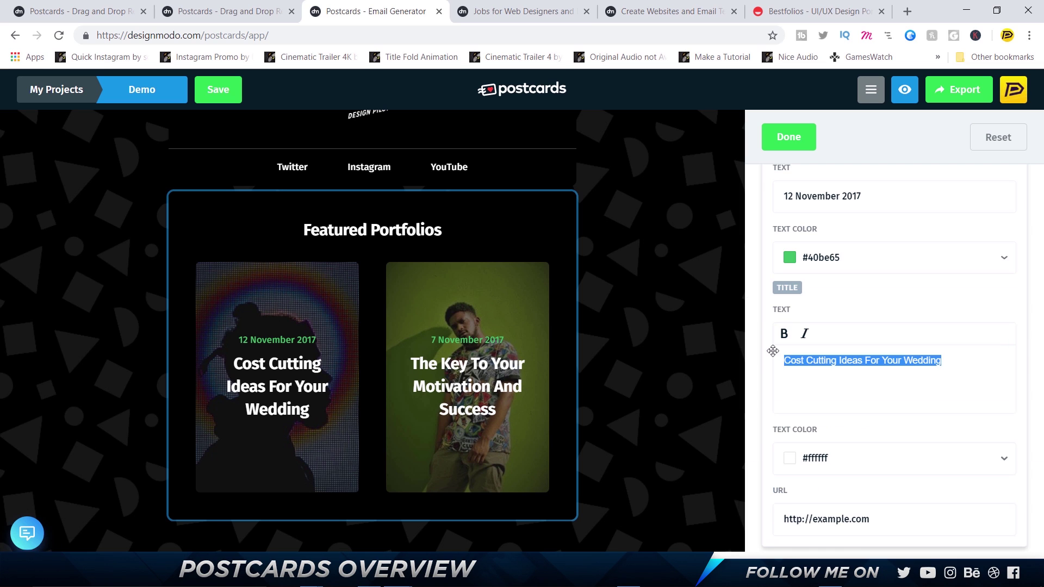
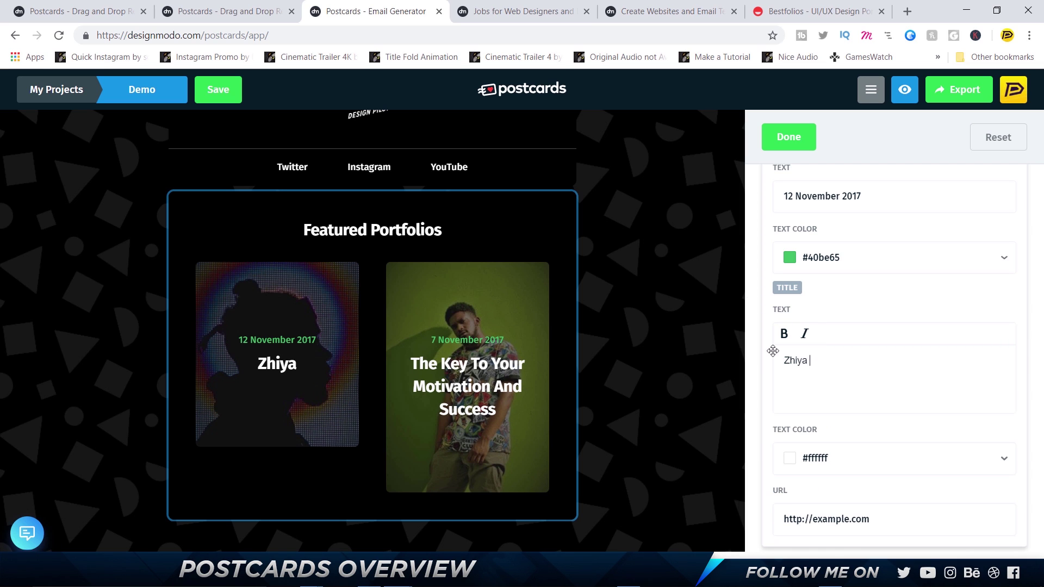
Copy the first portfolio's link address from Bestfolios and return to the email editor
{"action": "left_click", "coordinate": [826, 9]}
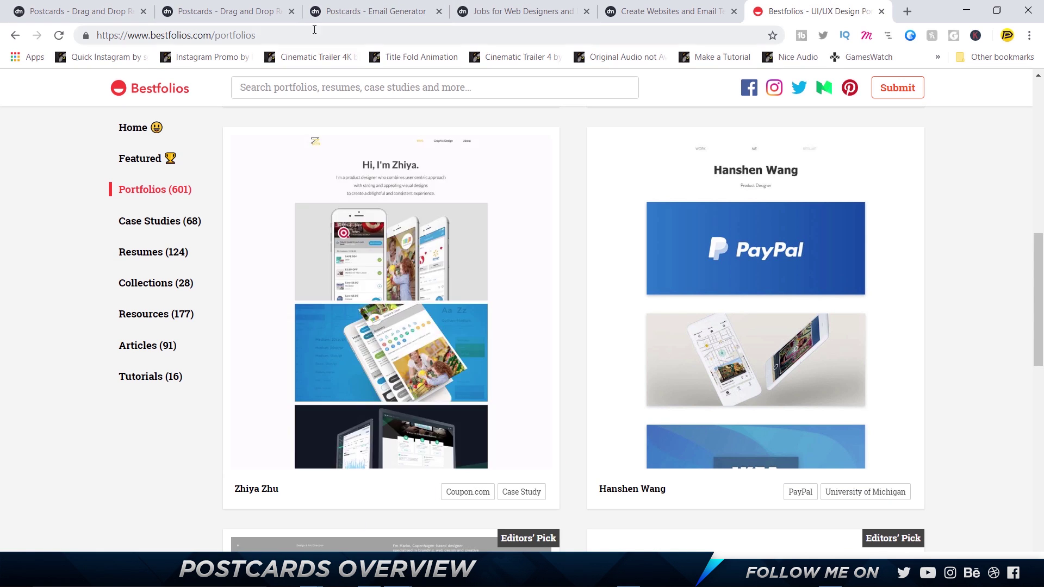
{"action": "right_click", "coordinate": [393, 199]}
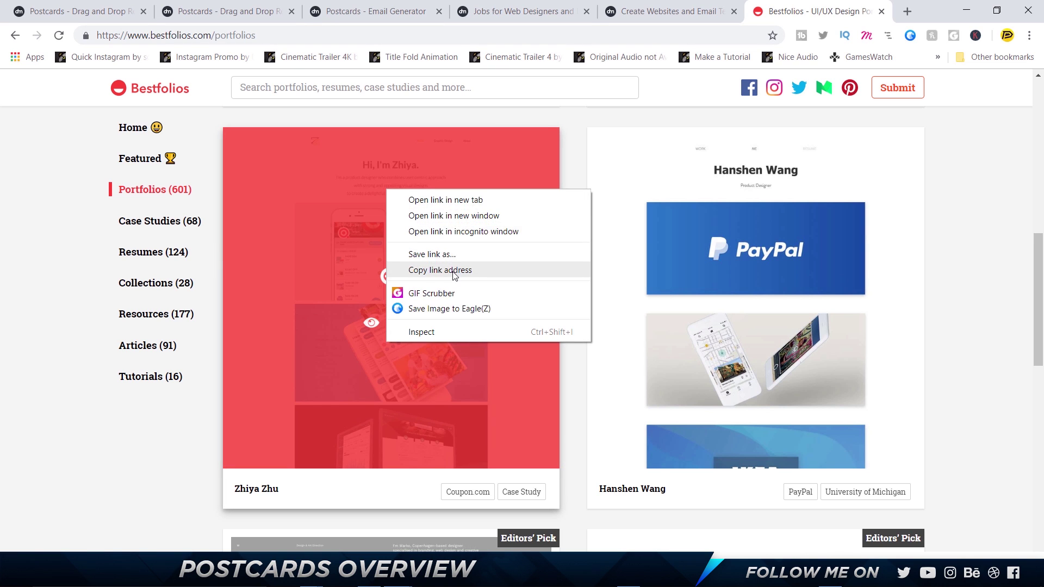
{"action": "left_click", "coordinate": [530, 266]}
{"action": "left_click", "coordinate": [91, 4]}
{"action": "left_click", "coordinate": [357, 7]}
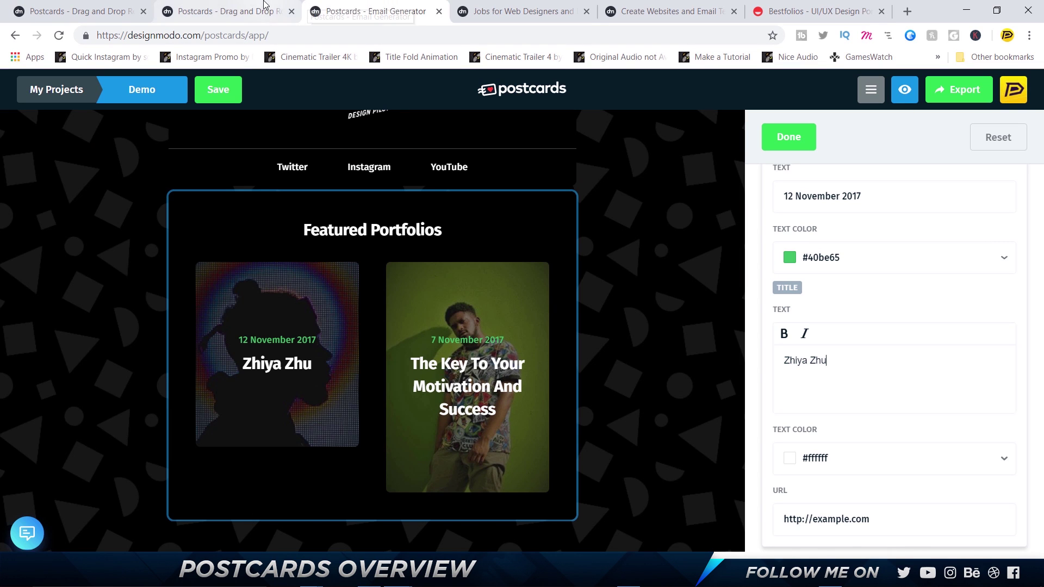
{"action": "left_click", "coordinate": [859, 395]}
{"action": "left_click", "coordinate": [839, 11]}
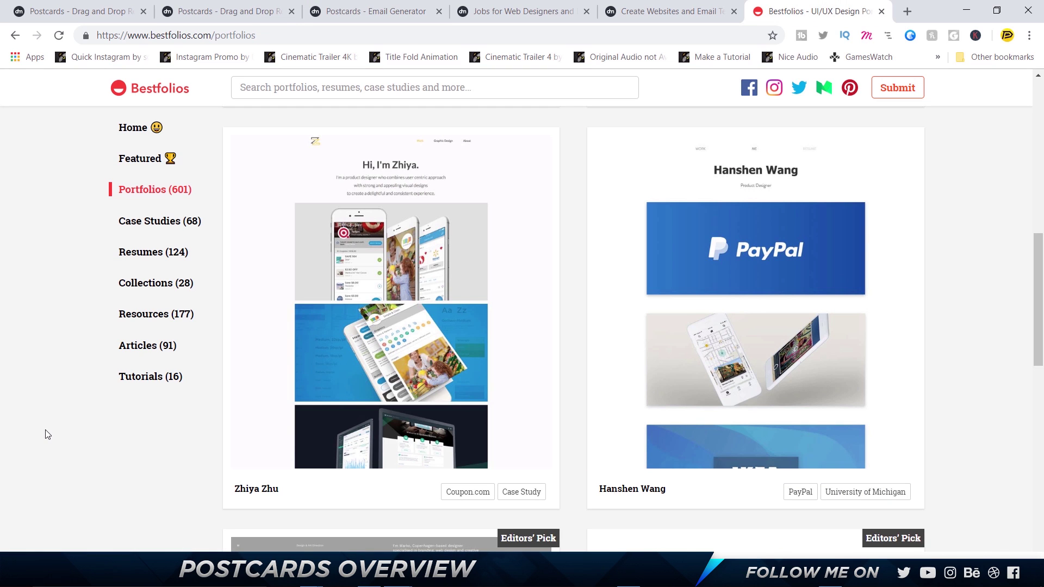
{"action": "left_click", "coordinate": [33, 11]}
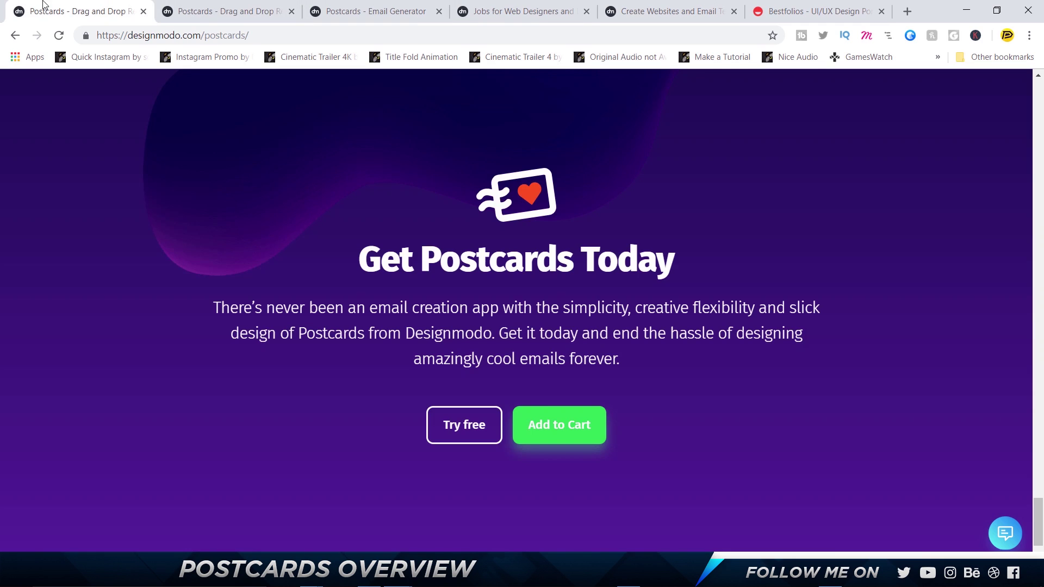
{"action": "left_click", "coordinate": [276, 6]}
{"action": "left_click", "coordinate": [375, 10]}
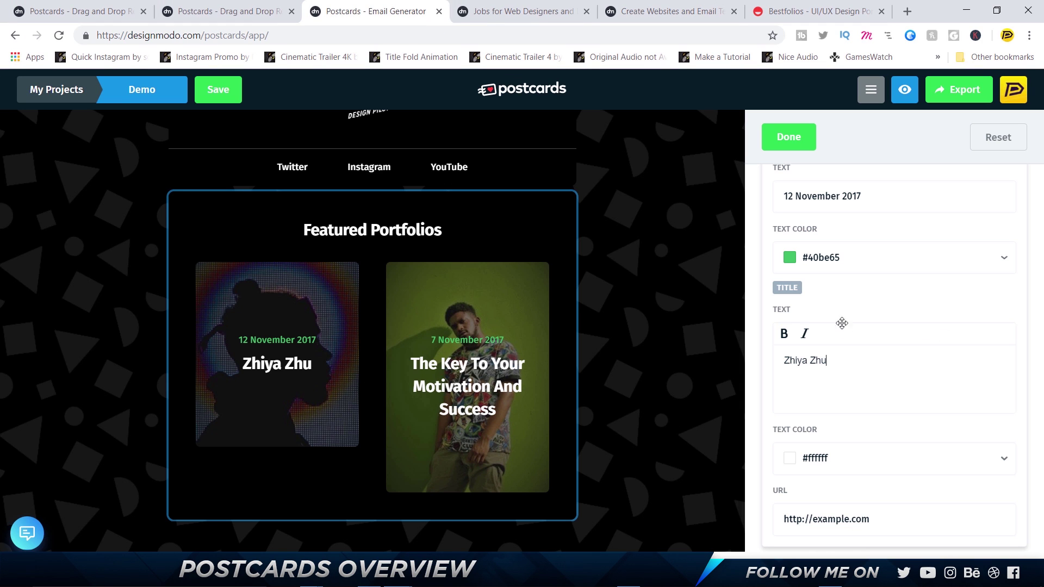
Give the first card the subtitle 'Product Designer' and link it to the copied portfolio URL
{"action": "triple_click", "coordinate": [873, 204]}
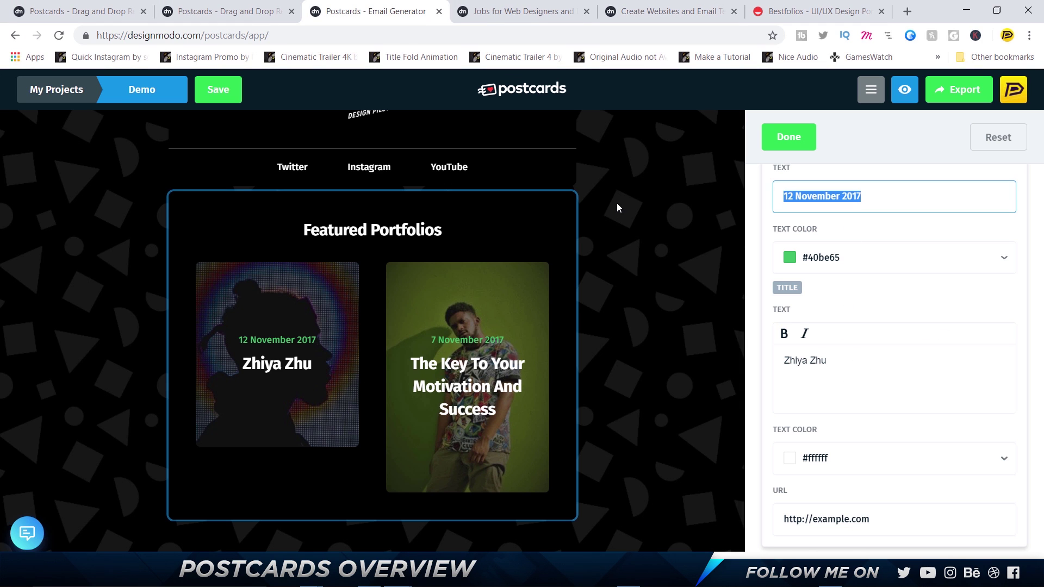
{"action": "type", "text": "Rp"}
{"action": "key", "text": "BackSpace"}
{"action": "key", "text": "BackSpace"}
{"action": "type", "text": "Prod"}
{"action": "key", "text": "BackSpace"}
{"action": "type", "text": "duct Designer"}
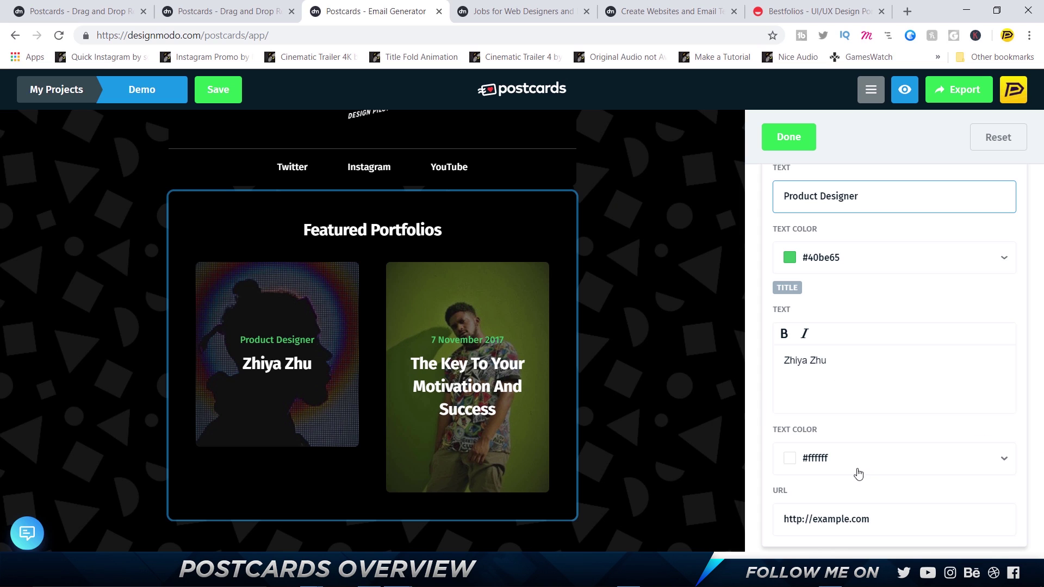
{"action": "triple_click", "coordinate": [865, 516]}
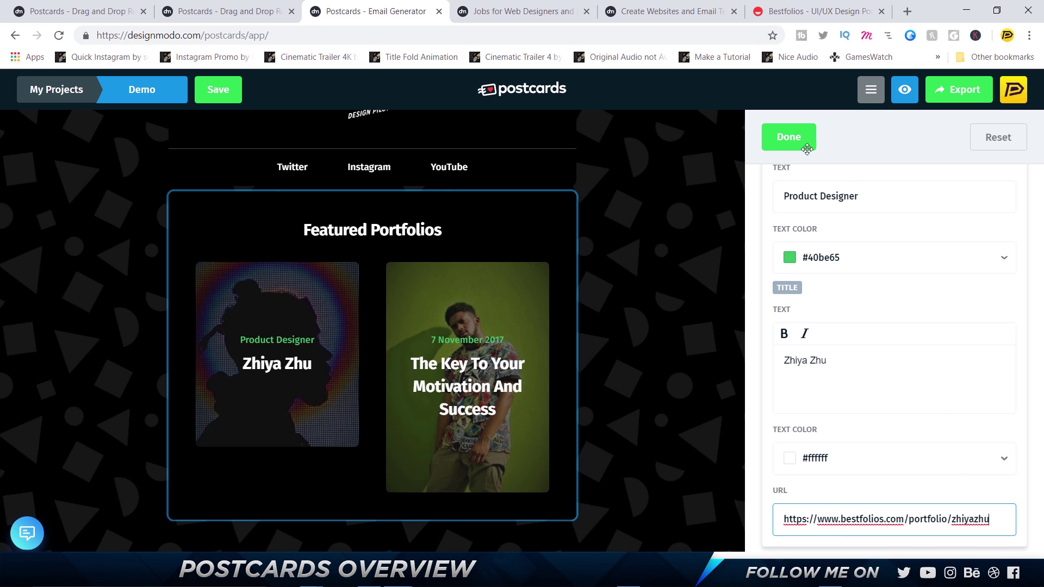
{"action": "left_click", "coordinate": [783, 140]}
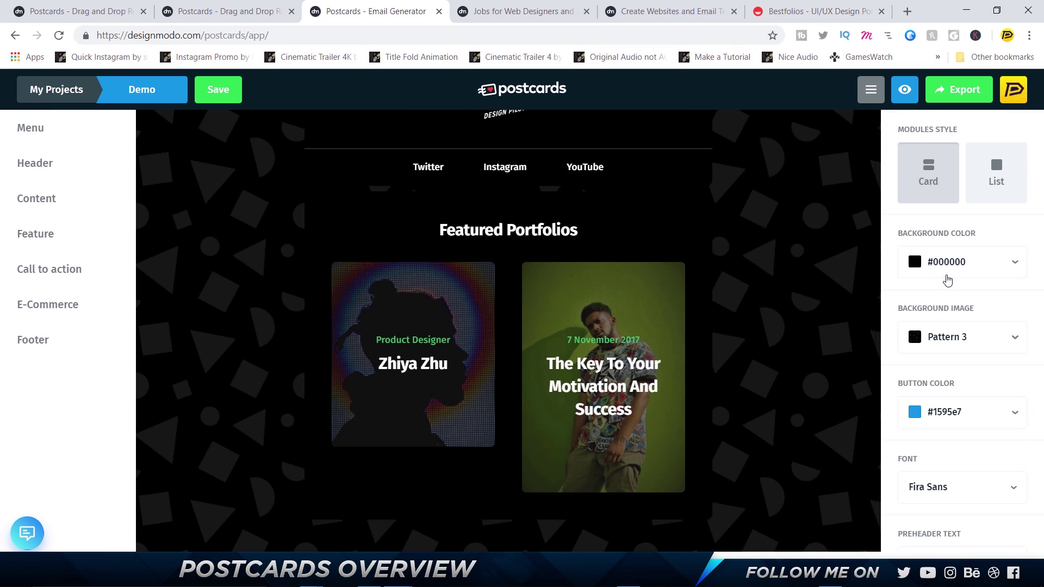
Title the second card with the second designer's name, deleting the stray typed characters
{"action": "left_click", "coordinate": [442, 352]}
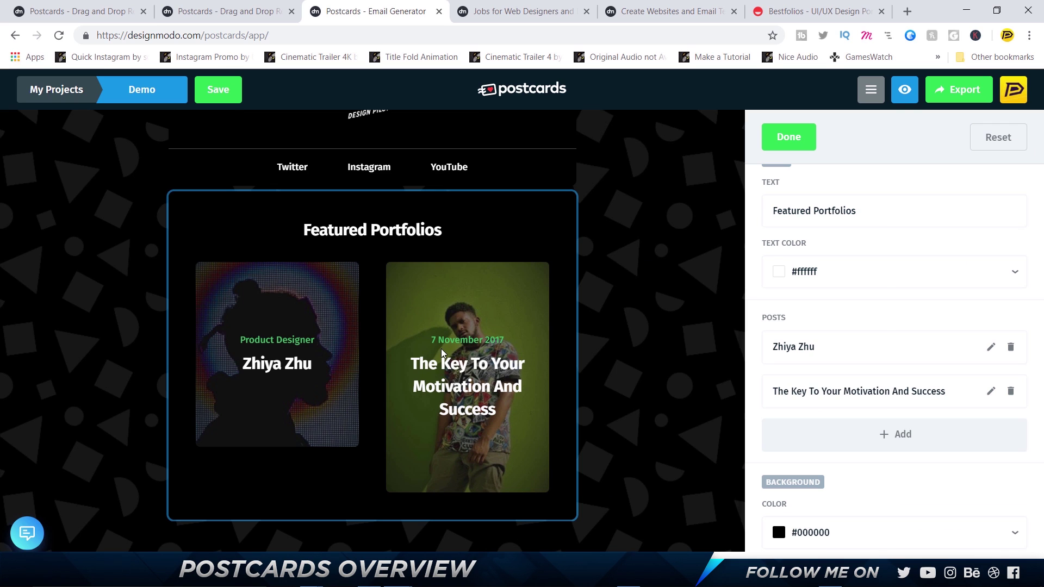
{"action": "left_click", "coordinate": [834, 6]}
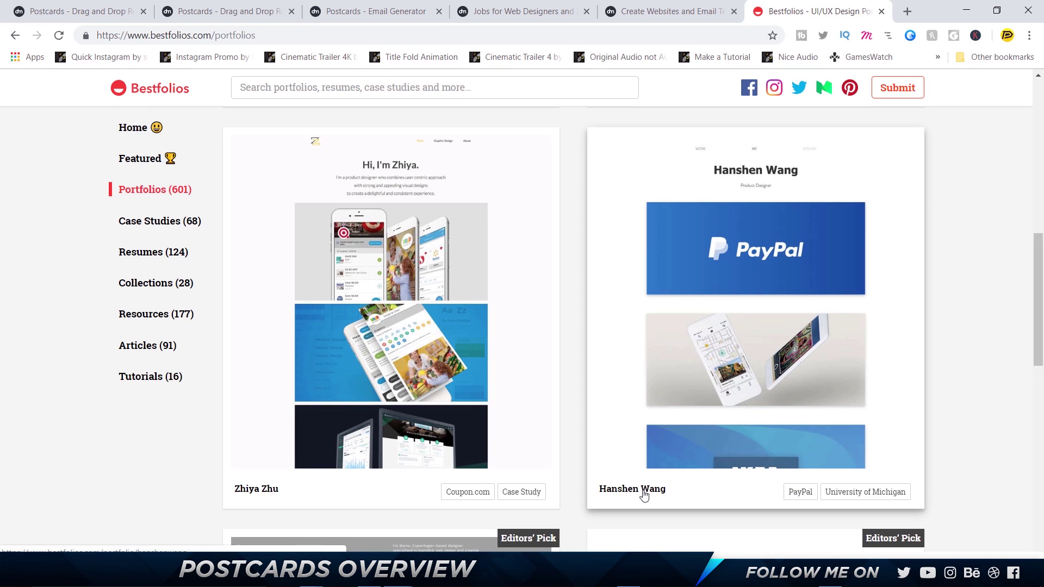
{"action": "key", "text": "ctrl+1"}
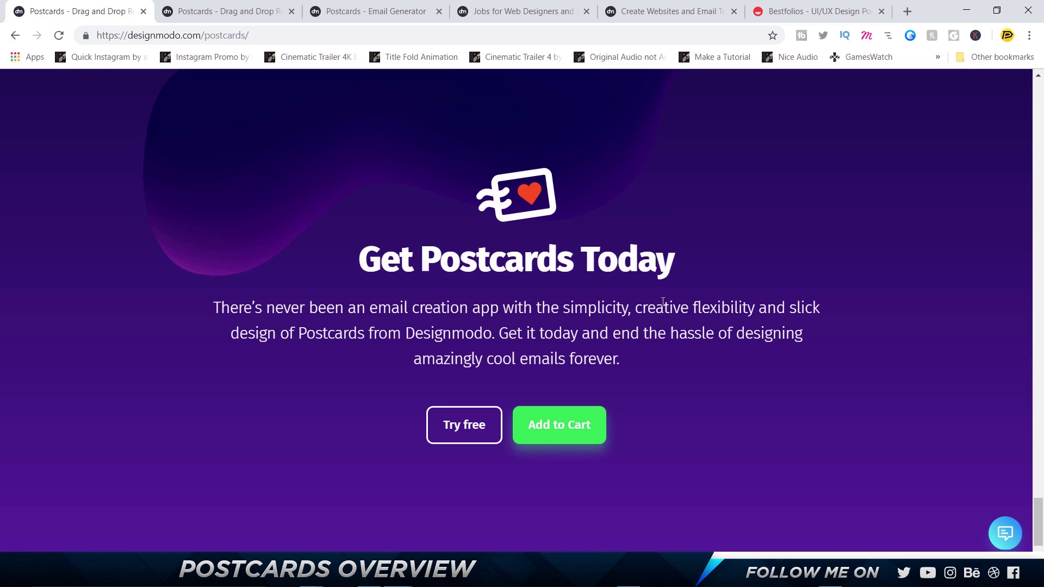
{"action": "left_click", "coordinate": [442, 5]}
{"action": "scroll", "coordinate": [862, 414], "scroll_direction": "down", "scroll_amount": 2}
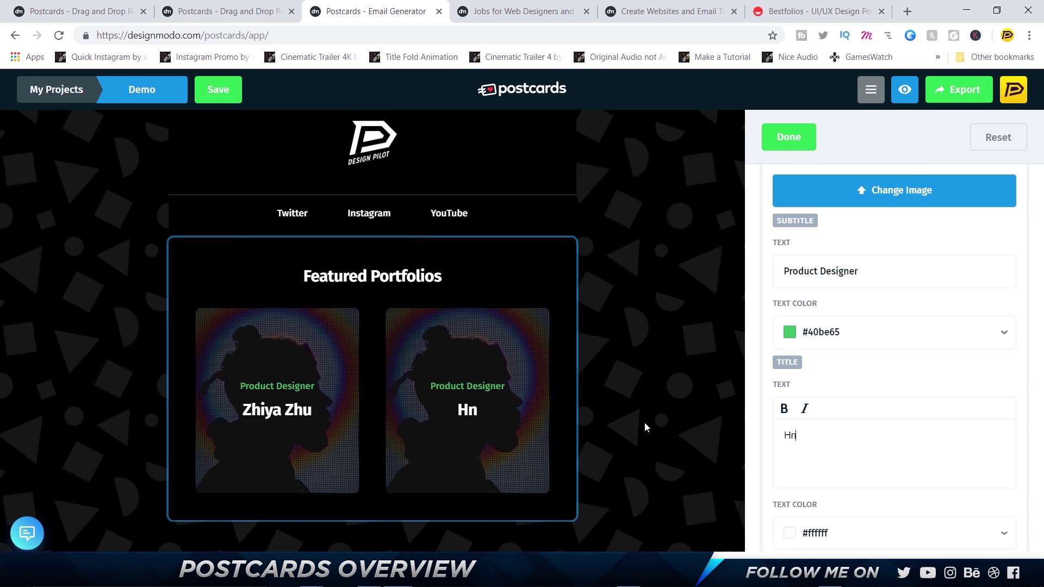
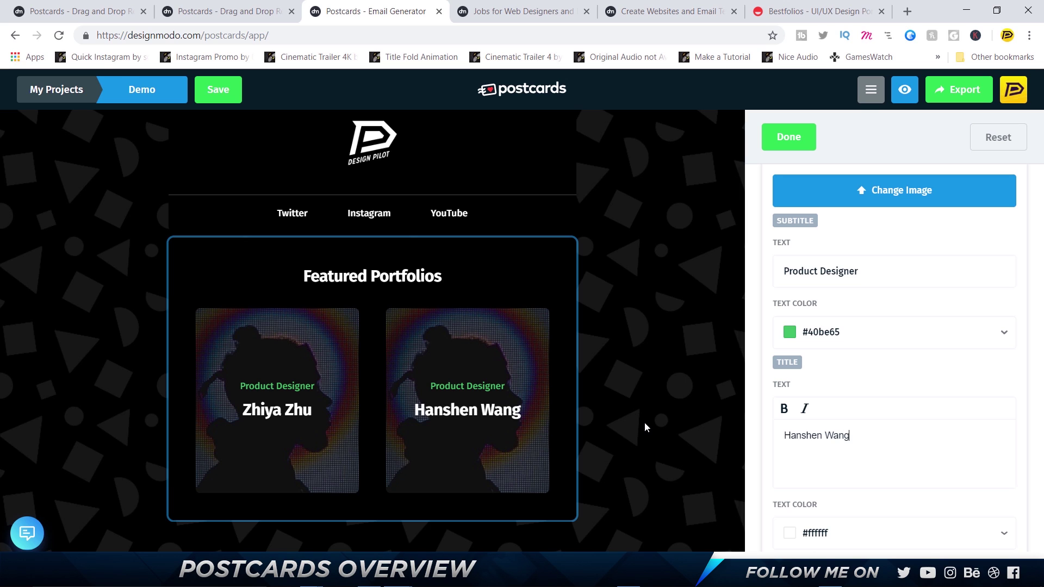
{"action": "type", "text": "asdasdasdasdasd"}
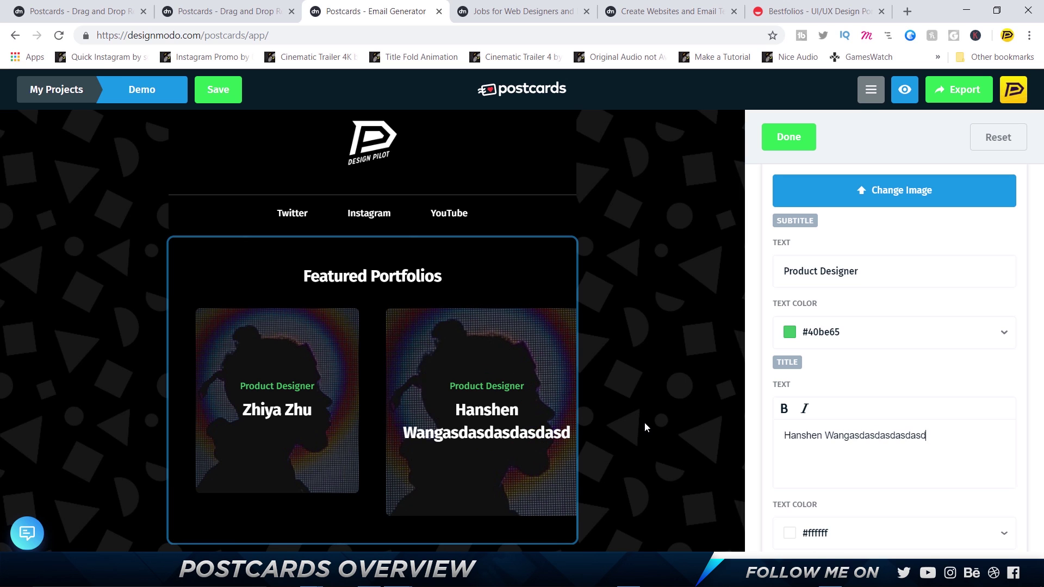
{"action": "type", "text": "asd"}
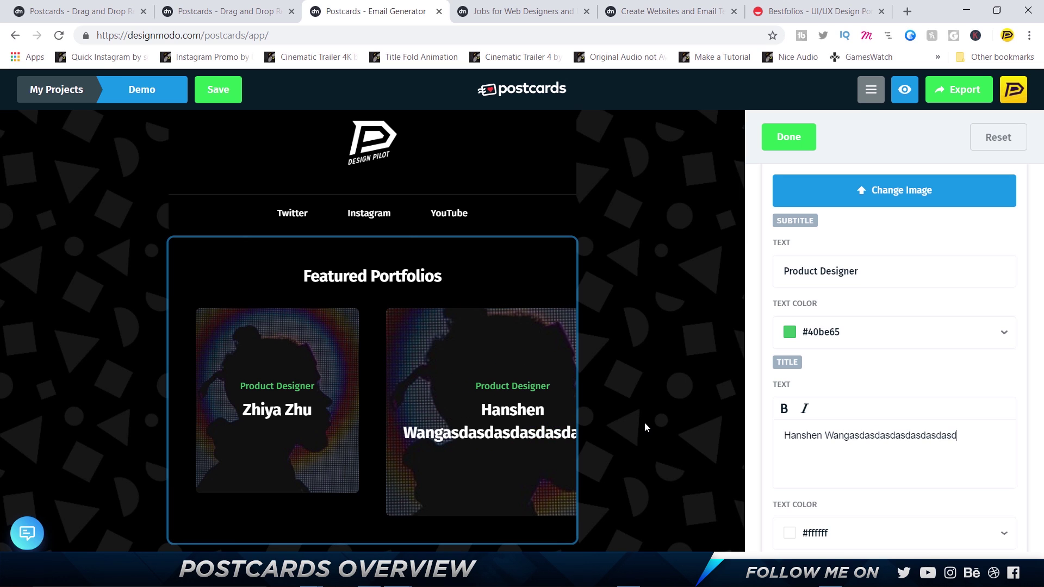
{"action": "key", "text": "ctrl+shift+Left"}
{"action": "key", "text": "ctrl+shift+Left"}
{"action": "key", "text": "ctrl+shift+Right"}
{"action": "key", "text": "ctrl+shift+Right"}
{"action": "key", "text": "ctrl+shift+Left"}
{"action": "key", "text": "BackSpace"}
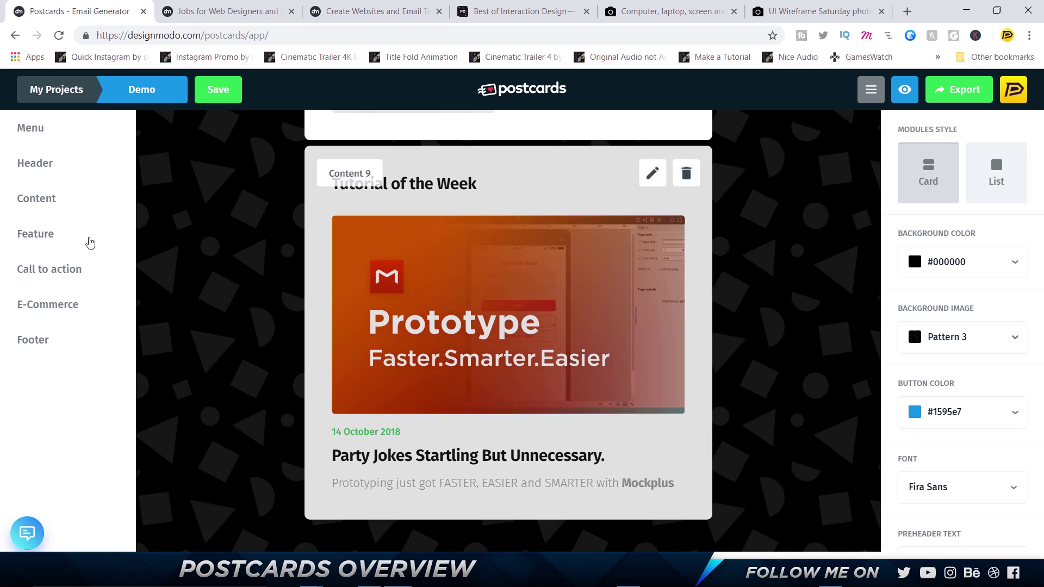
Browse the module categories and place Footer 6 below the Tutorial of the Week card
{"action": "left_click", "coordinate": [79, 234]}
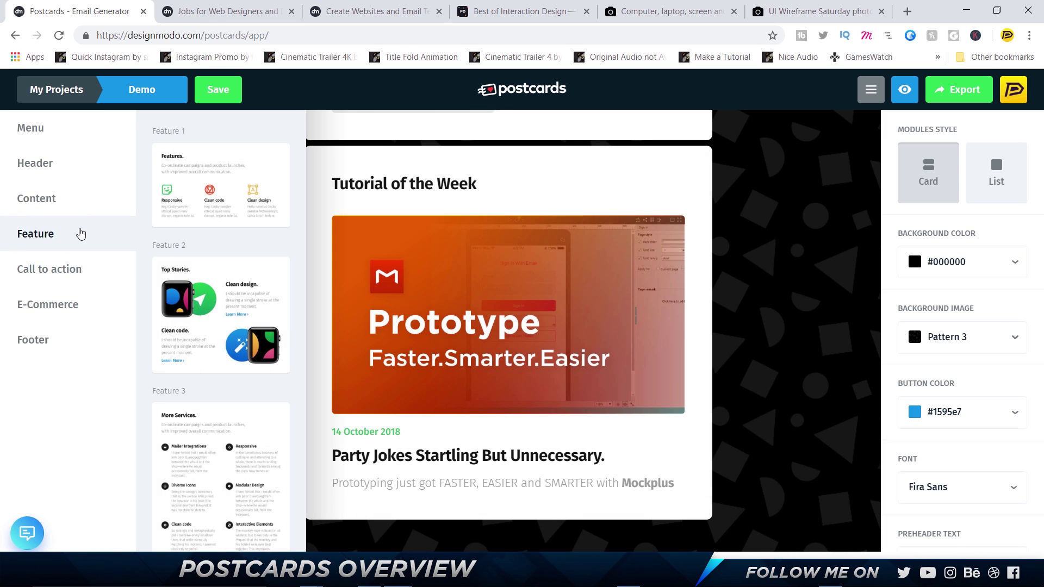
{"action": "left_click", "coordinate": [70, 275]}
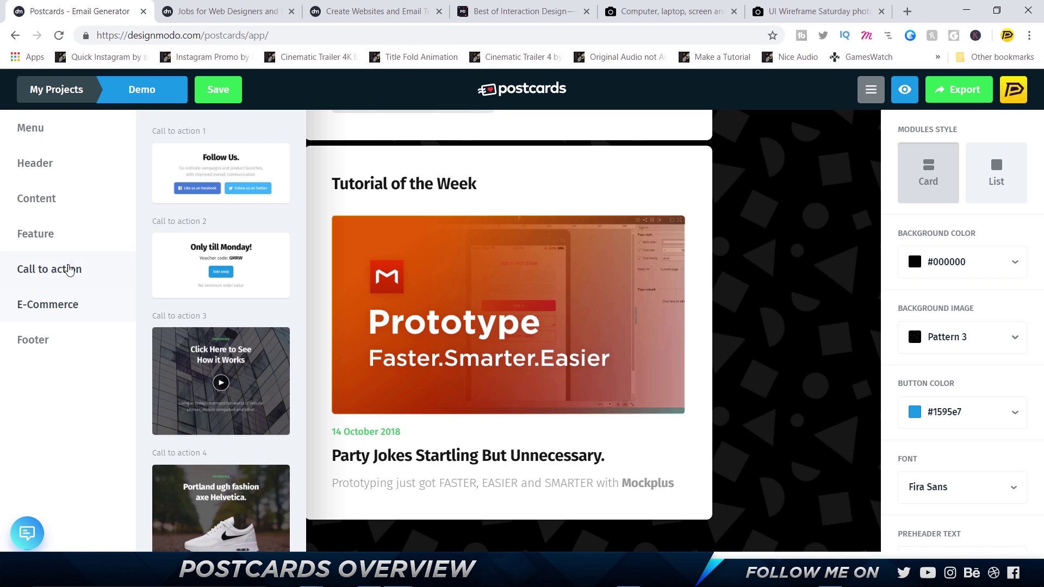
{"action": "left_click", "coordinate": [64, 343]}
{"action": "left_click", "coordinate": [83, 317]}
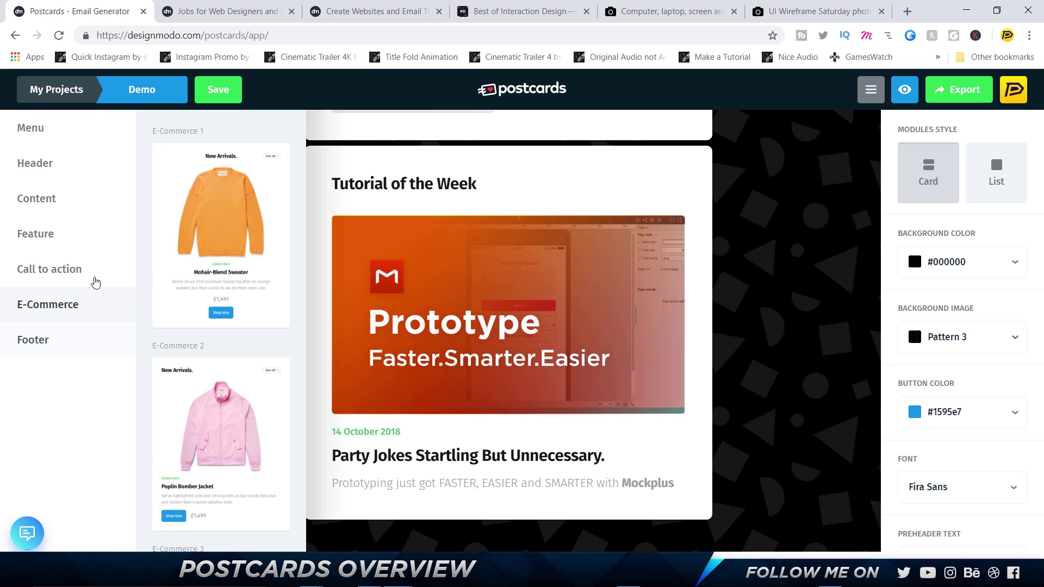
{"action": "left_click", "coordinate": [92, 279]}
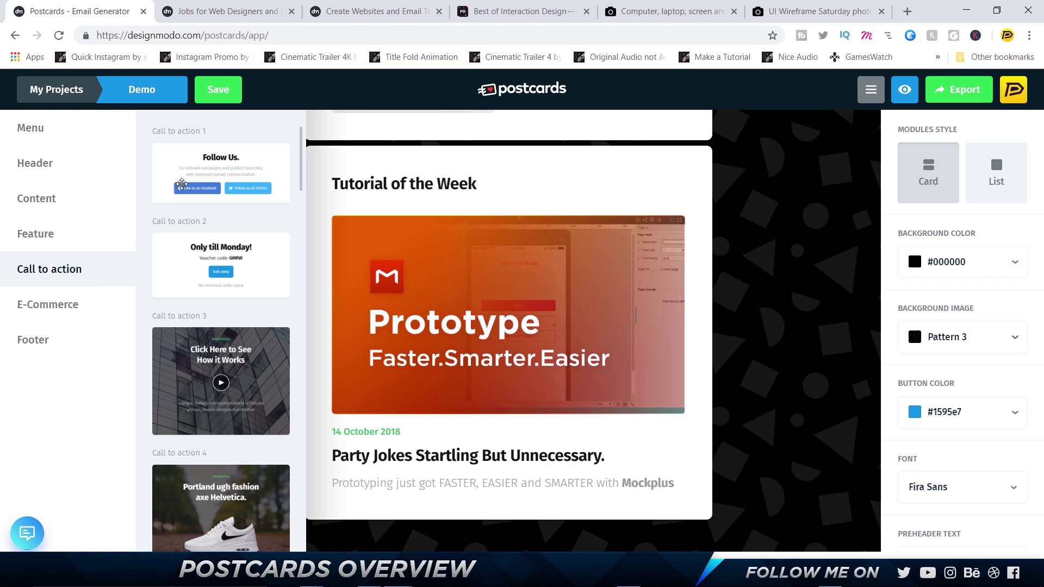
{"action": "scroll", "coordinate": [182, 185], "scroll_direction": "down", "scroll_amount": 9}
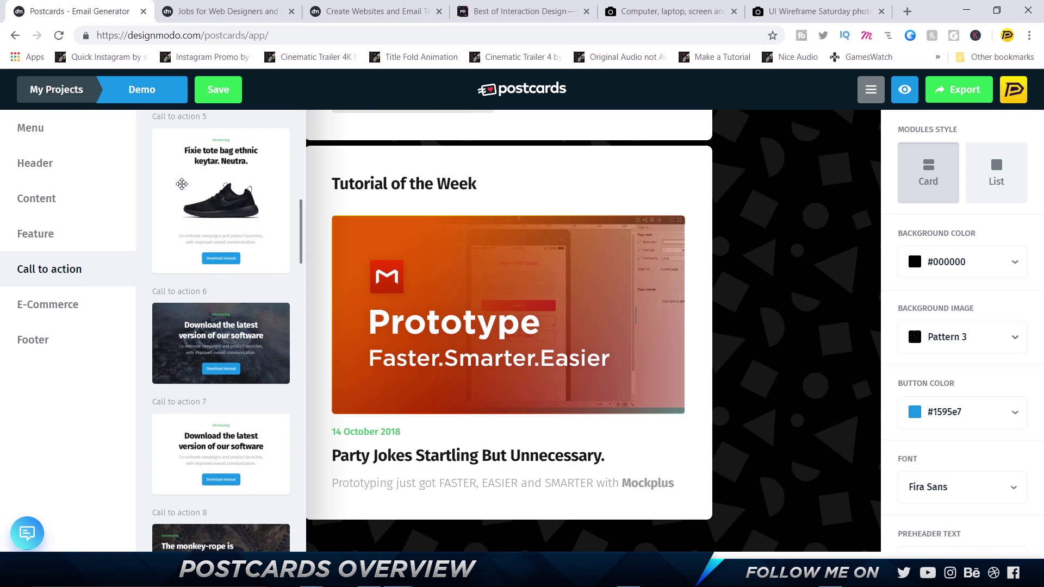
{"action": "scroll", "coordinate": [215, 298], "scroll_direction": "down", "scroll_amount": 12}
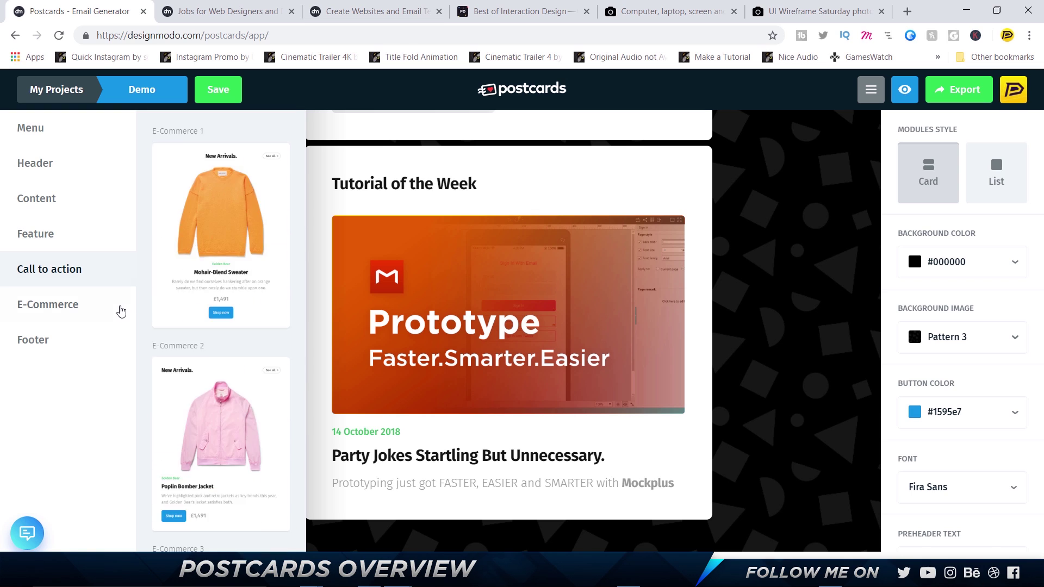
{"action": "mouse_move", "coordinate": [84, 328]}
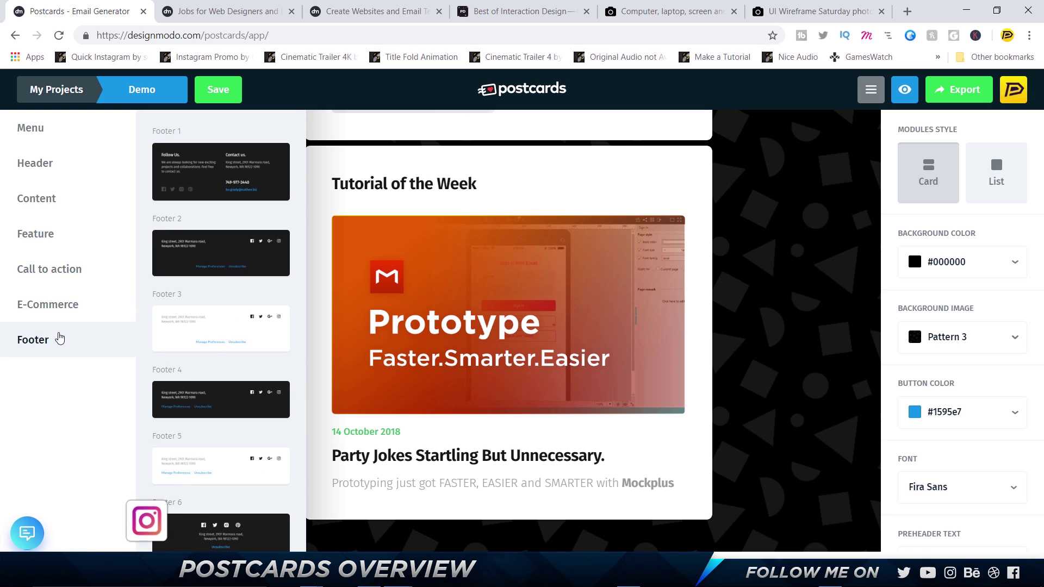
{"action": "scroll", "coordinate": [218, 341], "scroll_direction": "down", "scroll_amount": 3}
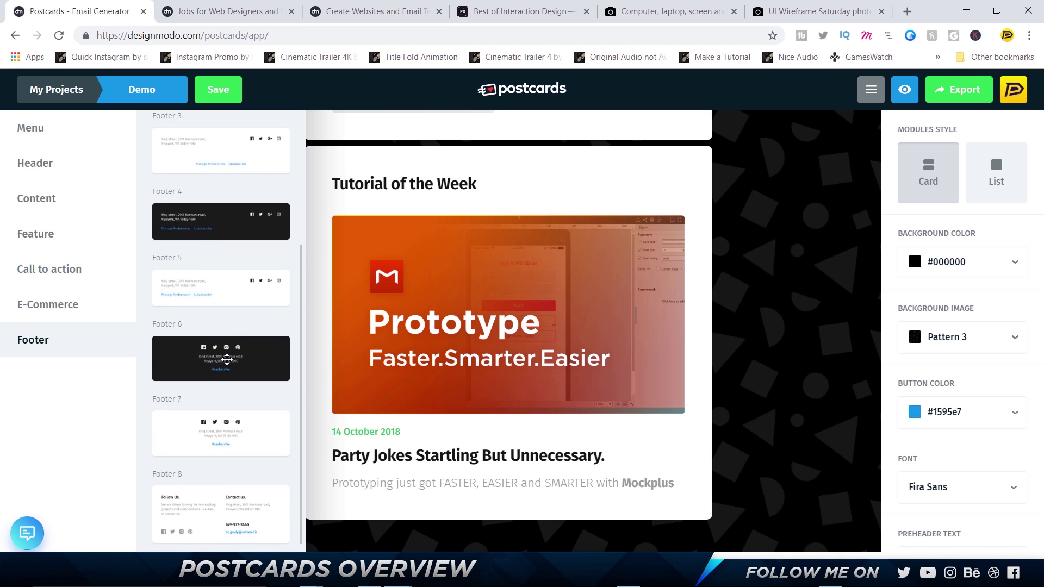
{"action": "left_click_drag", "start_coordinate": [230, 357], "coordinate": [270, 391]}
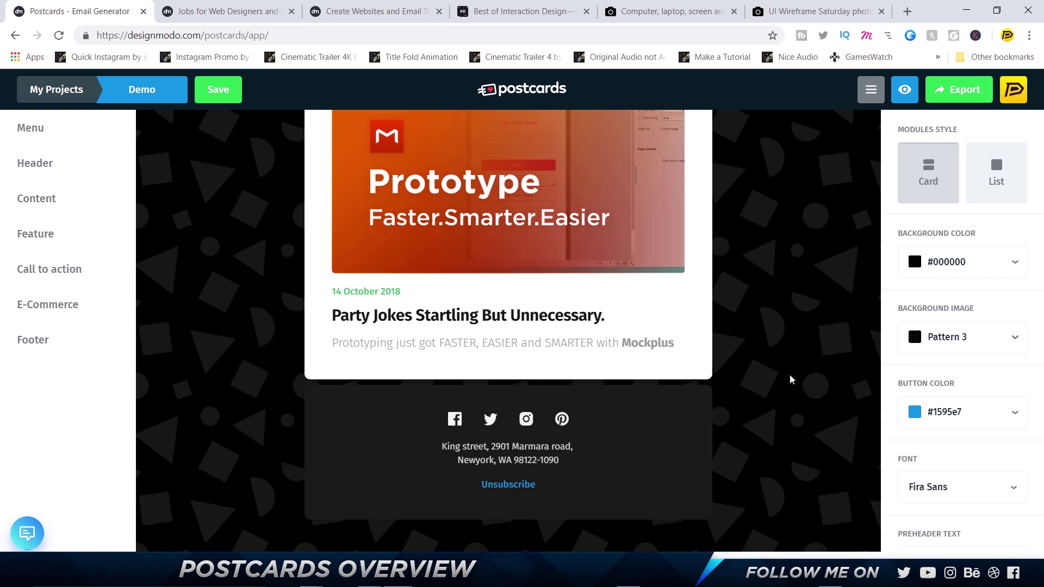
Delete the Pinterest link from Footer 6, keeping Facebook, Twitter and Instagram icons
{"action": "left_click", "coordinate": [651, 412]}
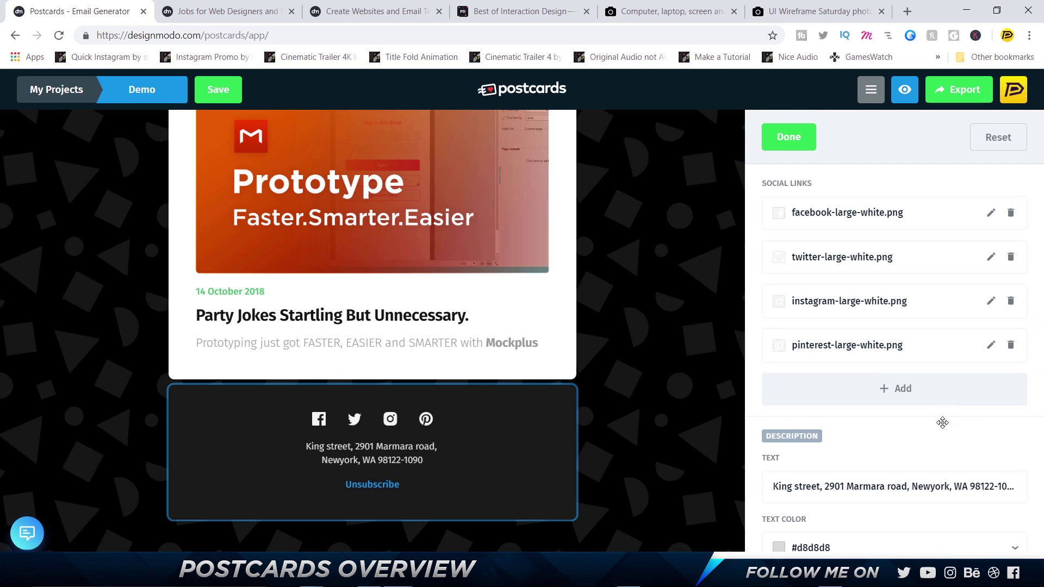
{"action": "left_click", "coordinate": [1010, 345]}
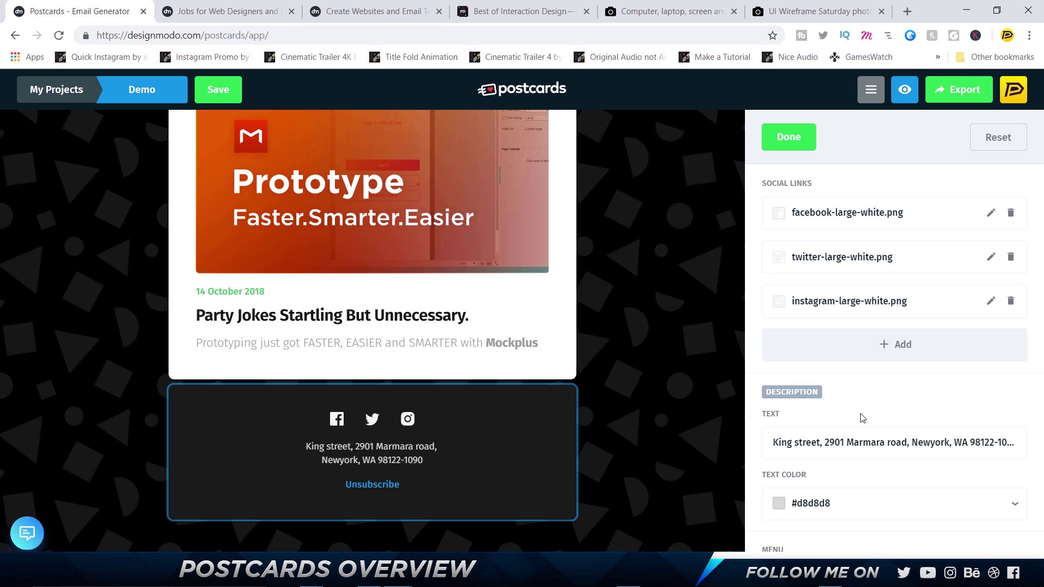
{"action": "left_click", "coordinate": [814, 449]}
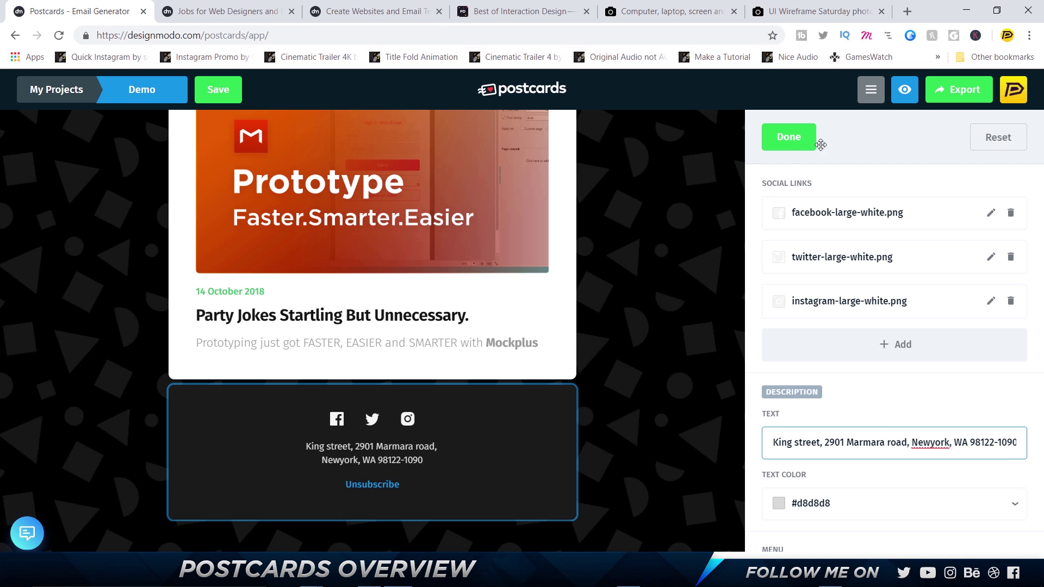
{"action": "left_click", "coordinate": [791, 141]}
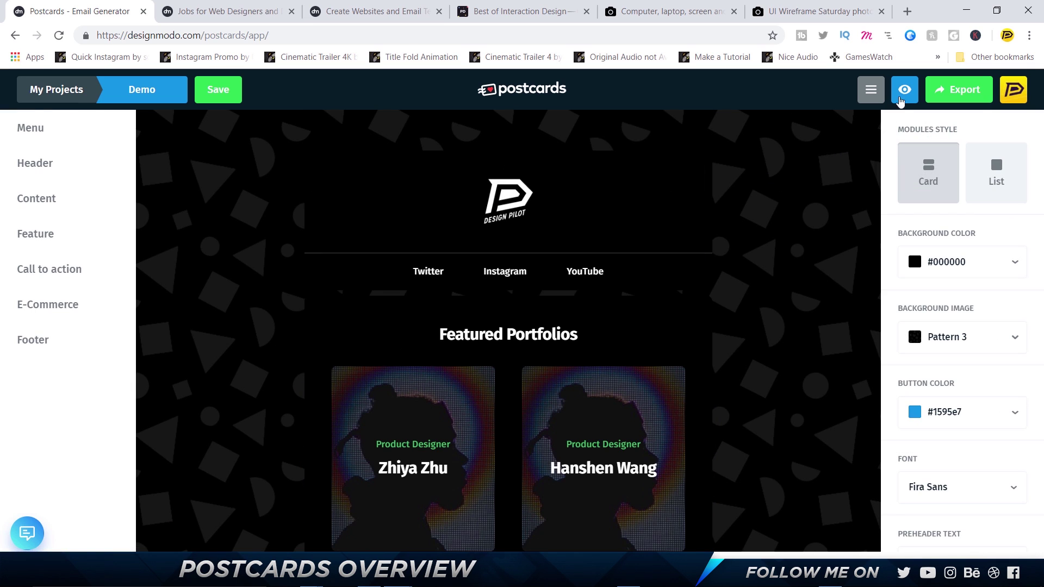
Preview the whole email in the desktop layout and scroll through it
{"action": "left_click", "coordinate": [900, 100]}
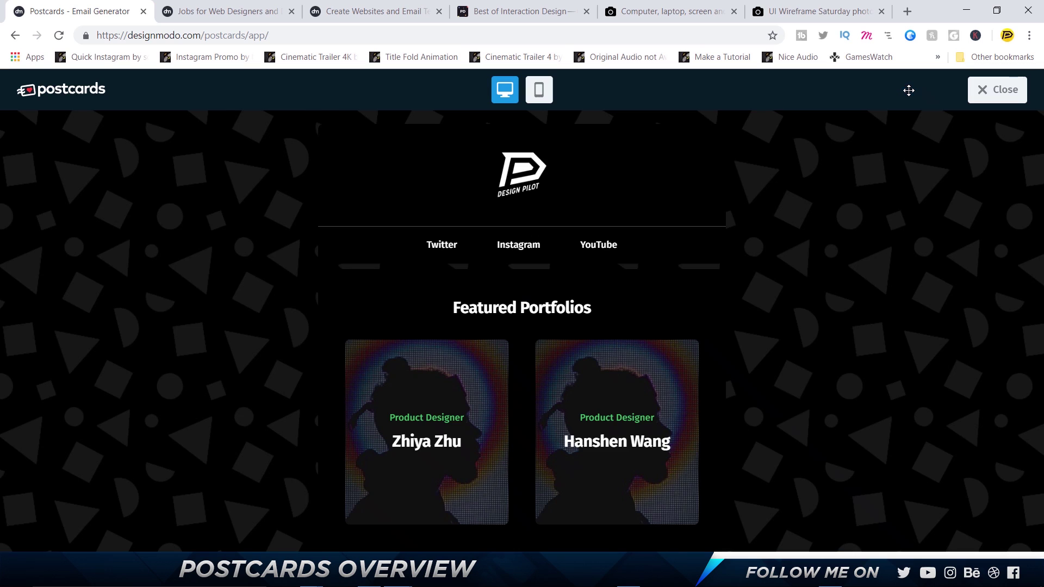
{"action": "scroll", "coordinate": [559, 271], "scroll_direction": "down", "scroll_amount": 15}
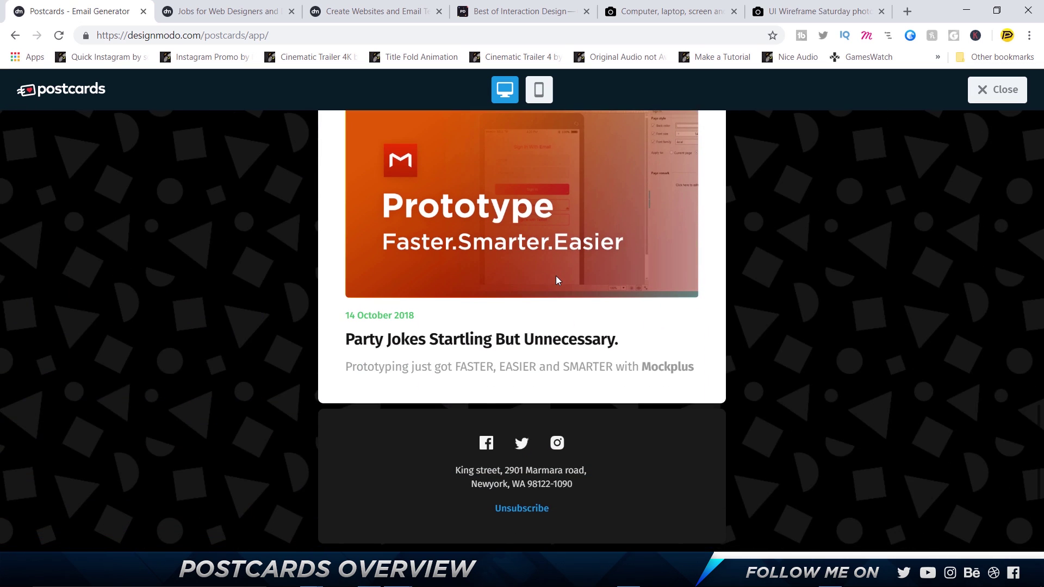
{"action": "scroll", "coordinate": [555, 276], "scroll_direction": "up", "scroll_amount": 15}
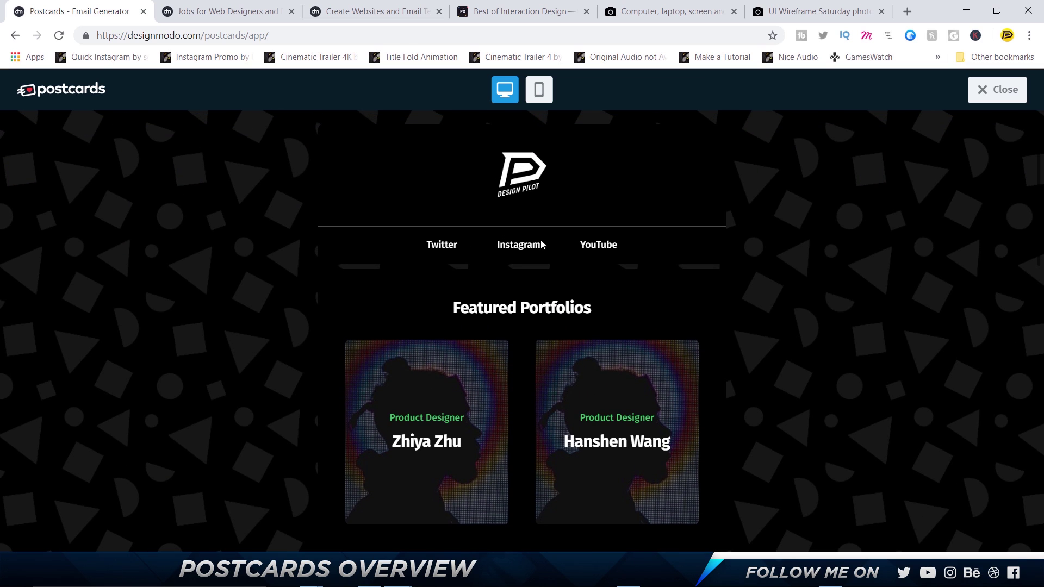
Switch the preview to mobile width and scroll through the single-column cards
{"action": "left_click", "coordinate": [543, 100]}
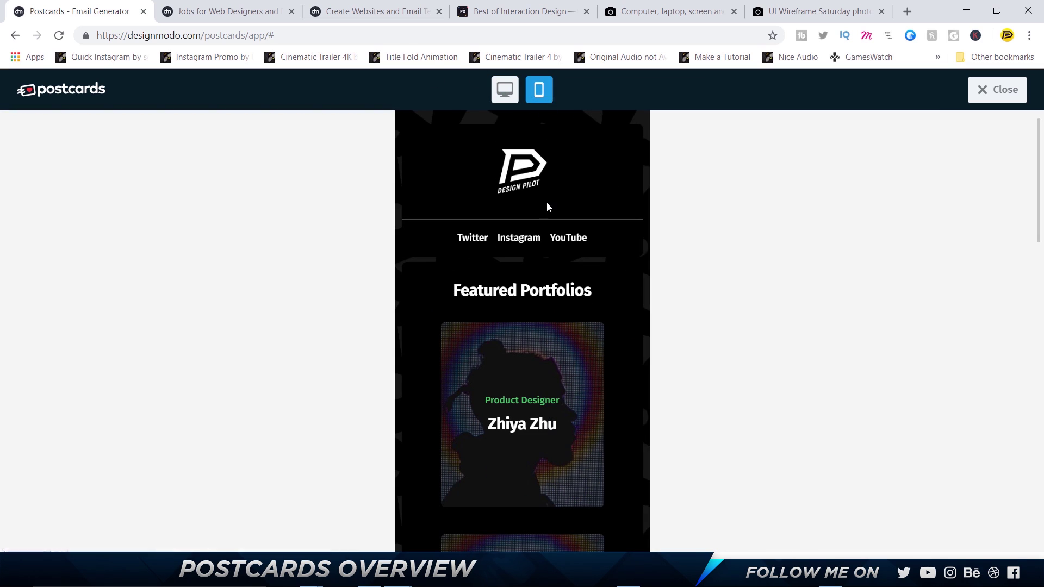
{"action": "scroll", "coordinate": [546, 203], "scroll_direction": "down", "scroll_amount": 18}
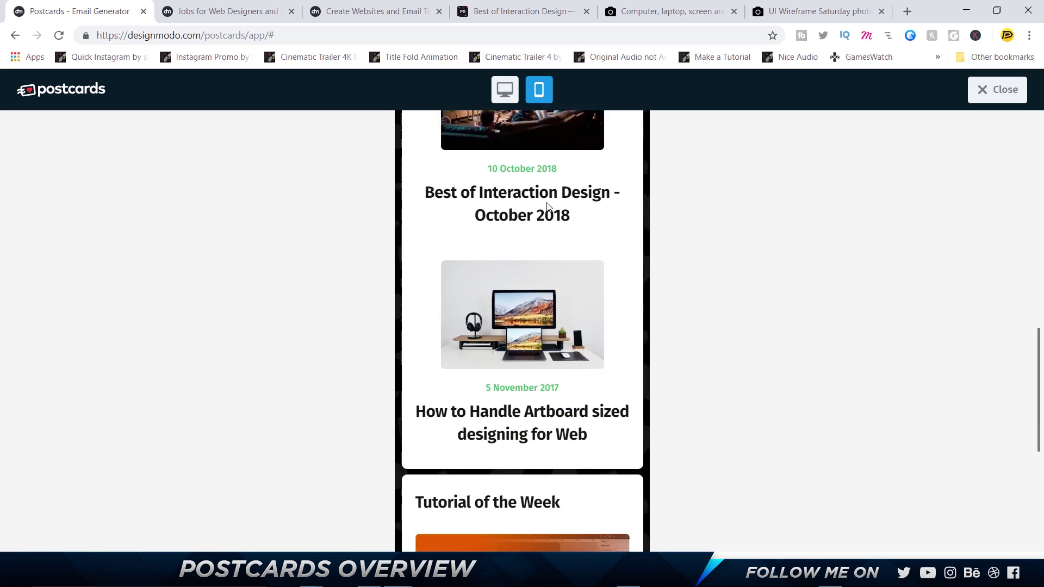
{"action": "scroll", "coordinate": [546, 202], "scroll_direction": "down", "scroll_amount": 2}
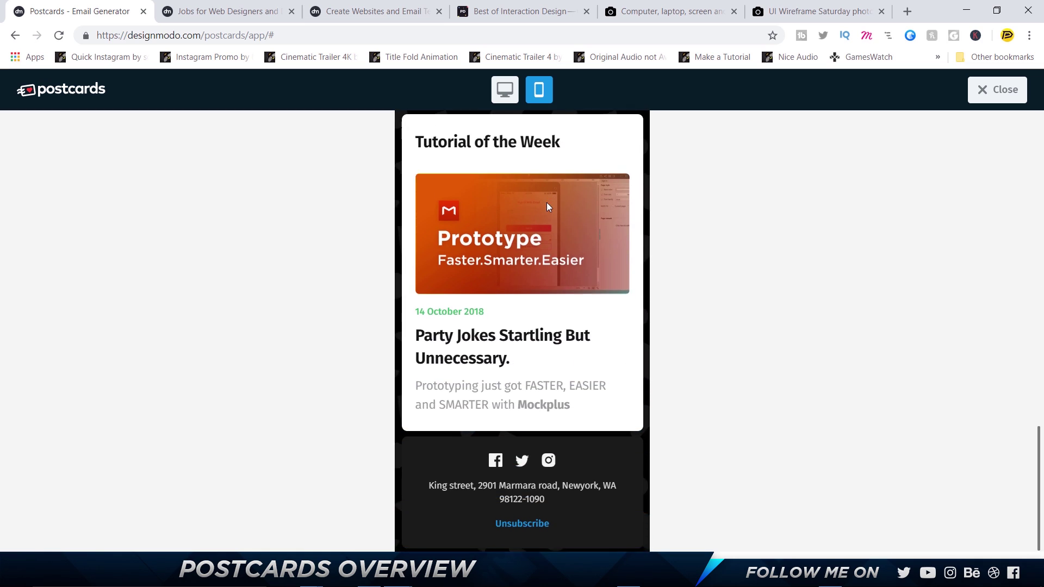
{"action": "scroll", "coordinate": [546, 202], "scroll_direction": "up", "scroll_amount": 5}
{"action": "scroll", "coordinate": [546, 202], "scroll_direction": "up", "scroll_amount": 4}
{"action": "scroll", "coordinate": [539, 211], "scroll_direction": "down", "scroll_amount": 10}
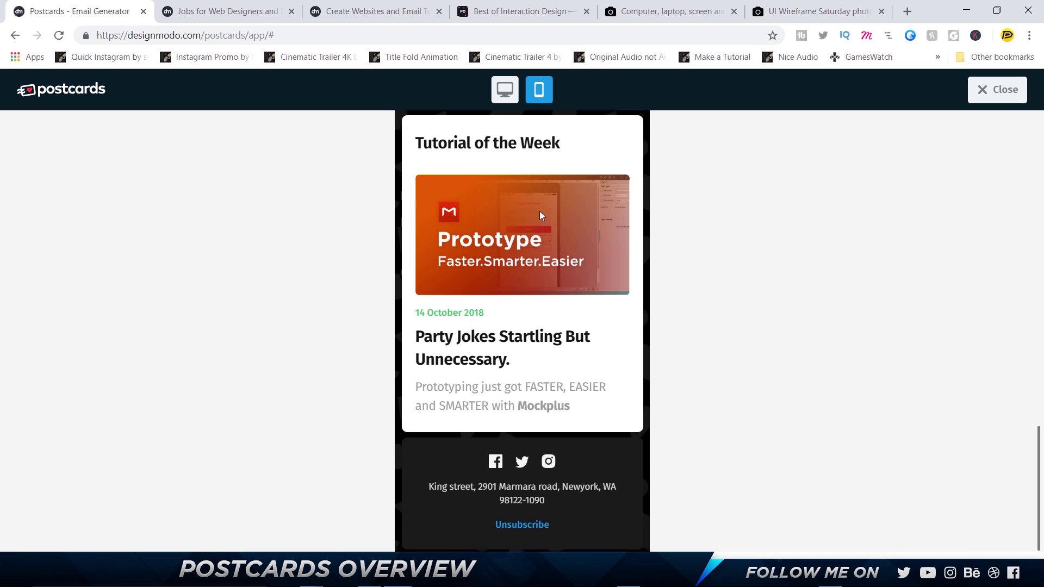
{"action": "scroll", "coordinate": [533, 227], "scroll_direction": "up", "scroll_amount": 20}
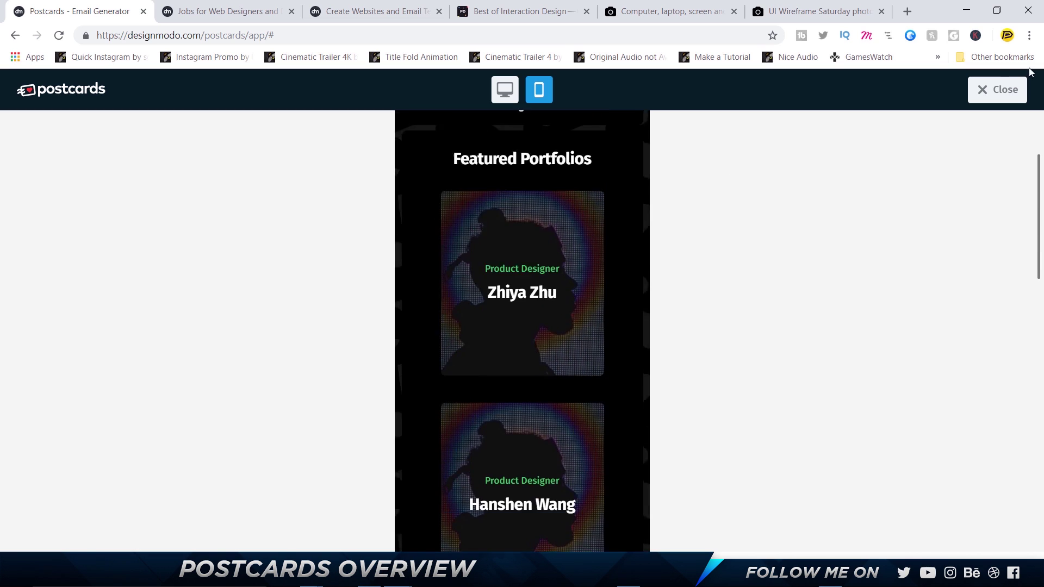
Leave the preview, export the email as postcards_Demo_450027.zip, and open the archive in WinRAR
{"action": "left_click", "coordinate": [992, 89]}
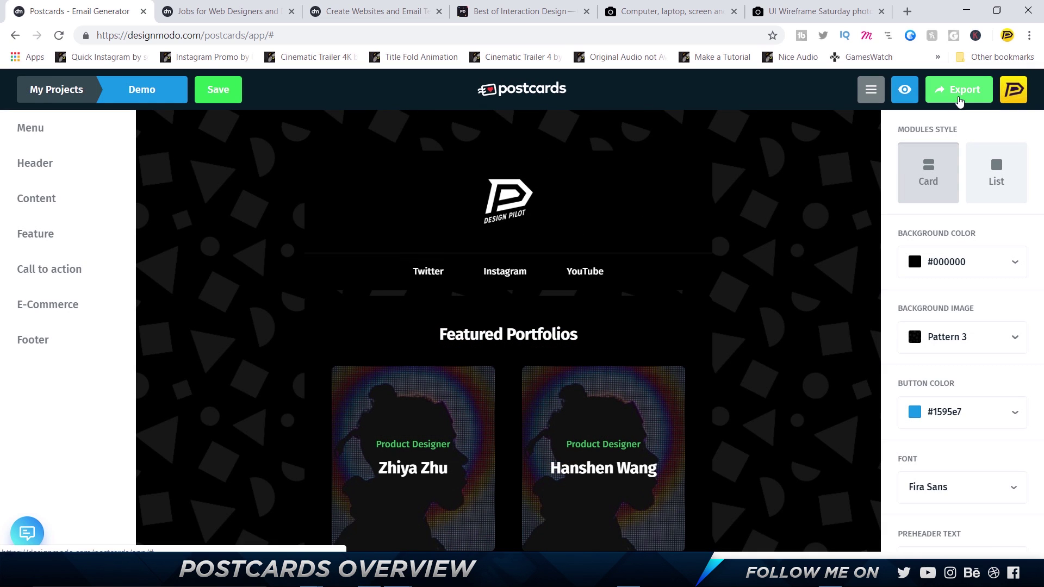
{"action": "left_click", "coordinate": [958, 98]}
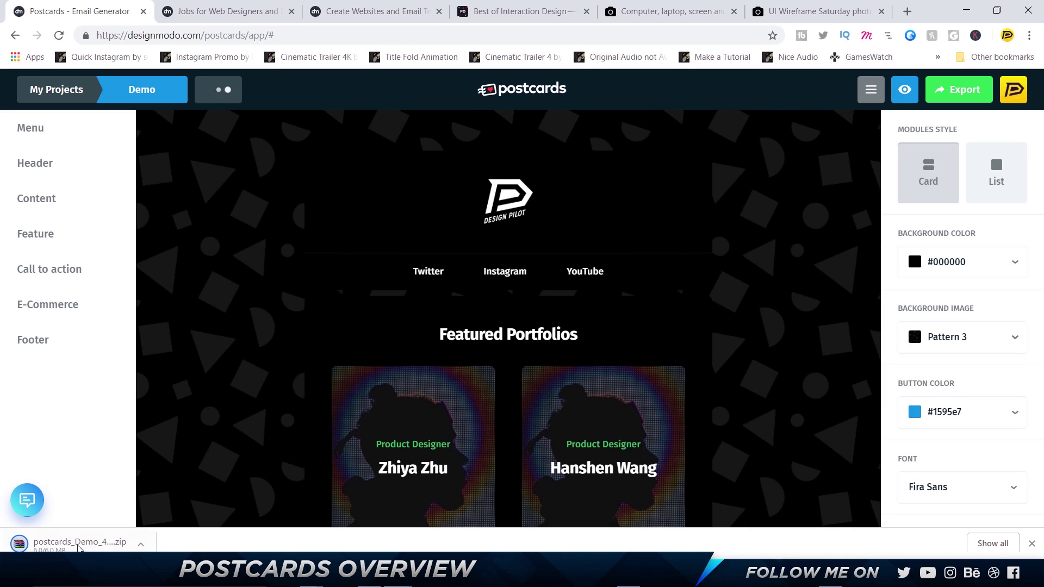
{"action": "left_click", "coordinate": [70, 544]}
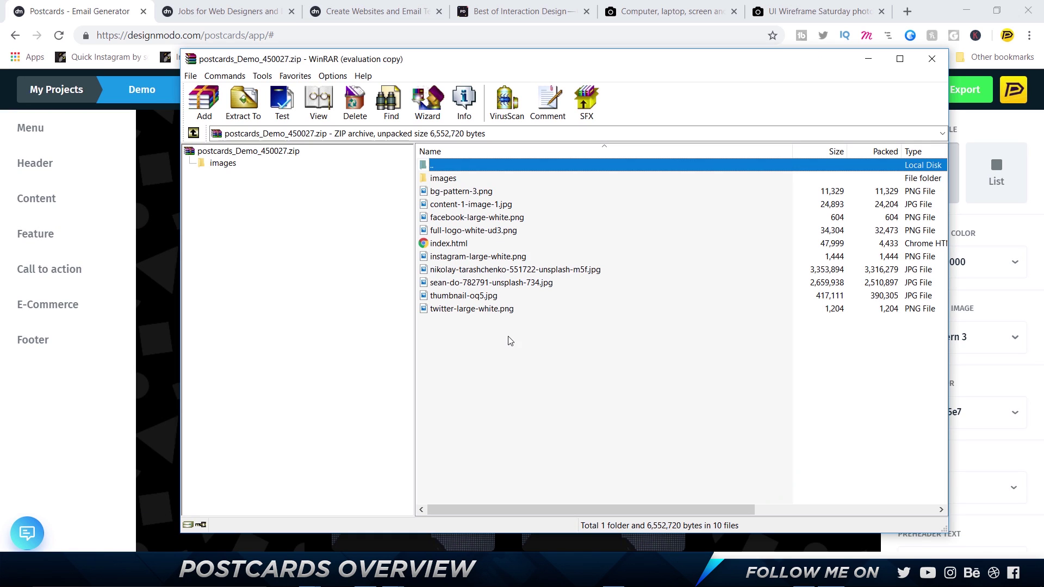
{"action": "left_click_drag", "start_coordinate": [510, 341], "coordinate": [438, 365]}
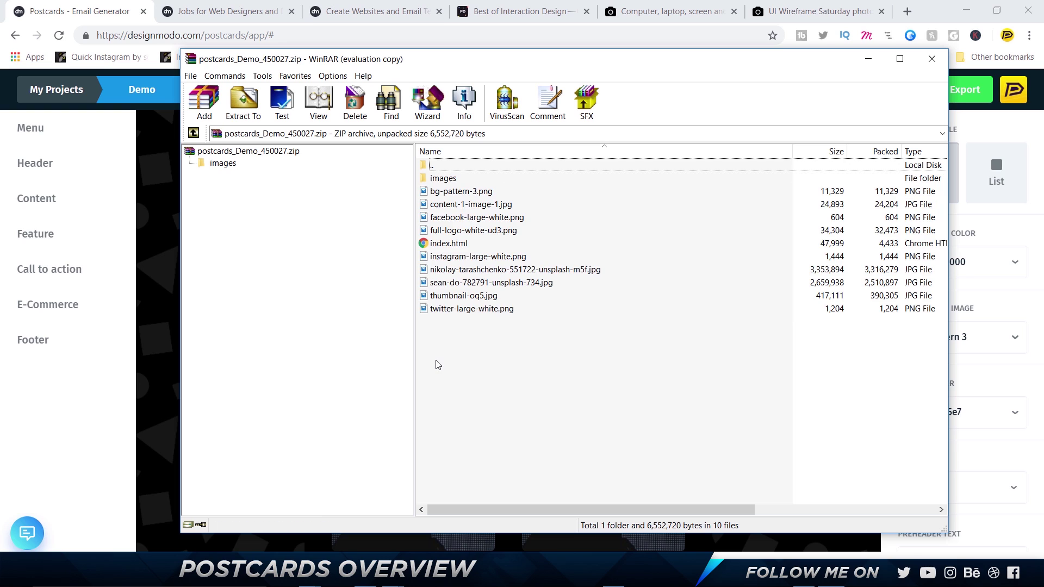
Open the archive's index.html in Chrome, scroll through the email, then close its tab
{"action": "left_click", "coordinate": [456, 246]}
{"action": "double_click", "coordinate": [455, 246]}
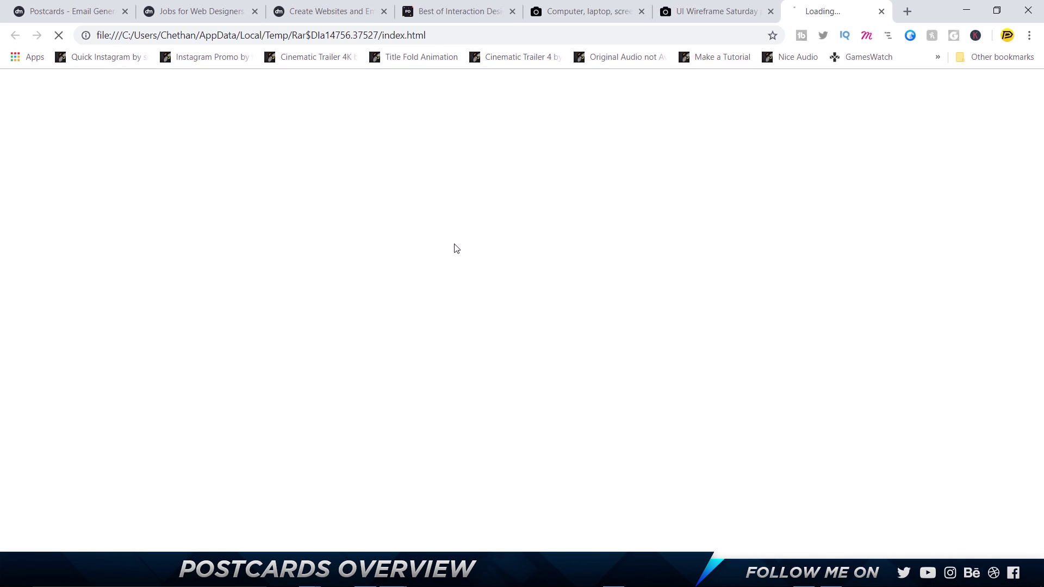
{"action": "scroll", "coordinate": [494, 167], "scroll_direction": "down", "scroll_amount": 15}
{"action": "scroll", "coordinate": [494, 167], "scroll_direction": "up", "scroll_amount": 15}
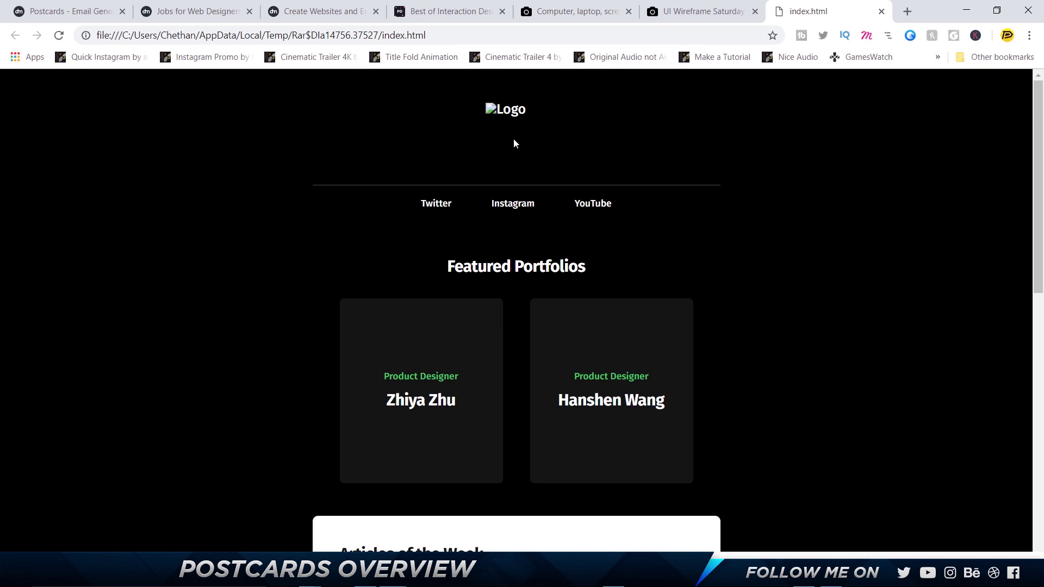
{"action": "left_click", "coordinate": [881, 11]}
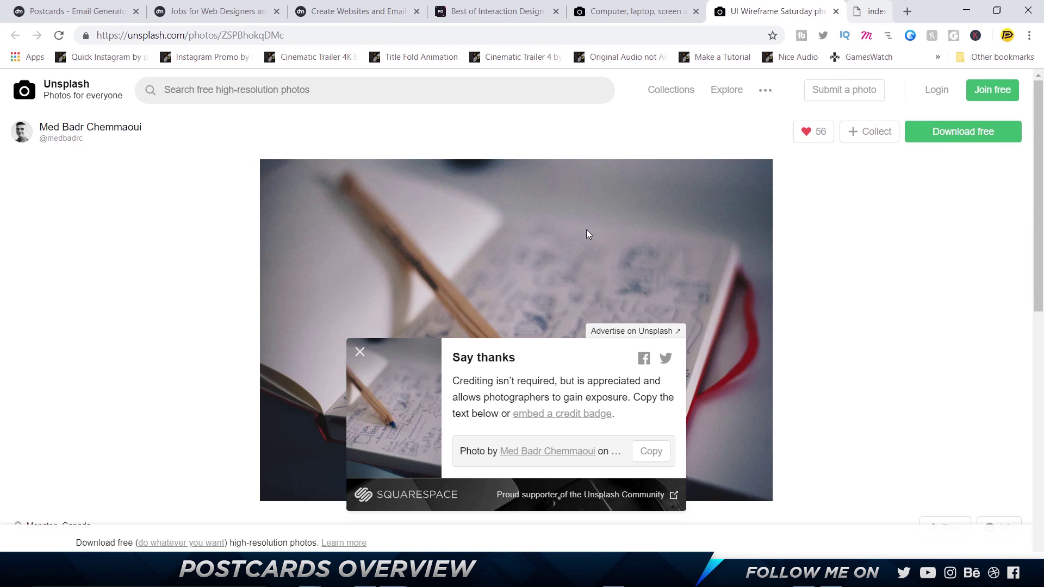
Browse the images folder of the extracted postcards_Demo folder, then return to index.html
{"action": "key", "text": "alt+Tab"}
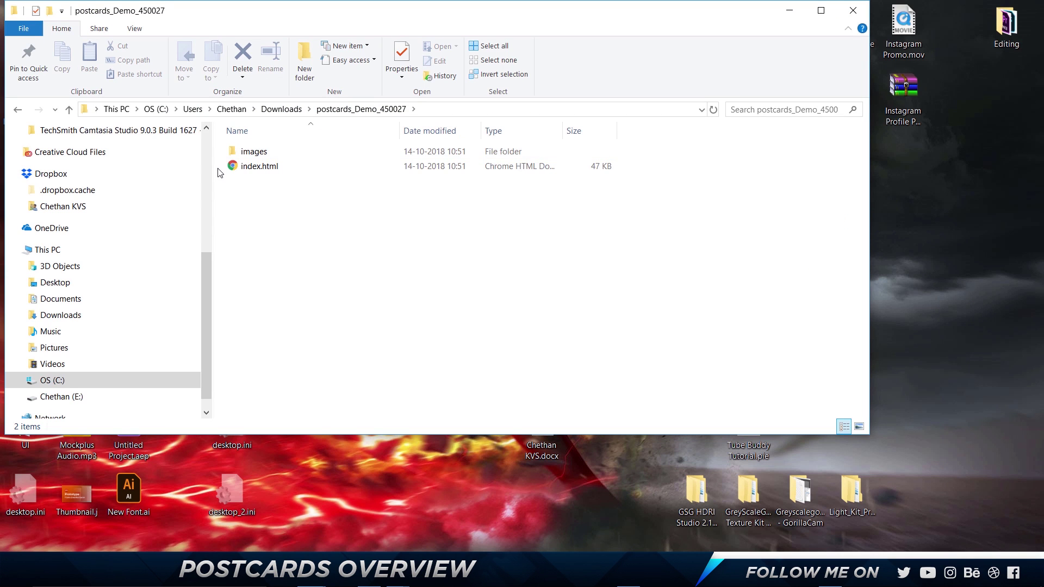
{"action": "double_click", "coordinate": [276, 158]}
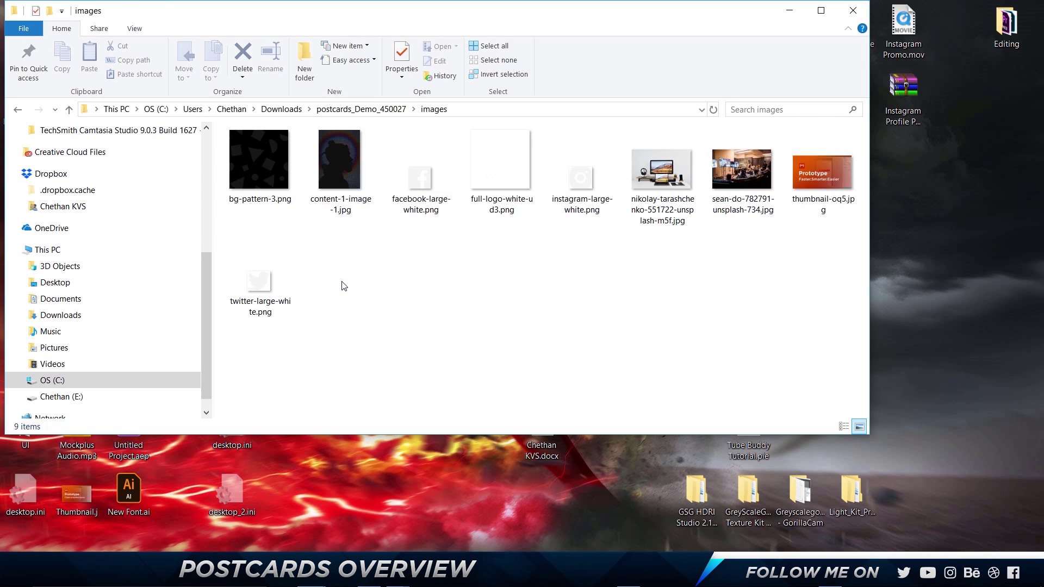
{"action": "key", "text": "alt+Left"}
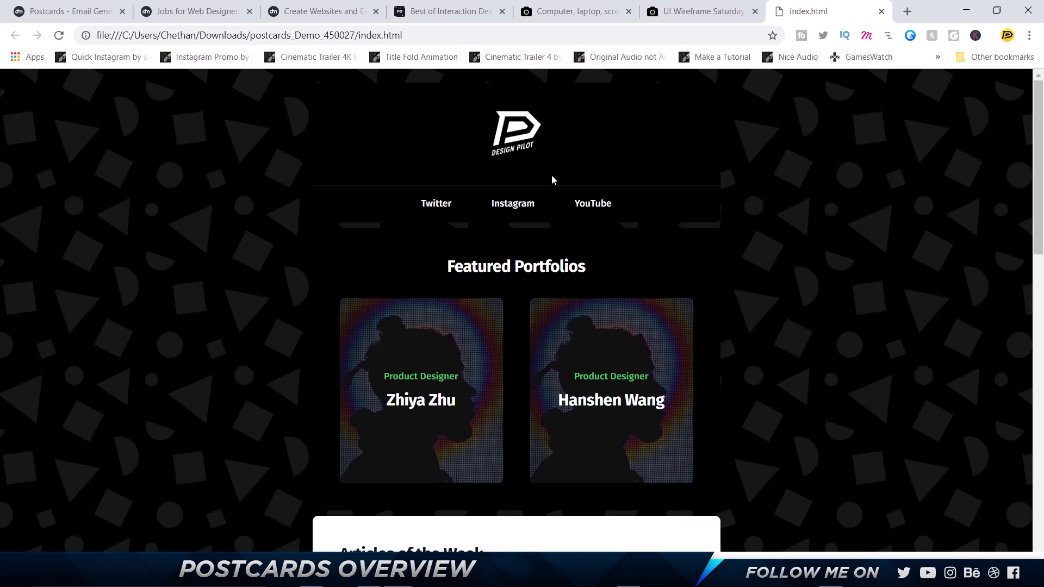
Scroll the rendered email in Chrome, with the Design Pilot logo, social links and portfolio cards
{"action": "scroll", "coordinate": [515, 194], "scroll_direction": "down", "scroll_amount": 15}
{"action": "scroll", "coordinate": [511, 206], "scroll_direction": "up", "scroll_amount": 15}
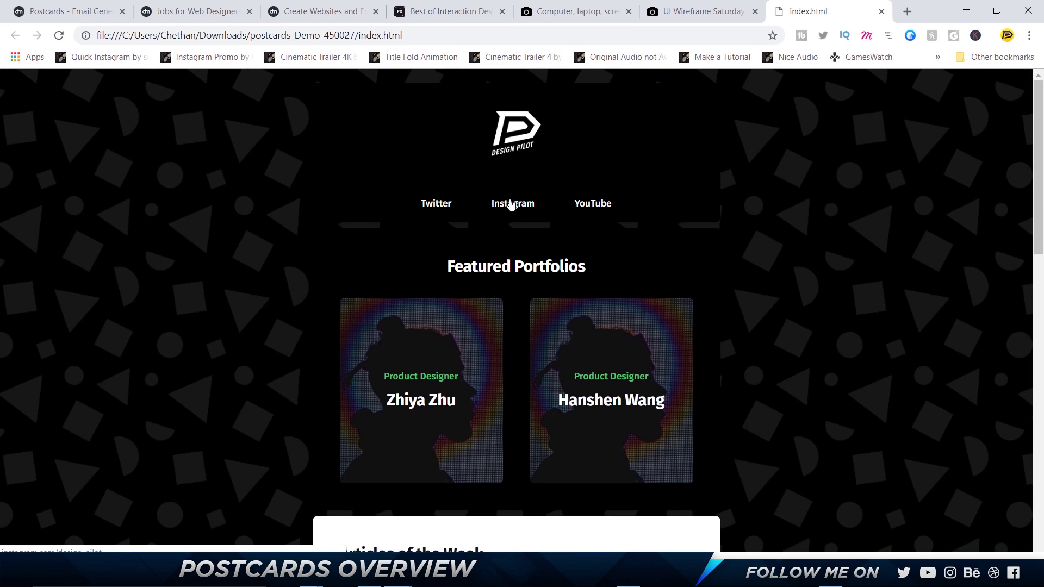